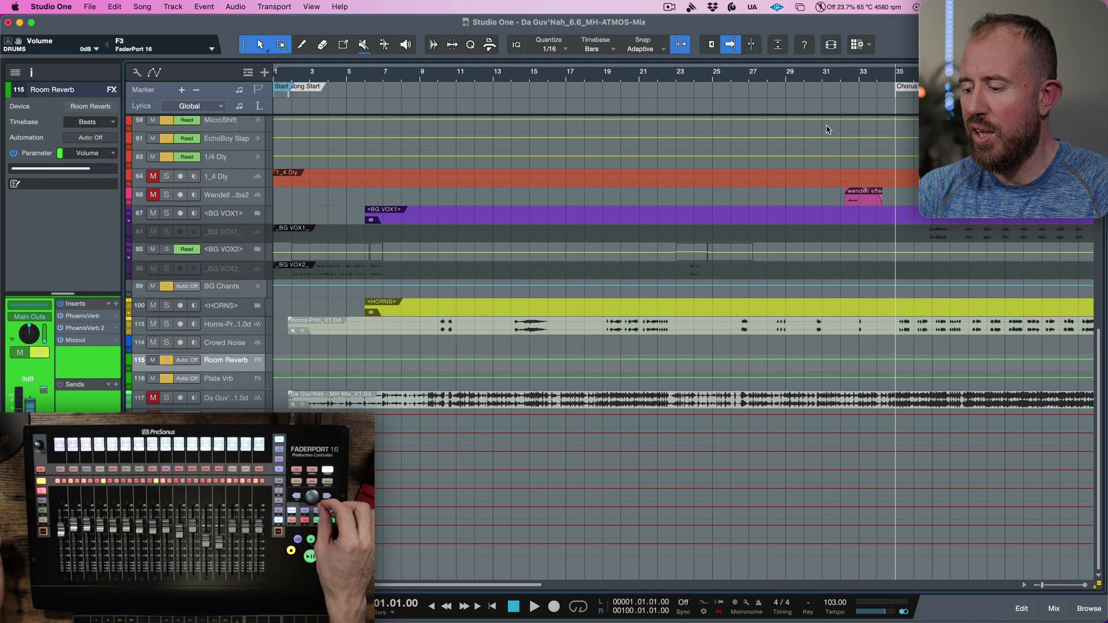
Zoom out to the full song and clear every track's mute and solo
key(z)
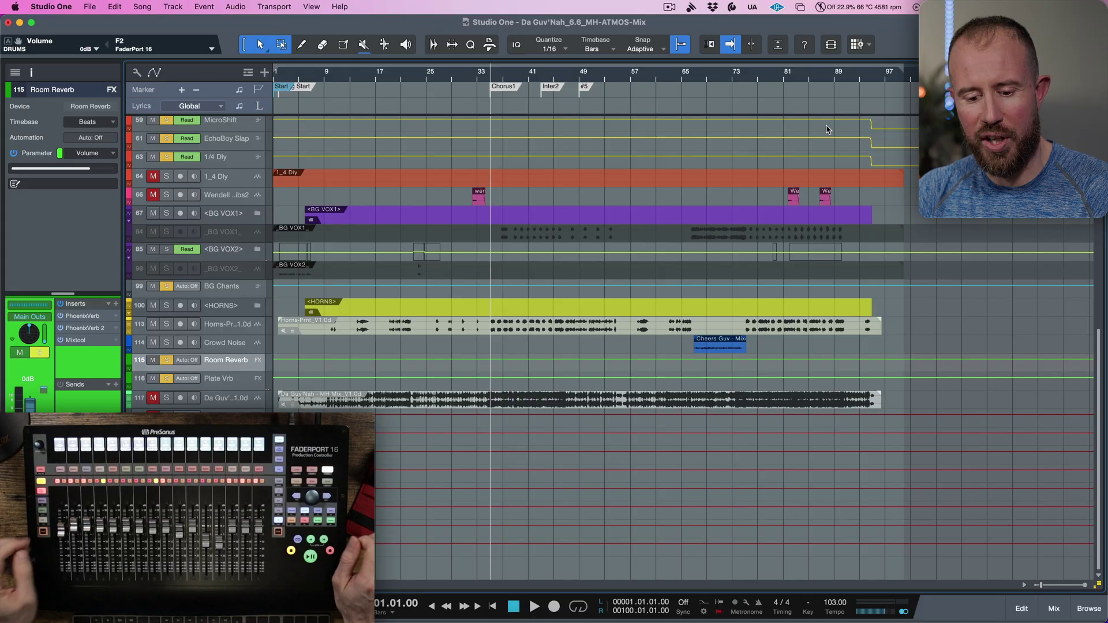
key(shift+s)
key(shift+m)
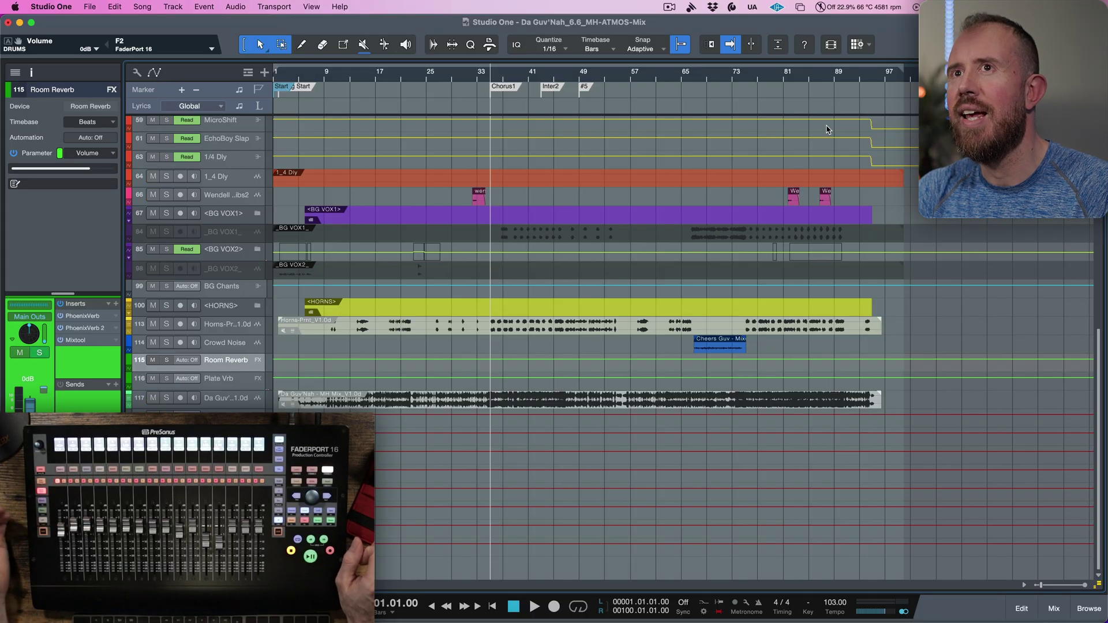
Expand the BG VOX1 folder and shrink the track heights twice
click(257, 215)
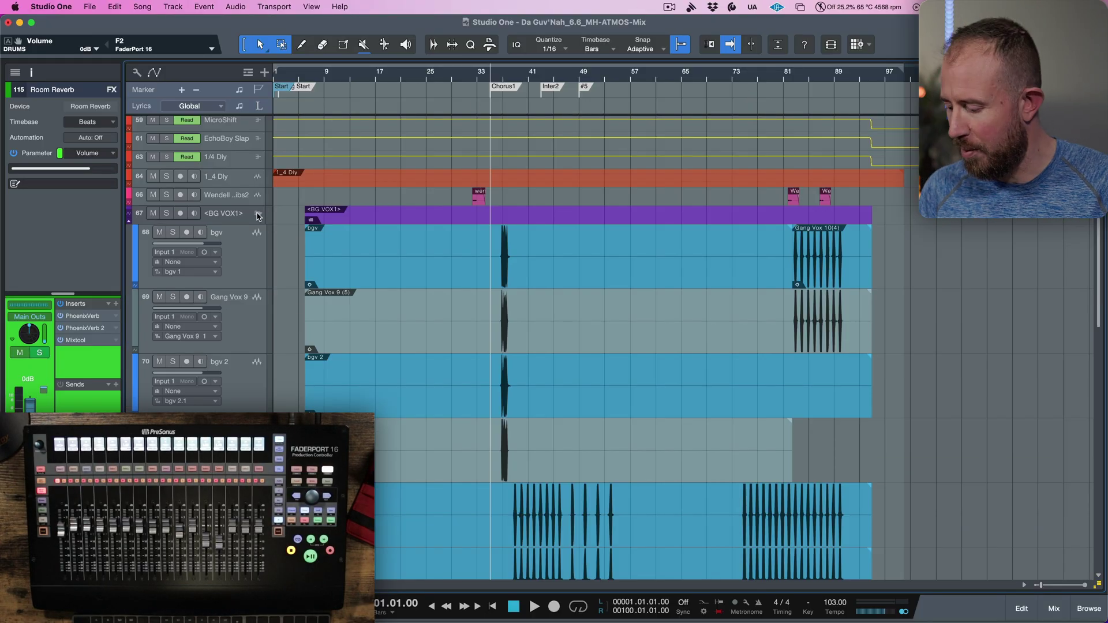
key(shift+w)
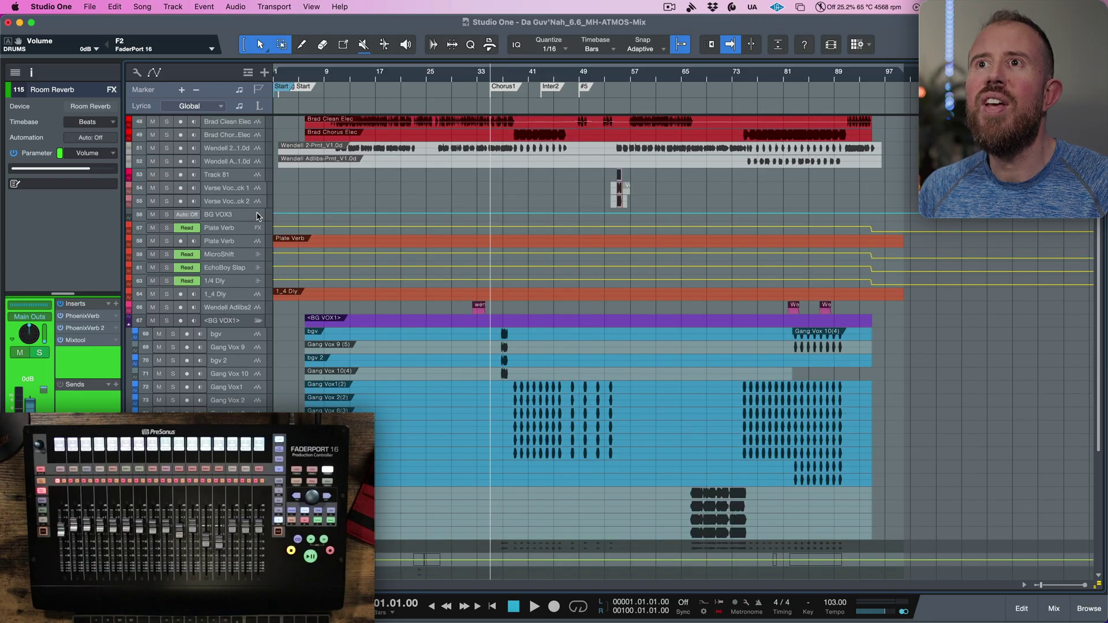
key(shift+w)
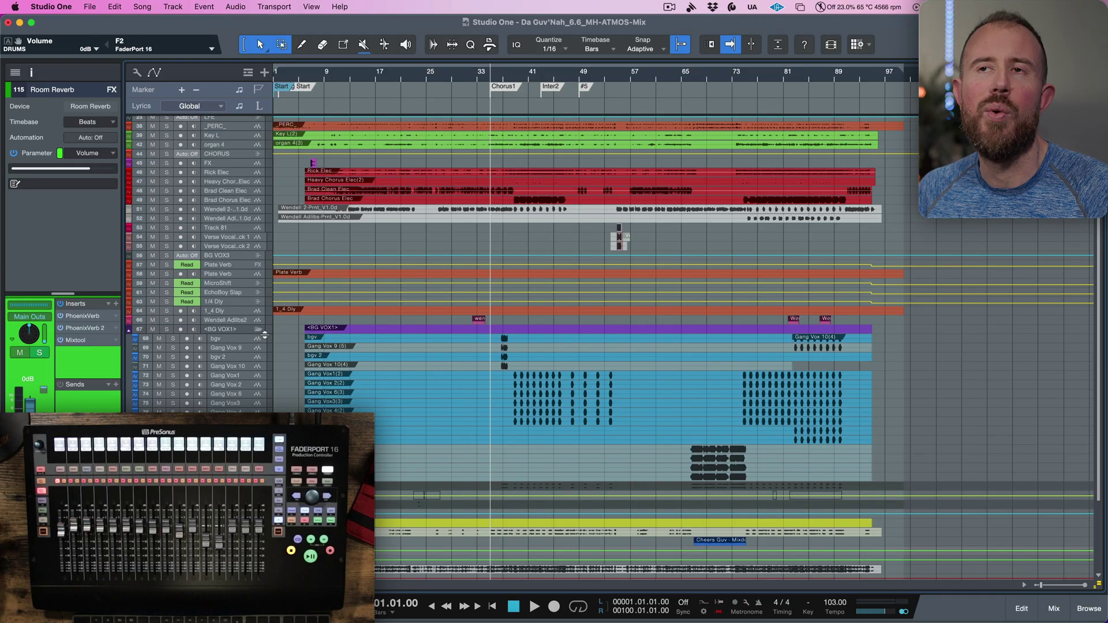
Select the BG VOX1 folder, bgv and Gang Vox 9 tracks
click(241, 334)
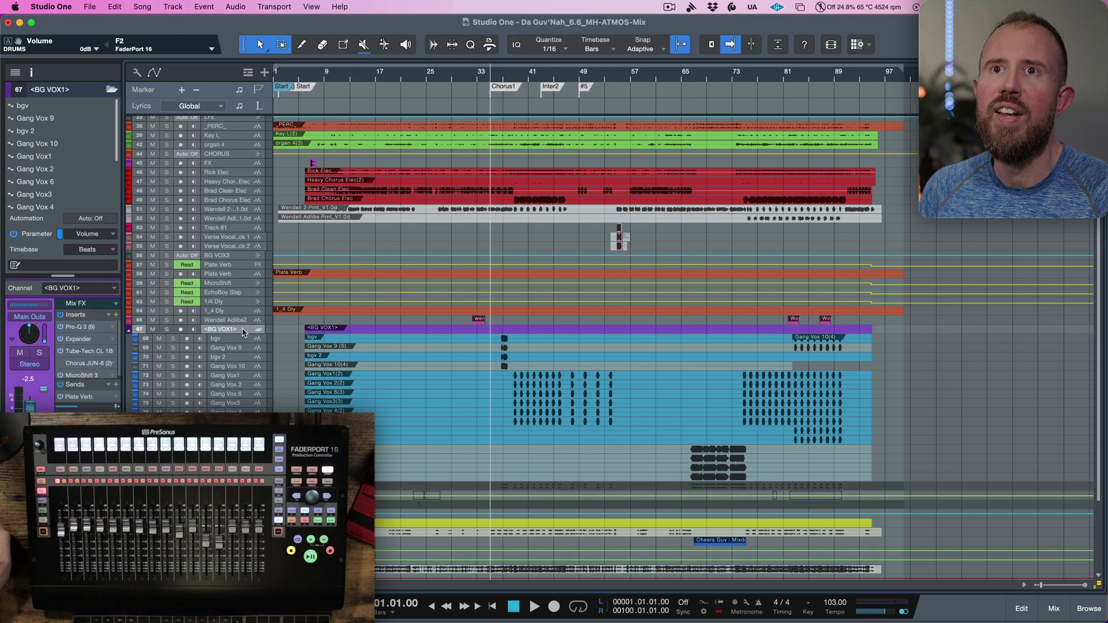
double_click(242, 329)
click(243, 340)
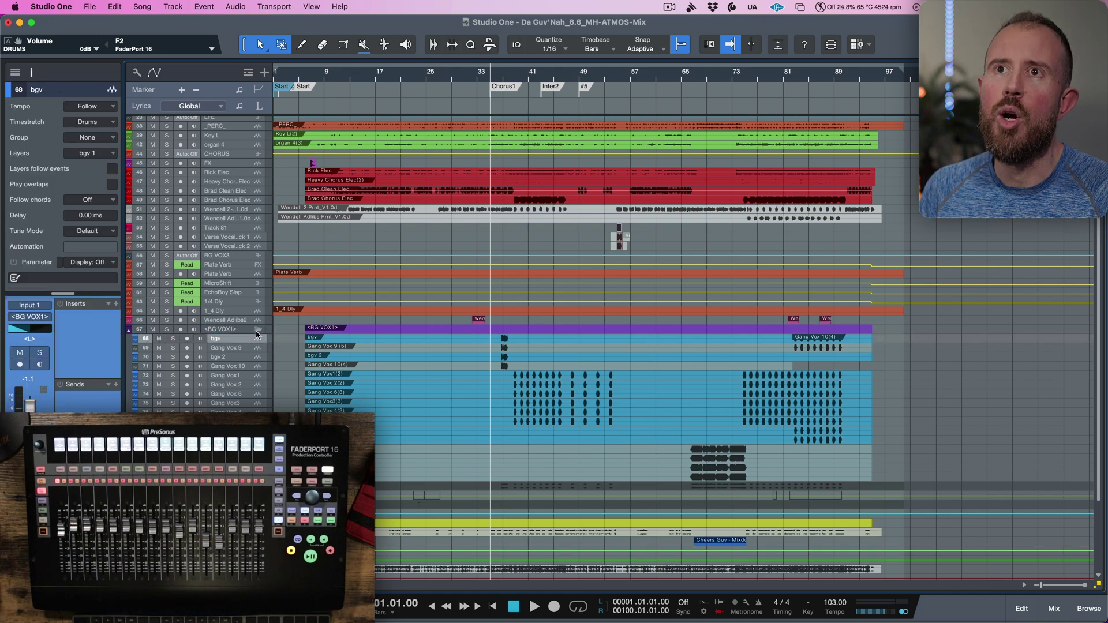
click(243, 347)
Open the mix console, make the tracks taller, and select the original _BG VOX1_ track
key(F3)
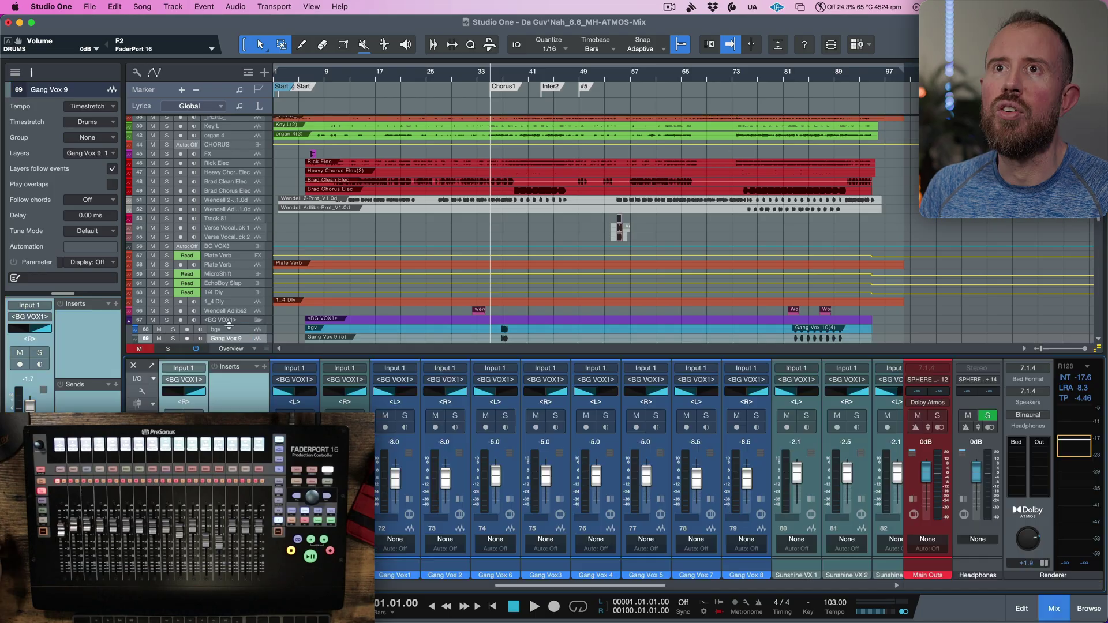
click(241, 324)
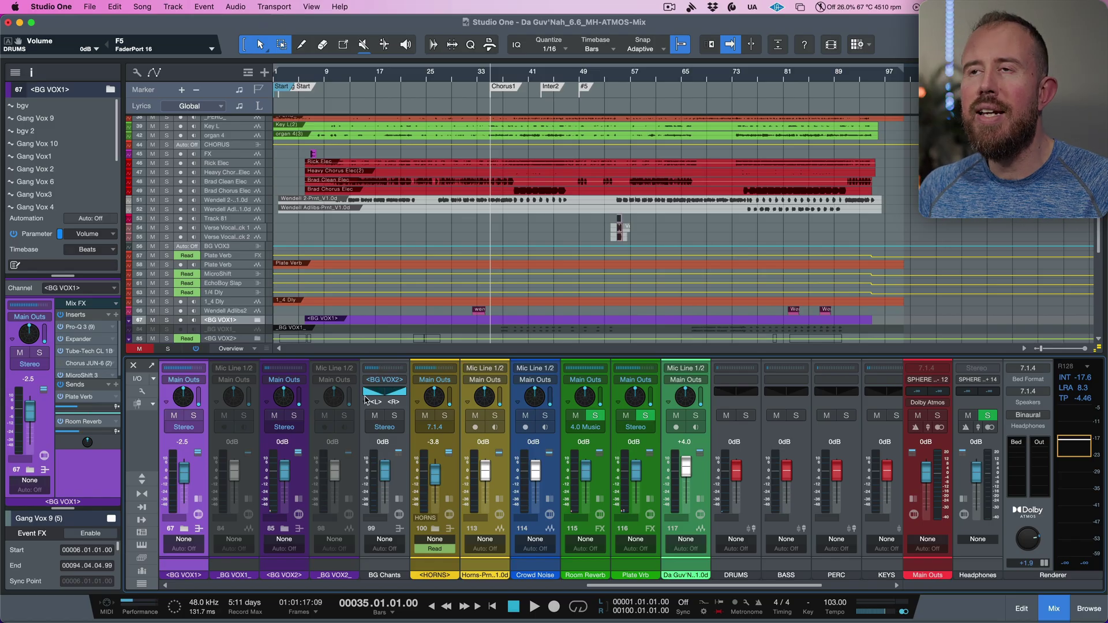
scroll(401, 275, down, 5)
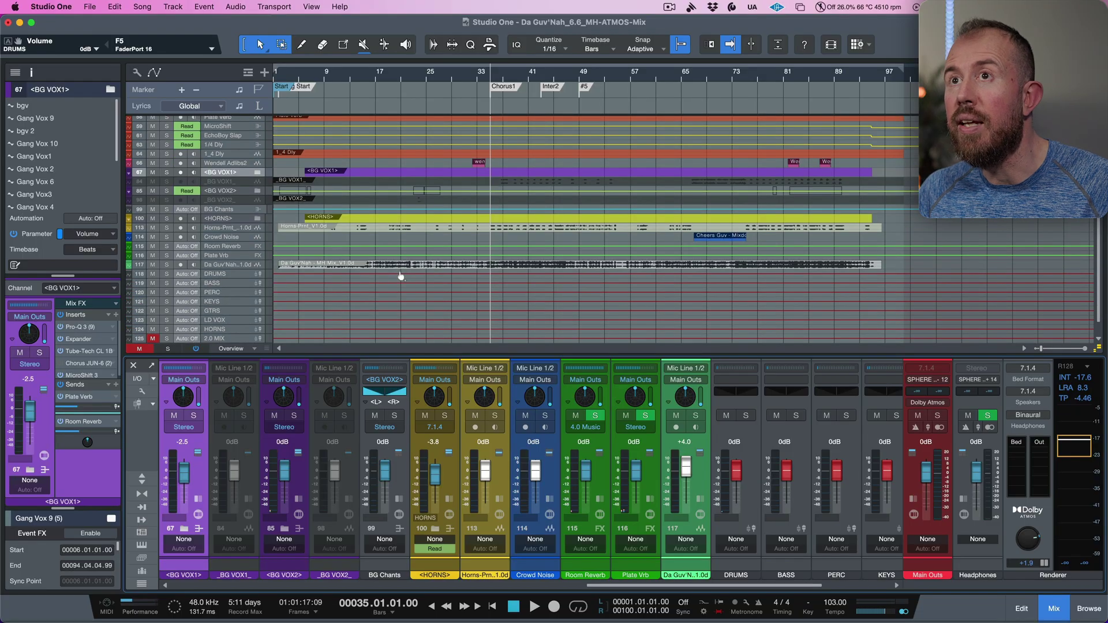
scroll(401, 276, up, 1)
key(shift+e)
key(shift+e)
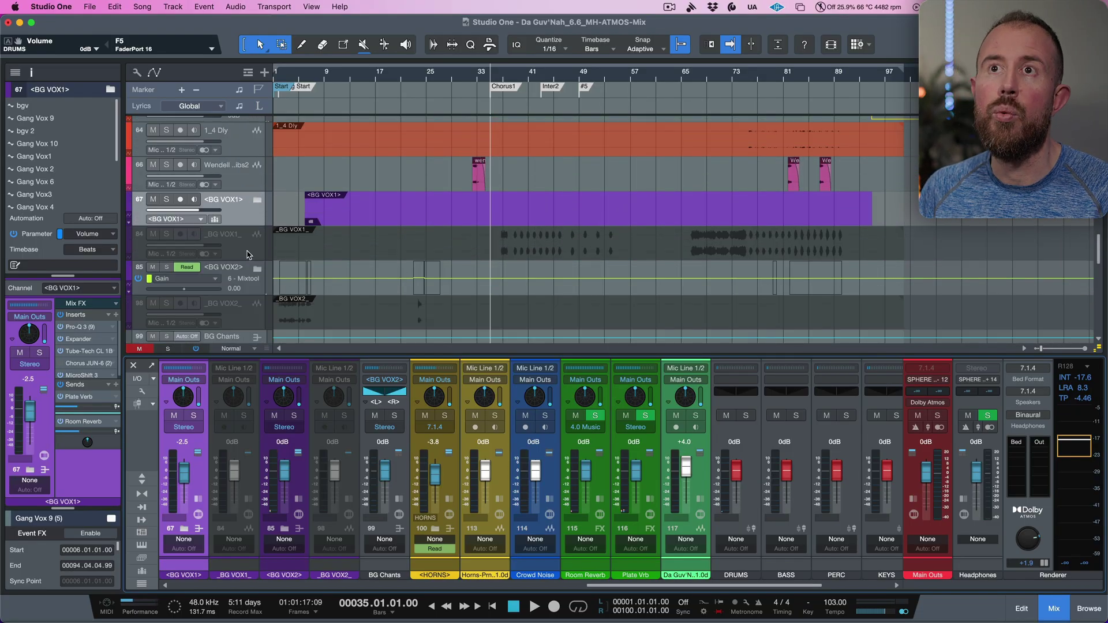
click(247, 254)
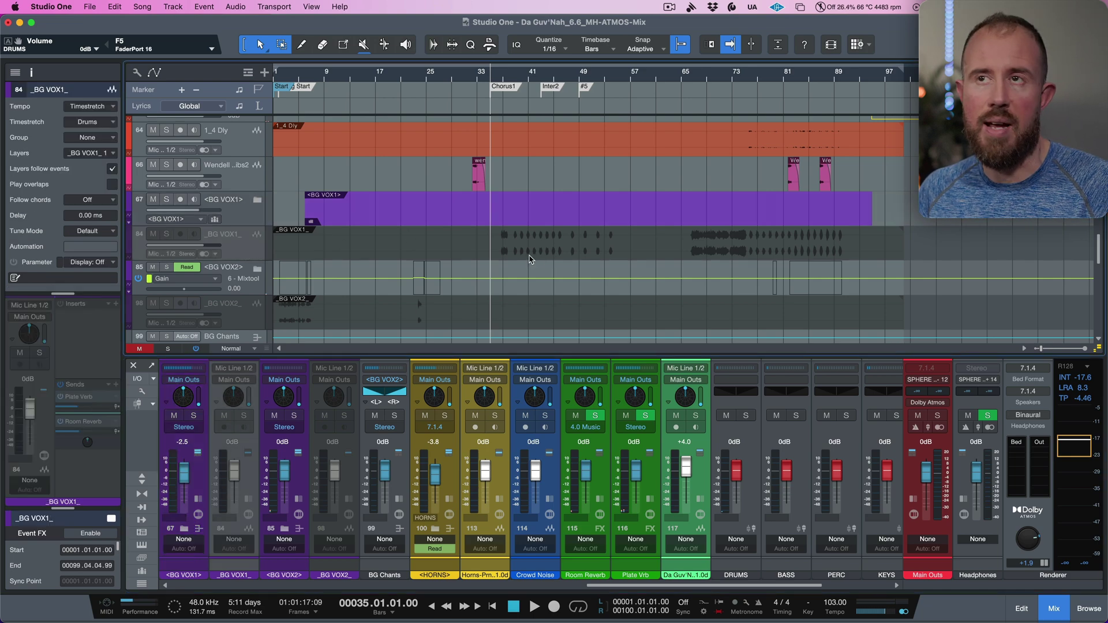
Re-enable and solo _BG VOX1_, set the playhead to bar 66, and expand the console
click(501, 255)
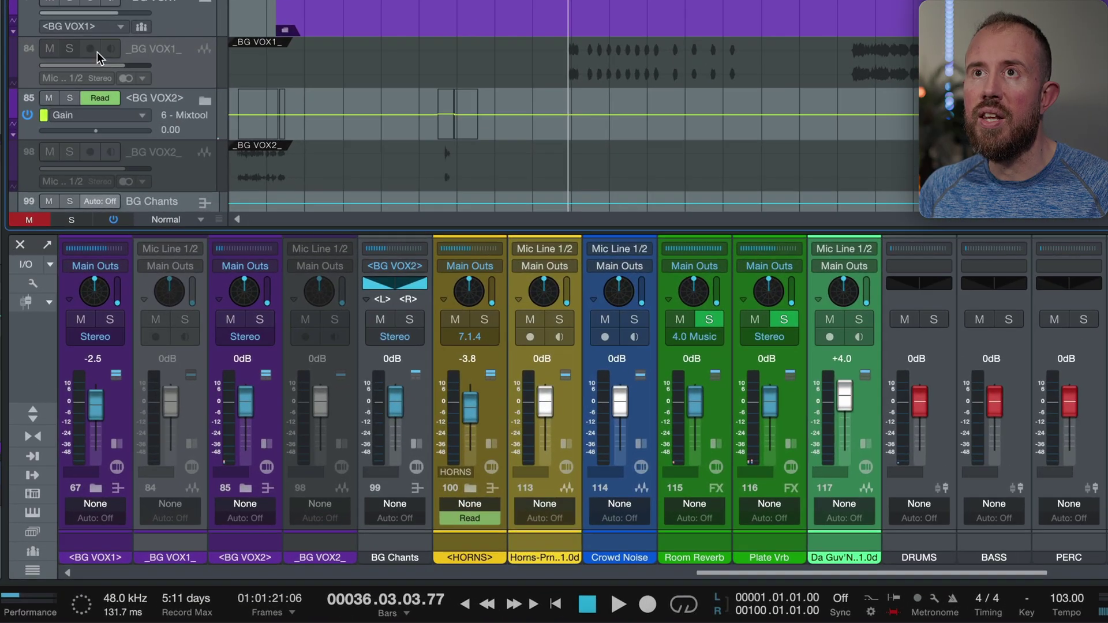
right_click(185, 64)
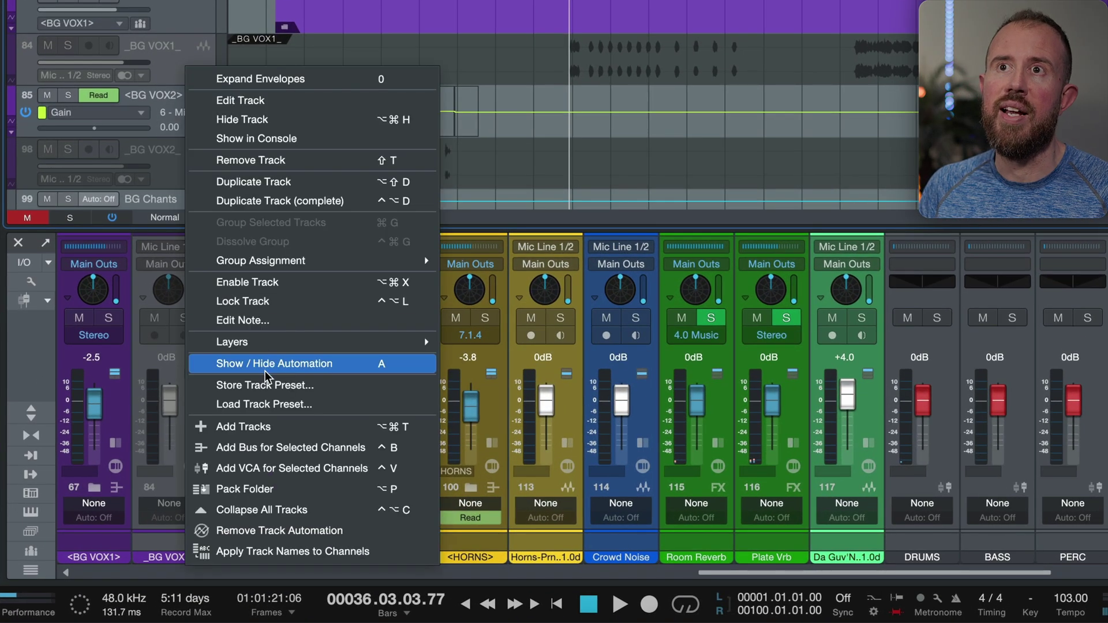
click(276, 282)
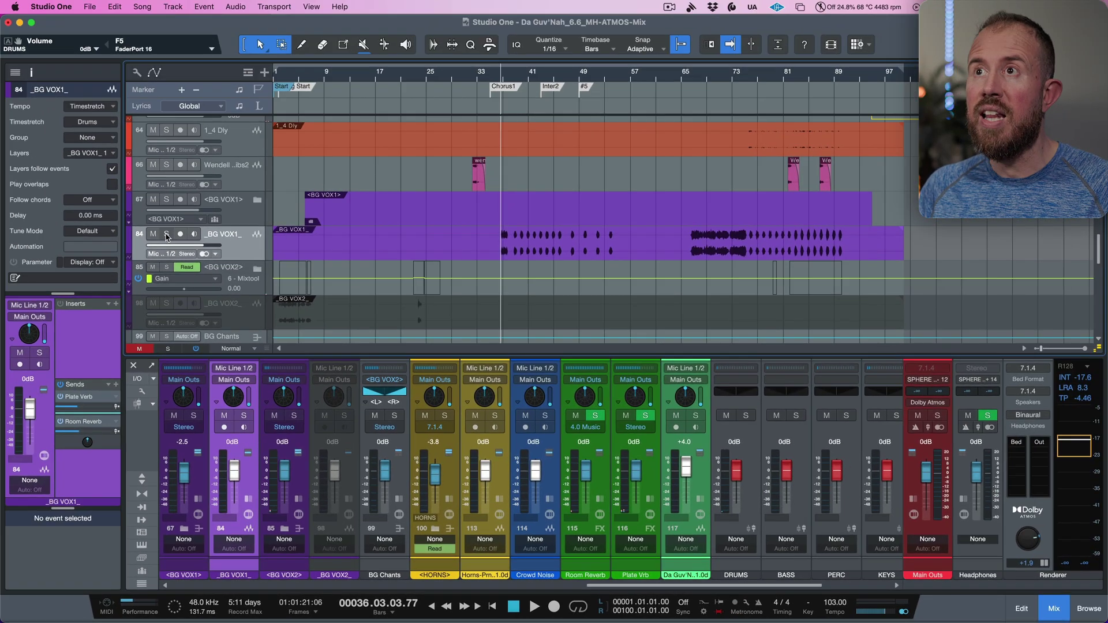
click(166, 235)
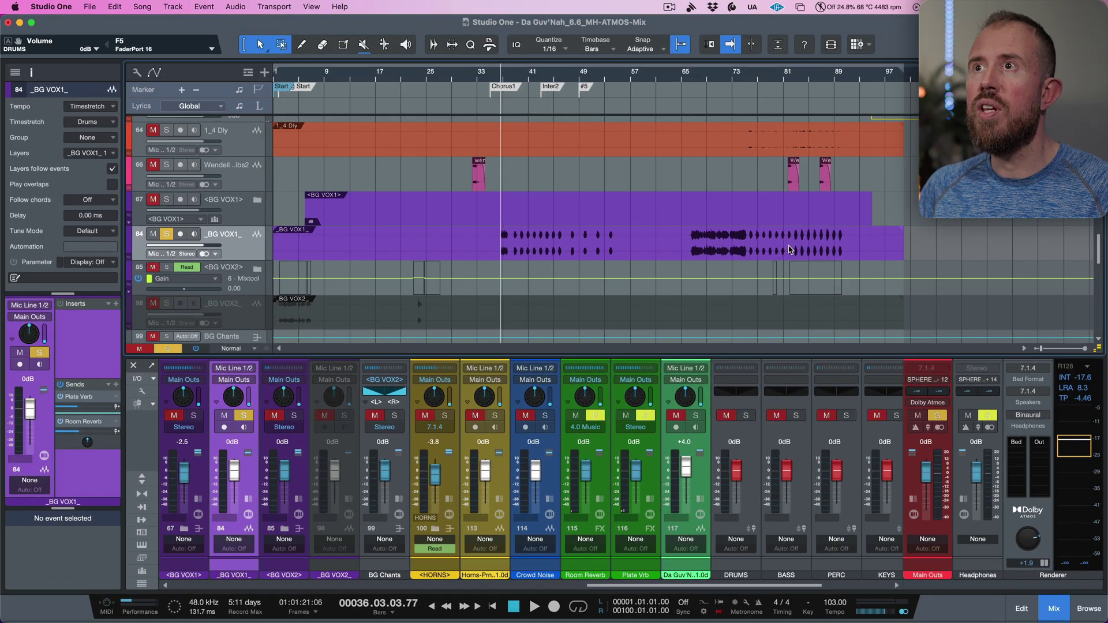
click(693, 258)
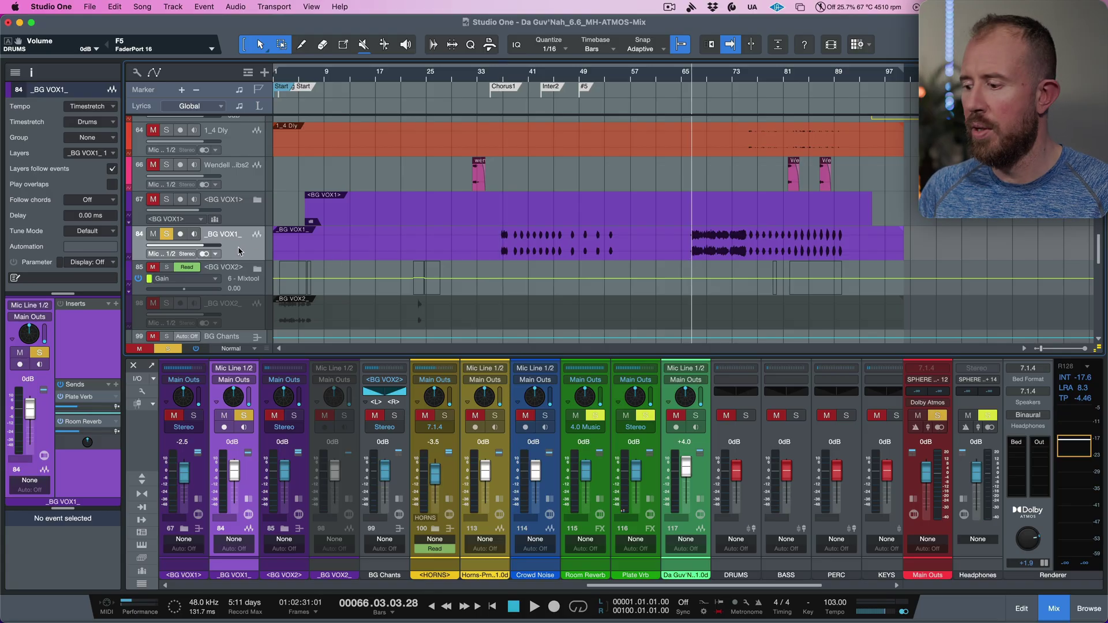
key(shift+F3)
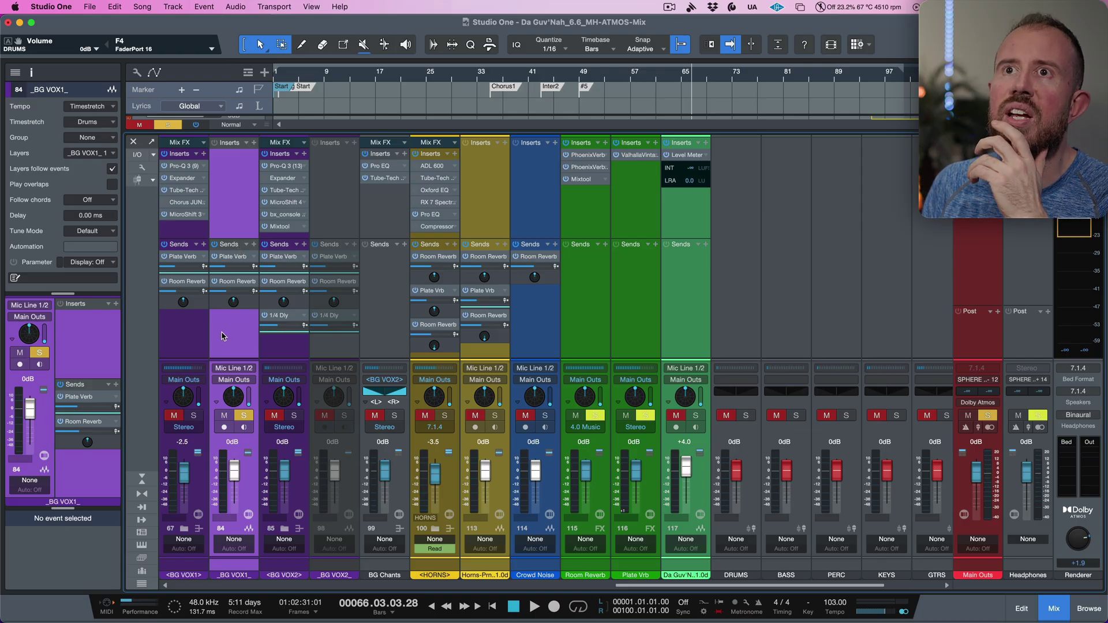
Select the BG VOX1 folder, _BG VOX1_ and _BG VOX2_ channels in the console
scroll(224, 336, left, 3)
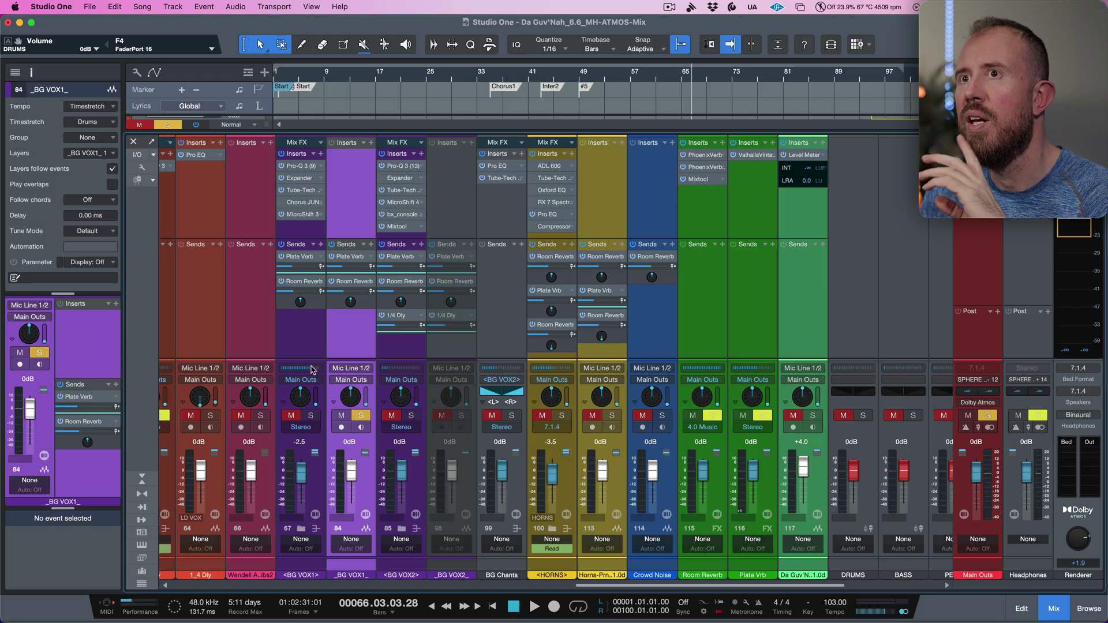
click(307, 345)
click(361, 341)
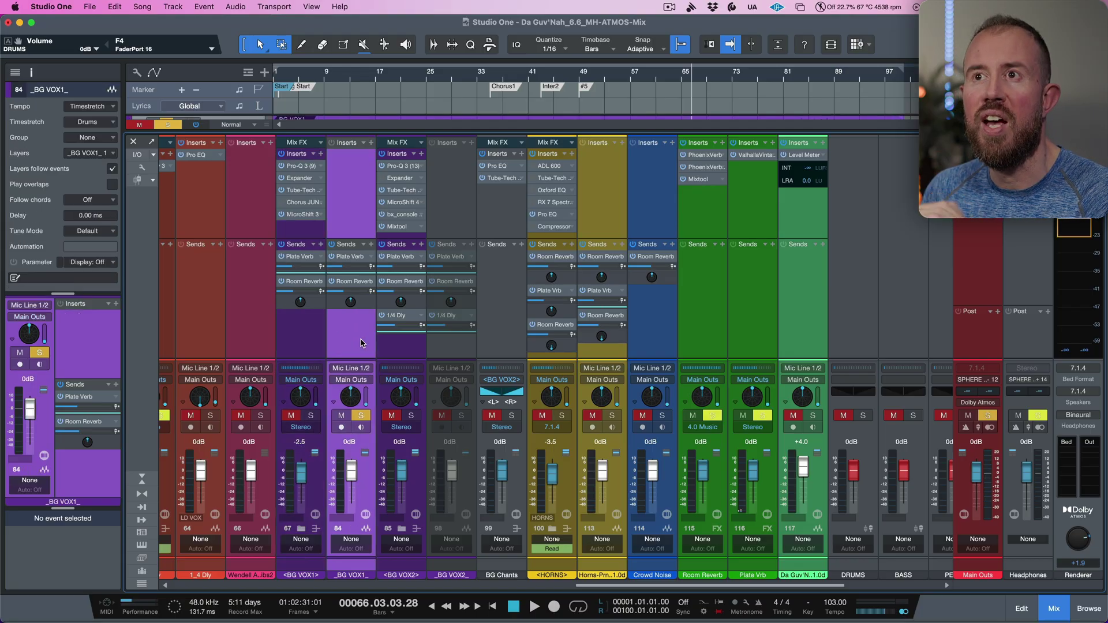
click(461, 348)
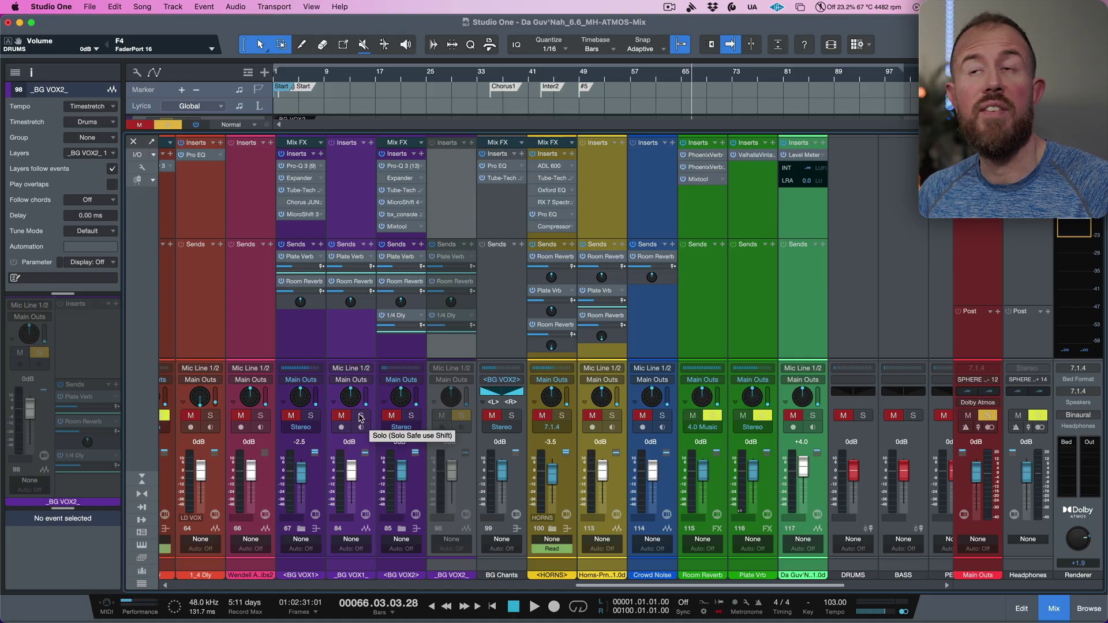
Solo _BG VOX1_, mute _BG VOX2_, and collapse the console to half height
click(361, 416)
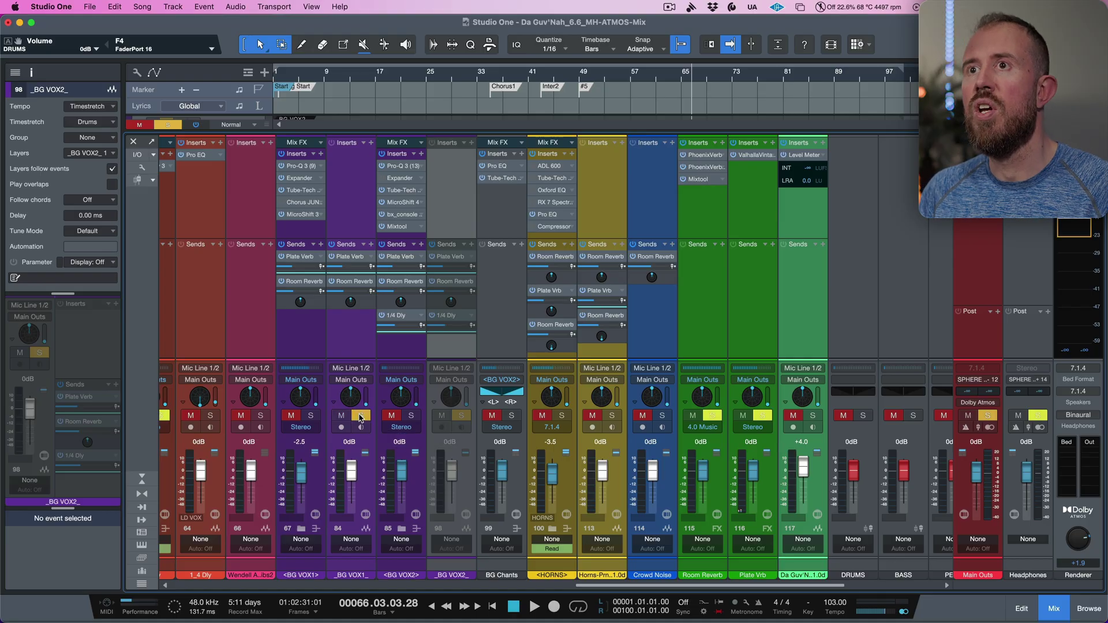
key(shift+m)
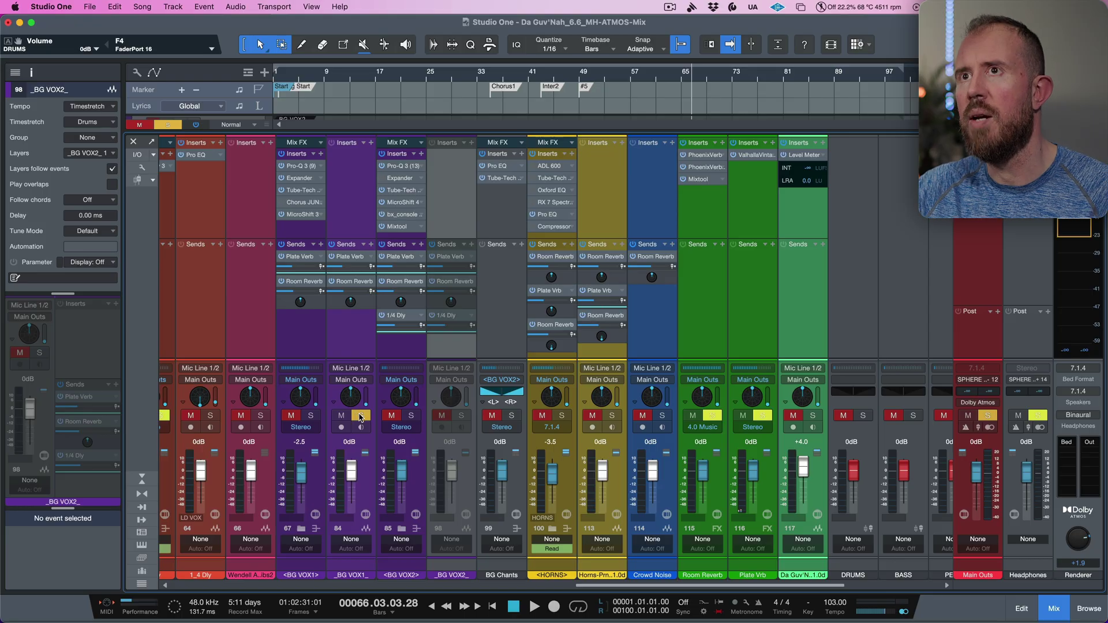
key(F3)
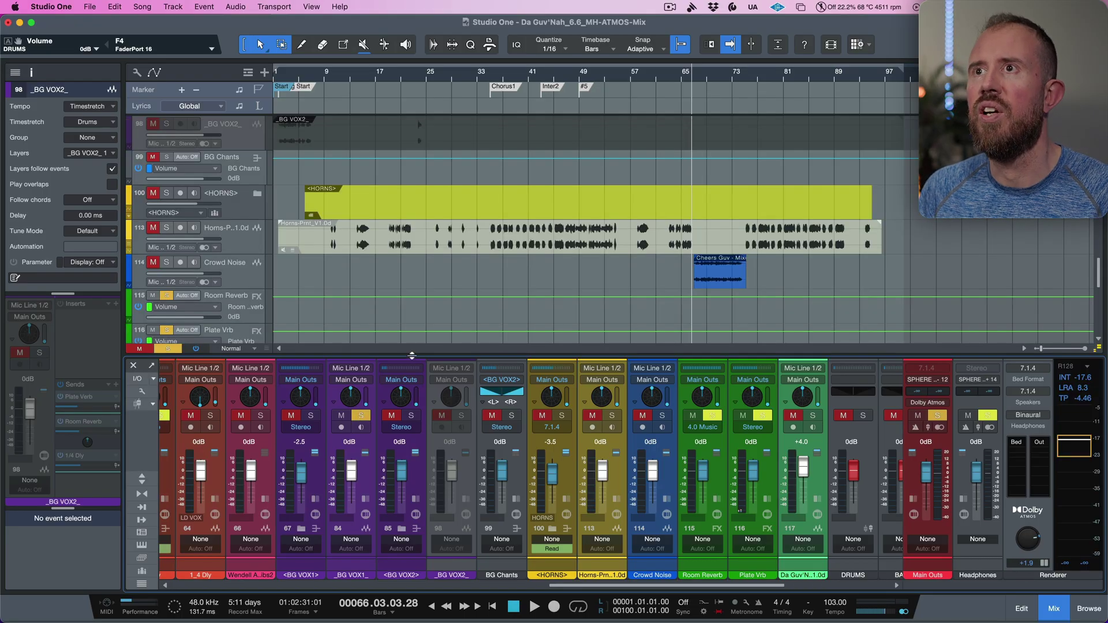
Solo only the <BG VOX1> bus, taking _BG VOX1_ out of solo, and play it
scroll(494, 315, down, 10)
scroll(494, 315, up, 15)
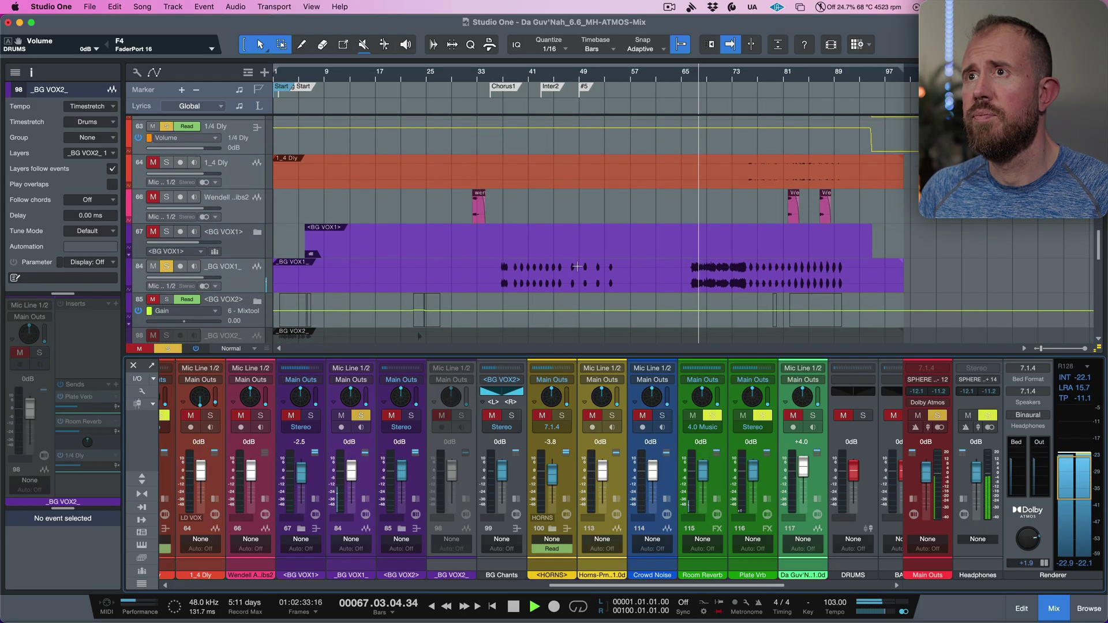
scroll(565, 274, down, 2)
scroll(577, 266, down, 3)
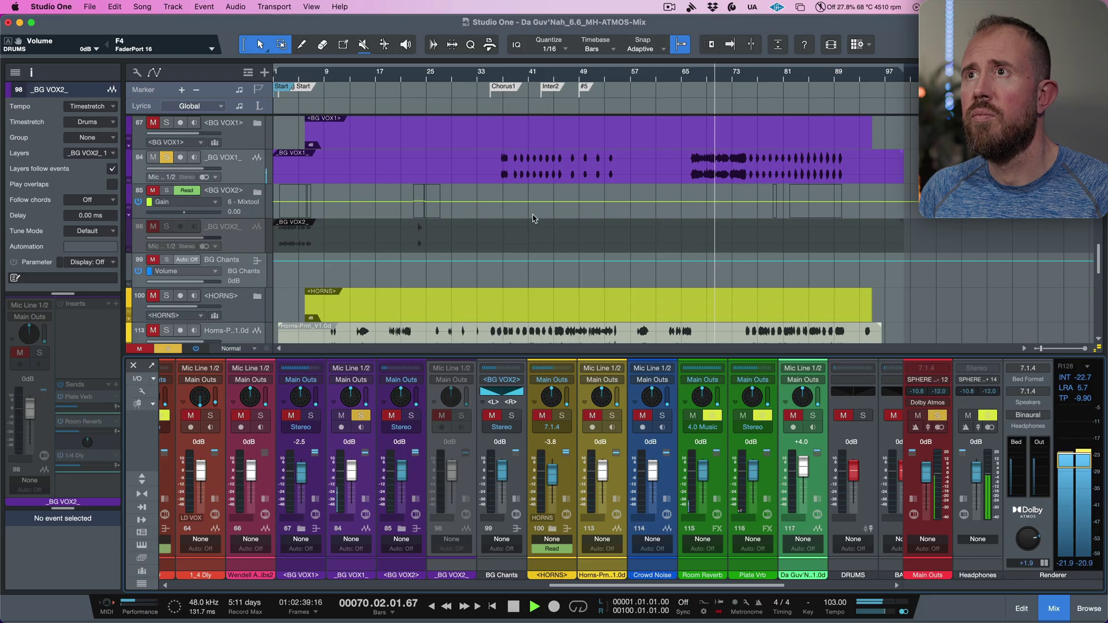
key(space)
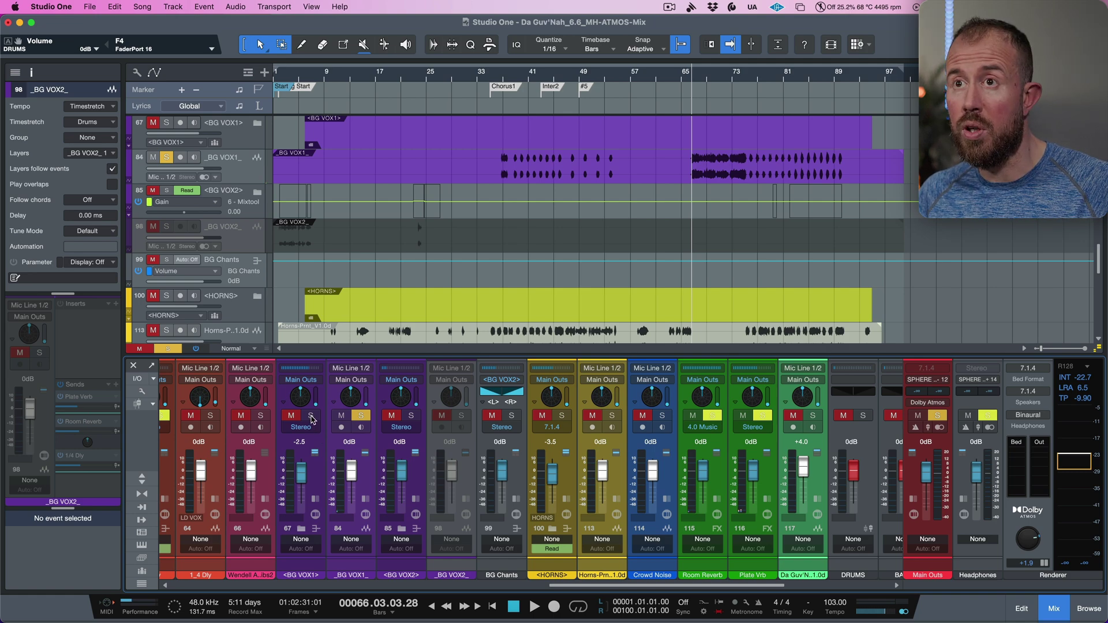
click(311, 417)
click(360, 417)
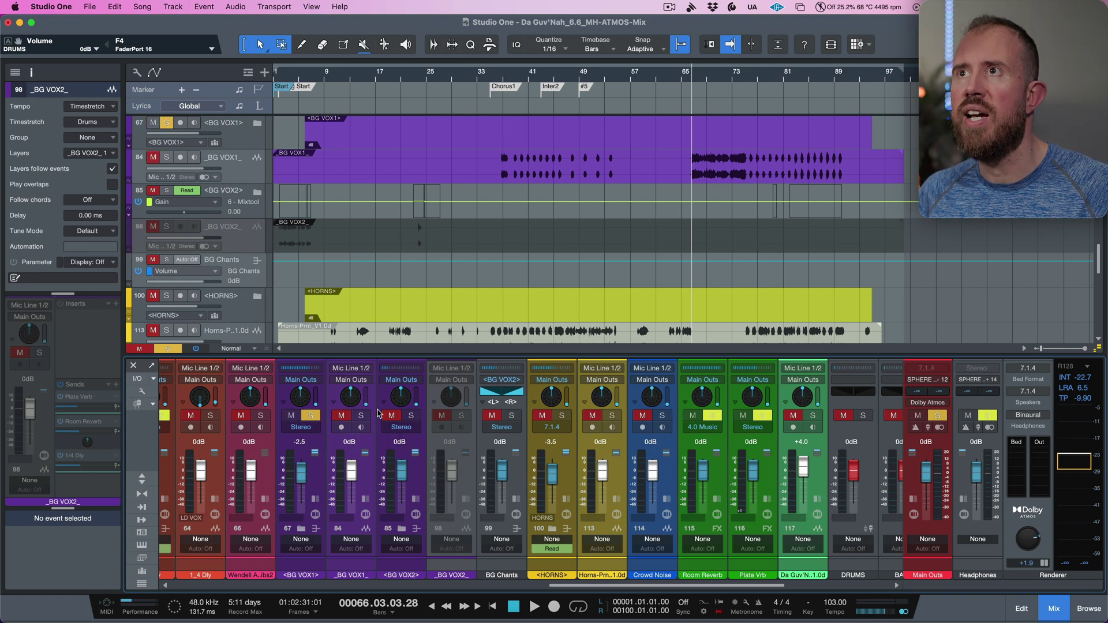
key(space)
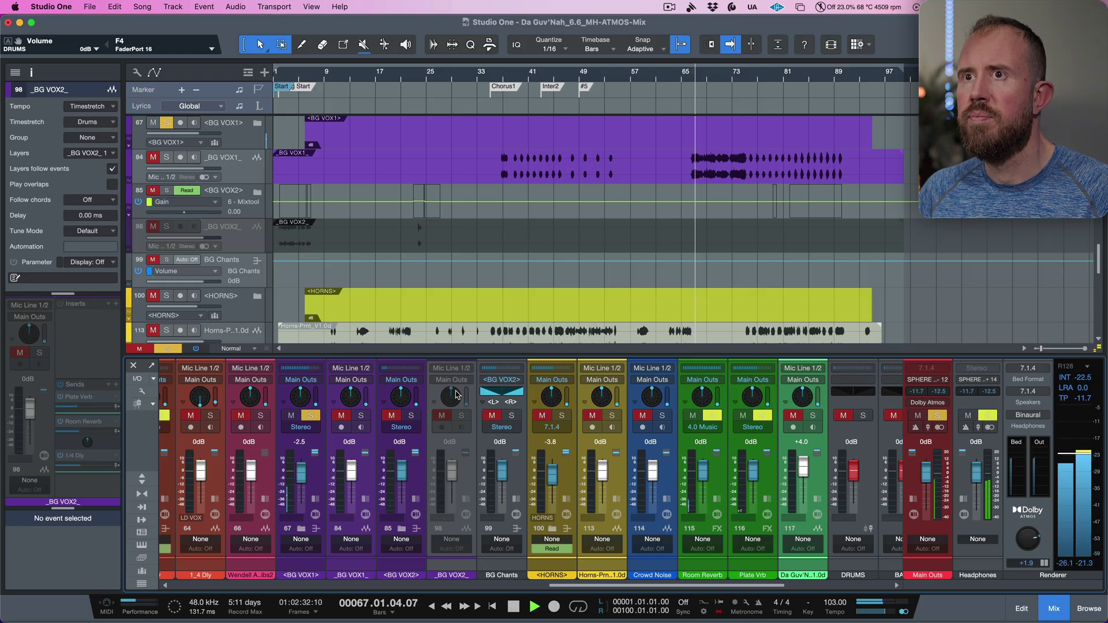
Show the <BG VOX1> inserts including MicroShift 3, unsolo the bus, and unfold its folder
click(315, 496)
key(space)
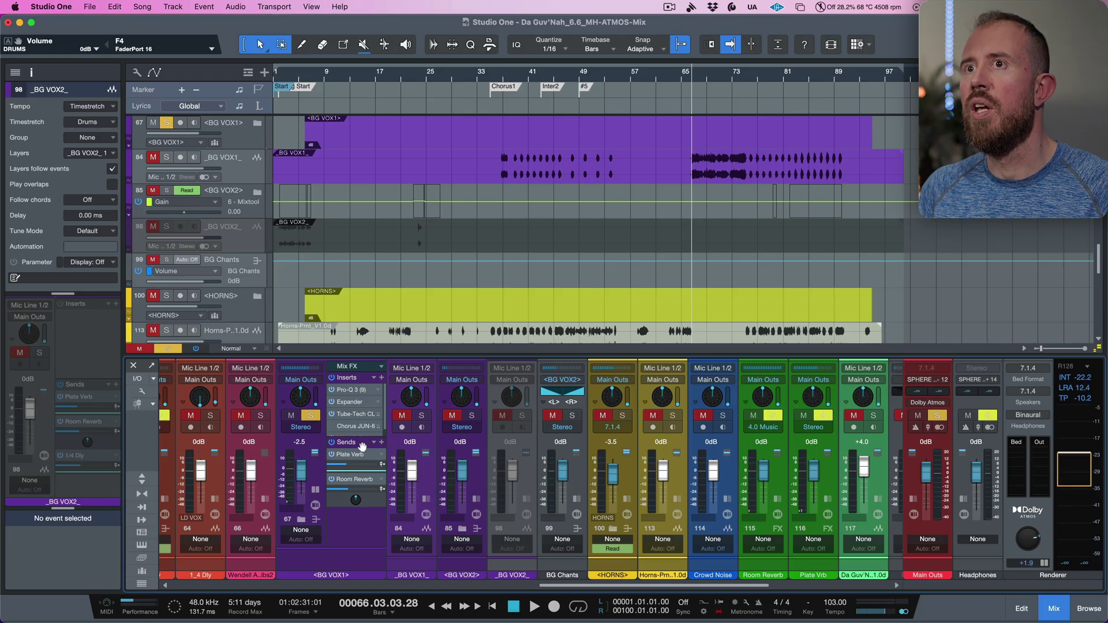
drag(361, 442, 362, 451)
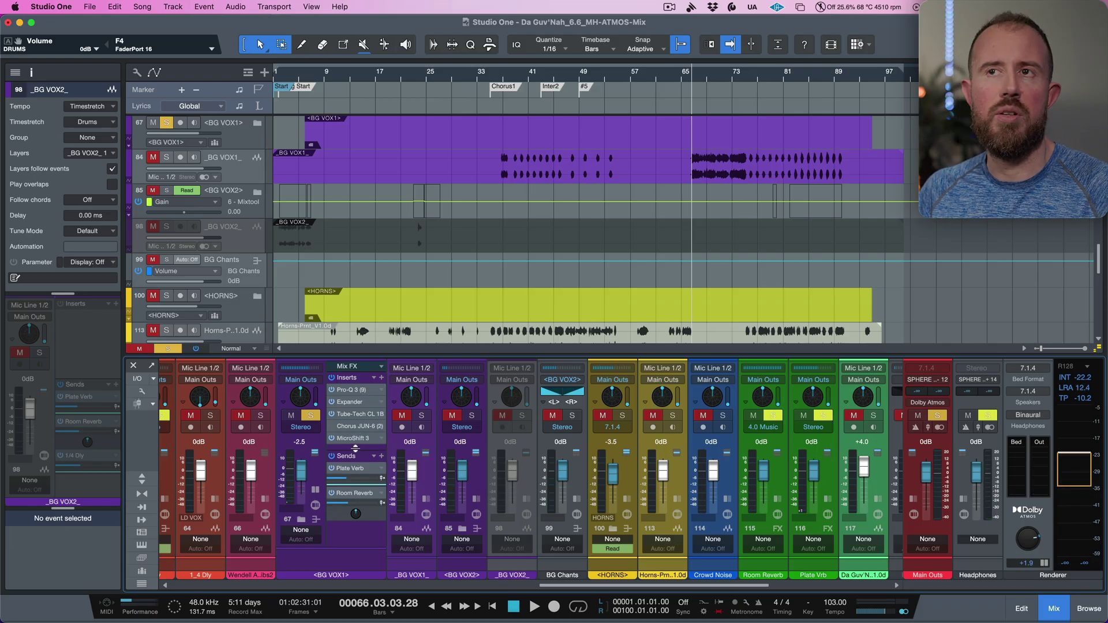
click(311, 417)
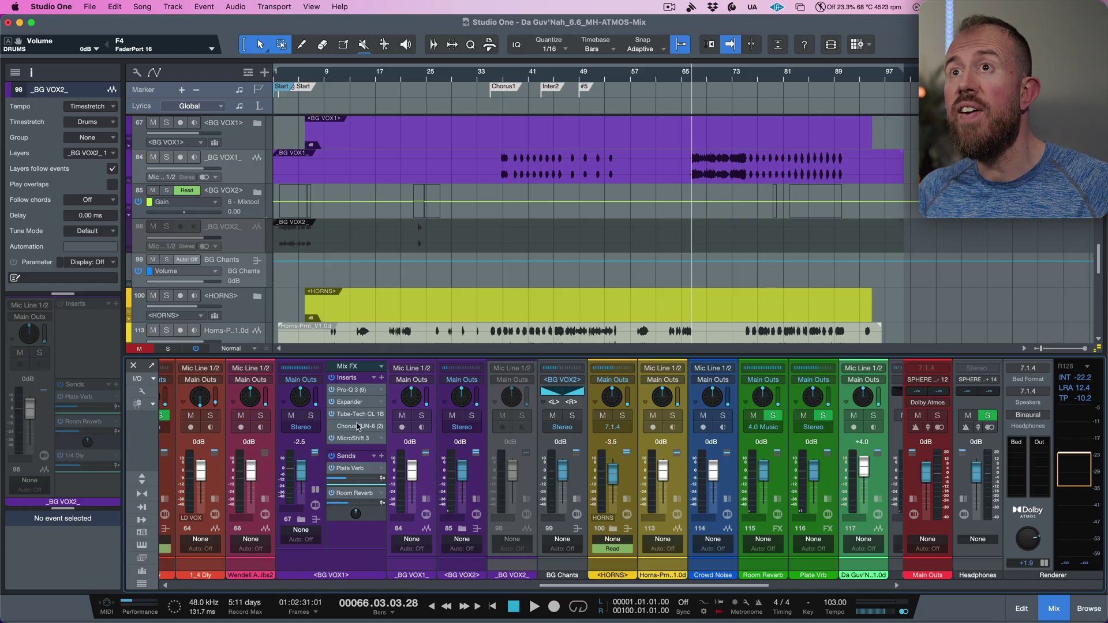
click(257, 126)
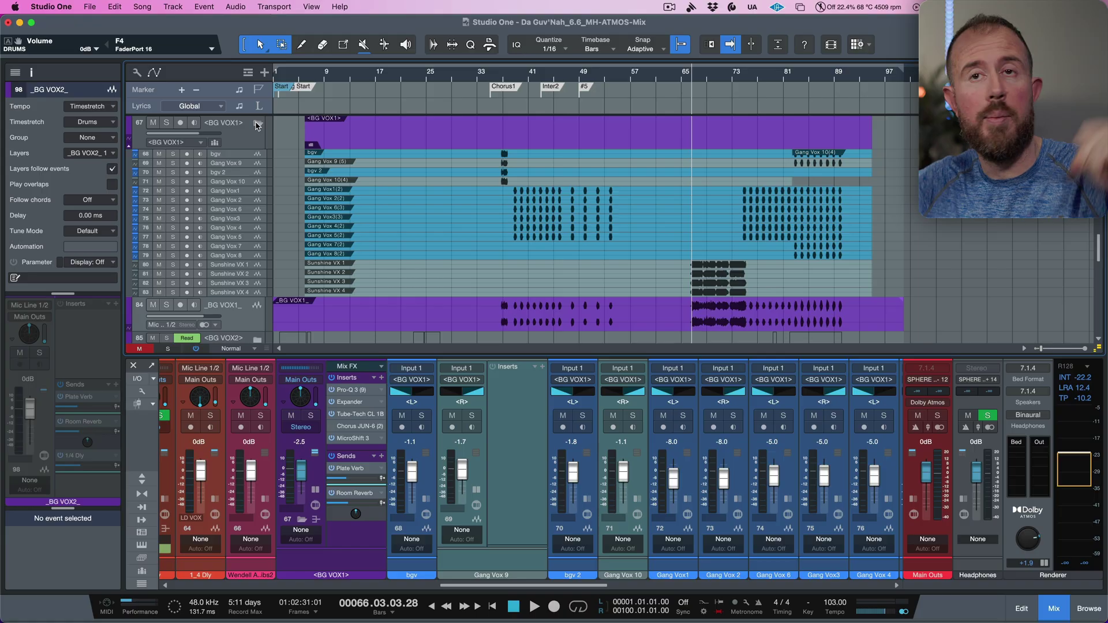
Fold <BG VOX1>, show the _BG VOX1_ inserts and sends, and open the Performance Monitor (Alt+P)
click(257, 124)
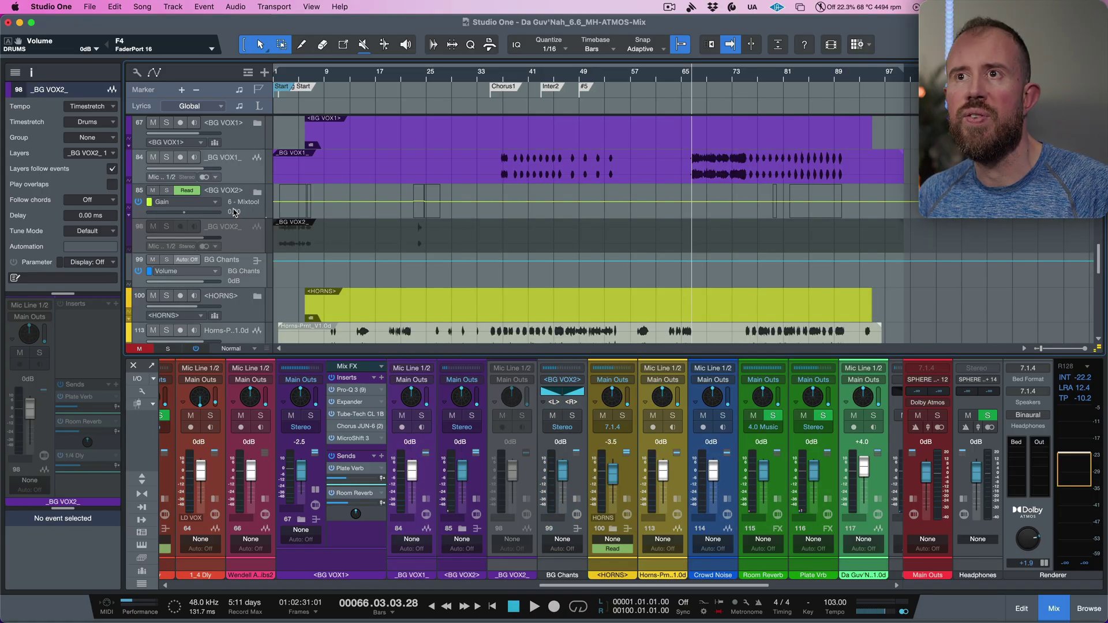
click(427, 496)
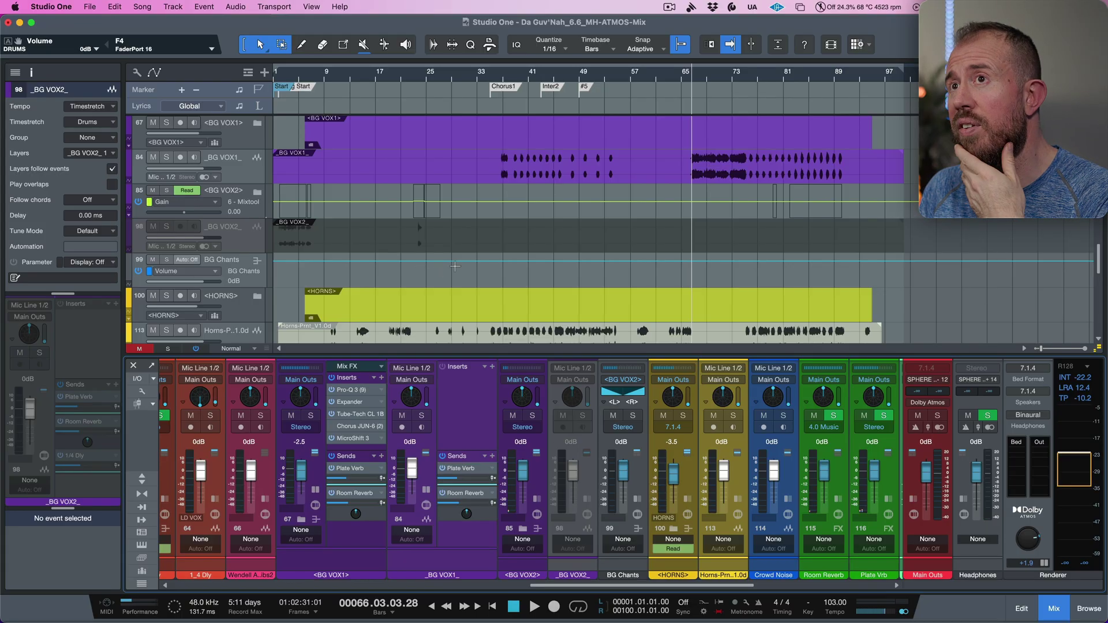
scroll(454, 266, up, 5)
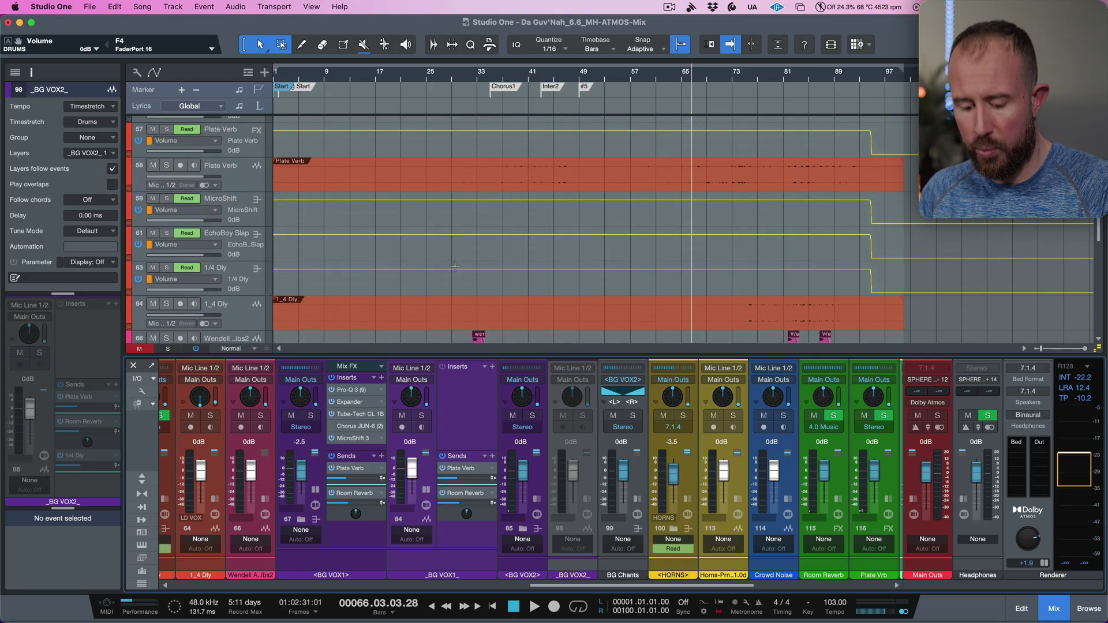
key(alt+p)
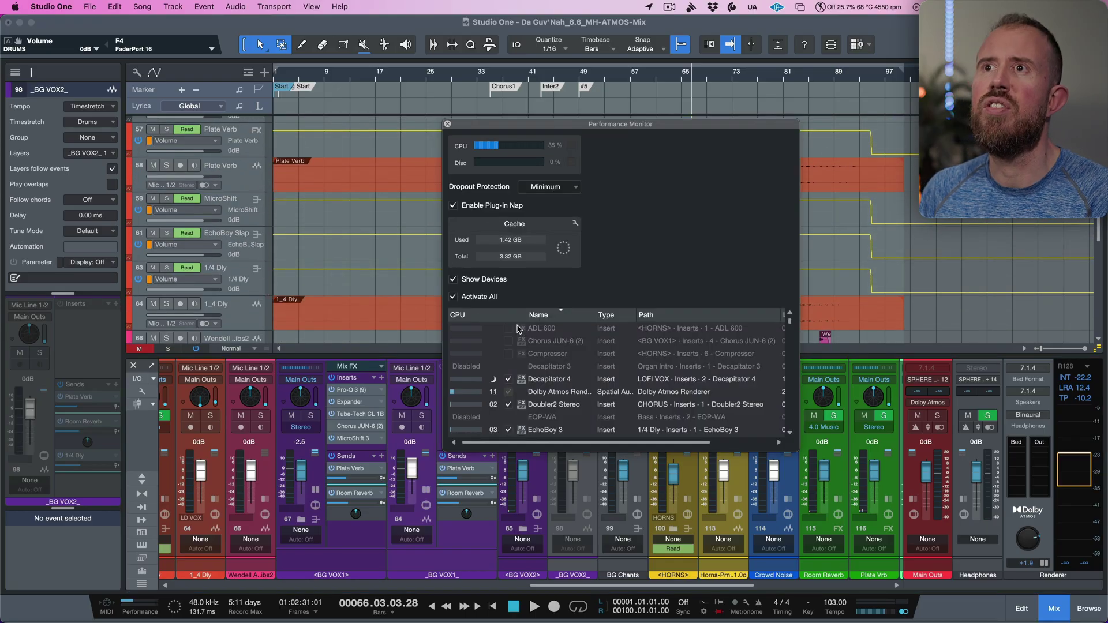
Solo _PERC_, play and stop it from bar 24, then close the Performance Monitor
scroll(568, 341, down, 10)
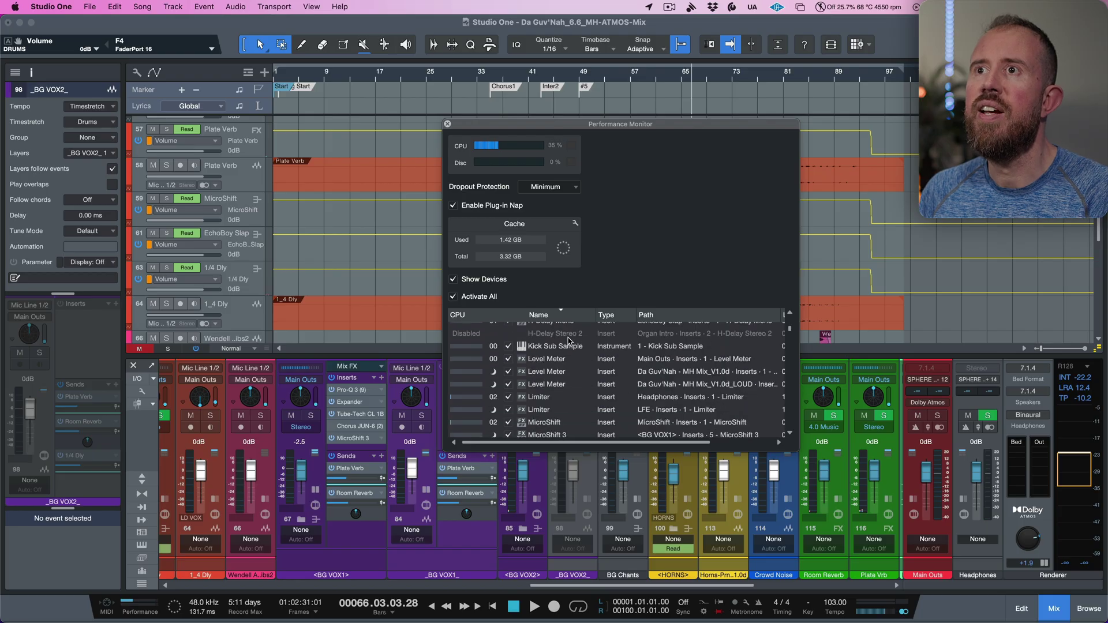
scroll(569, 341, down, 3)
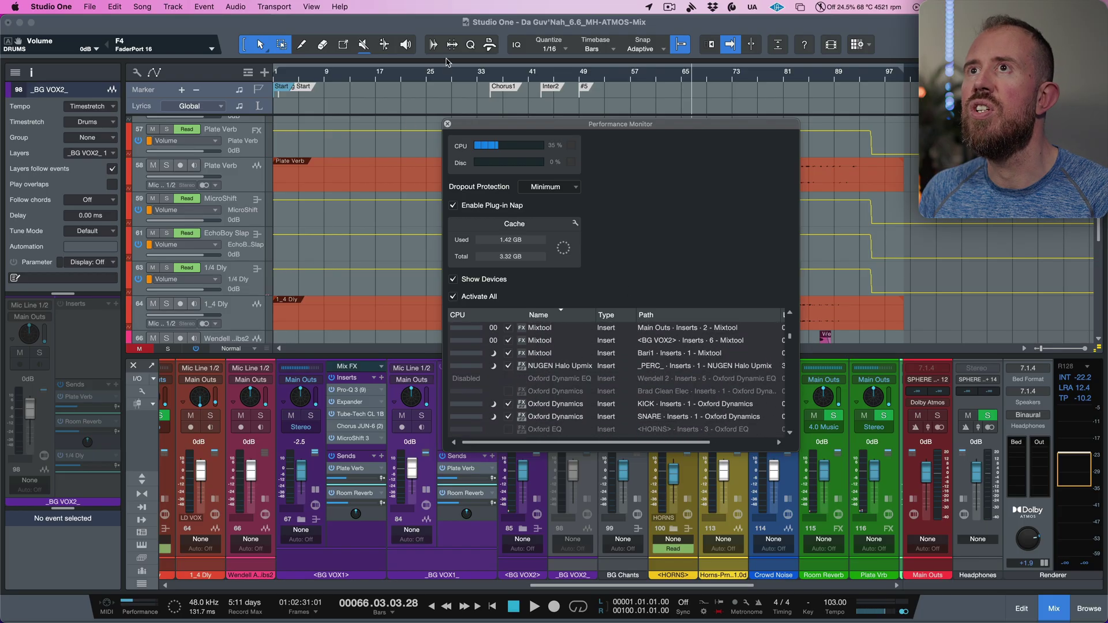
click(423, 77)
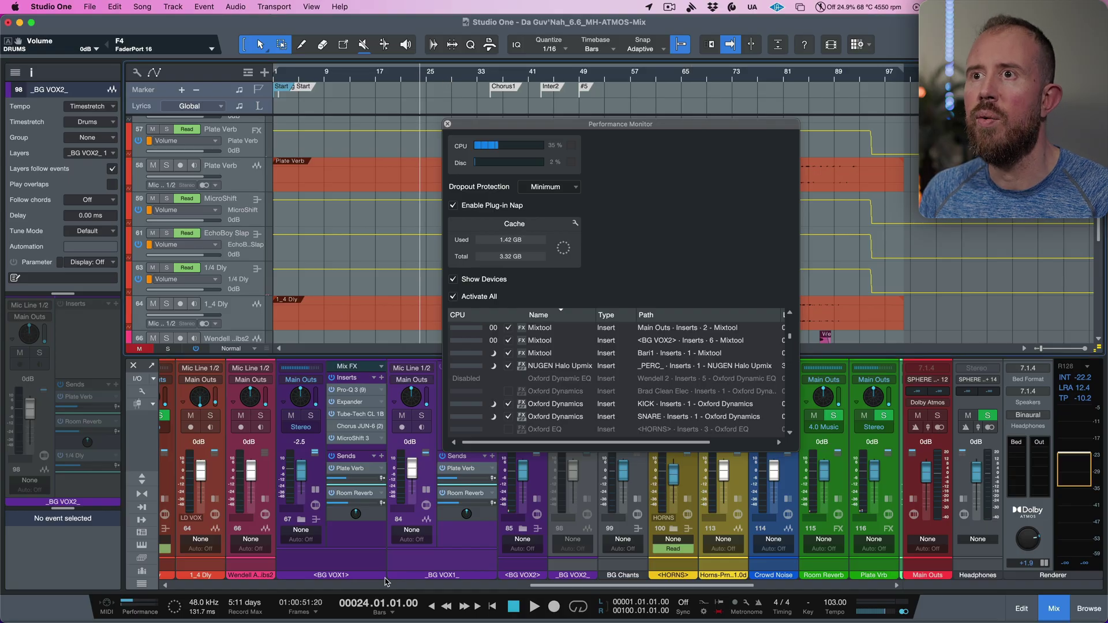
drag(565, 590, 98, 588)
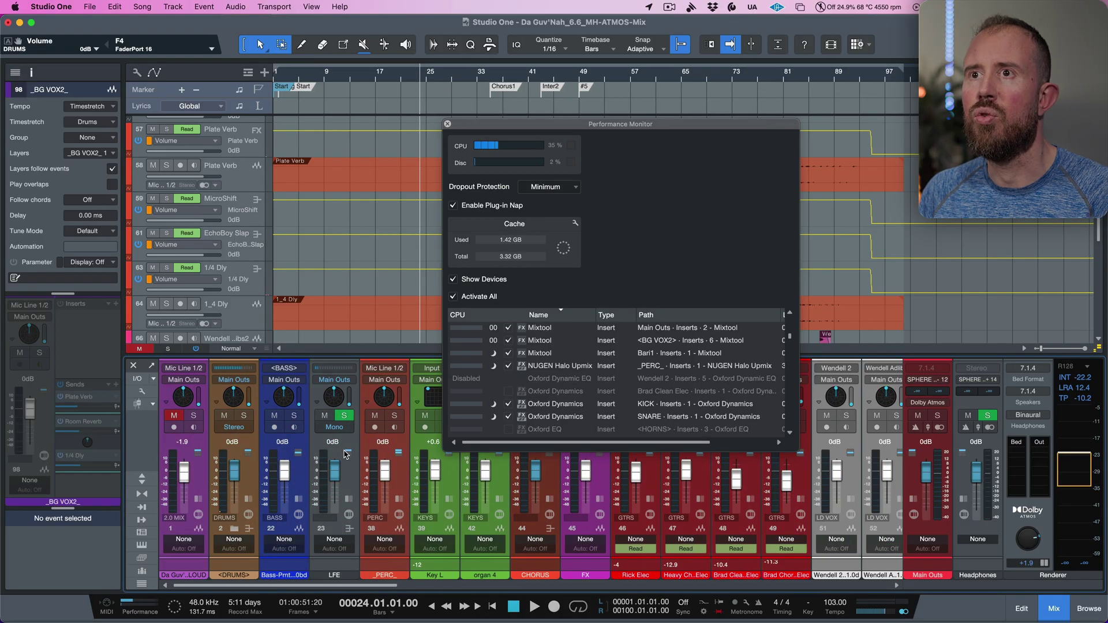
click(396, 416)
key(space)
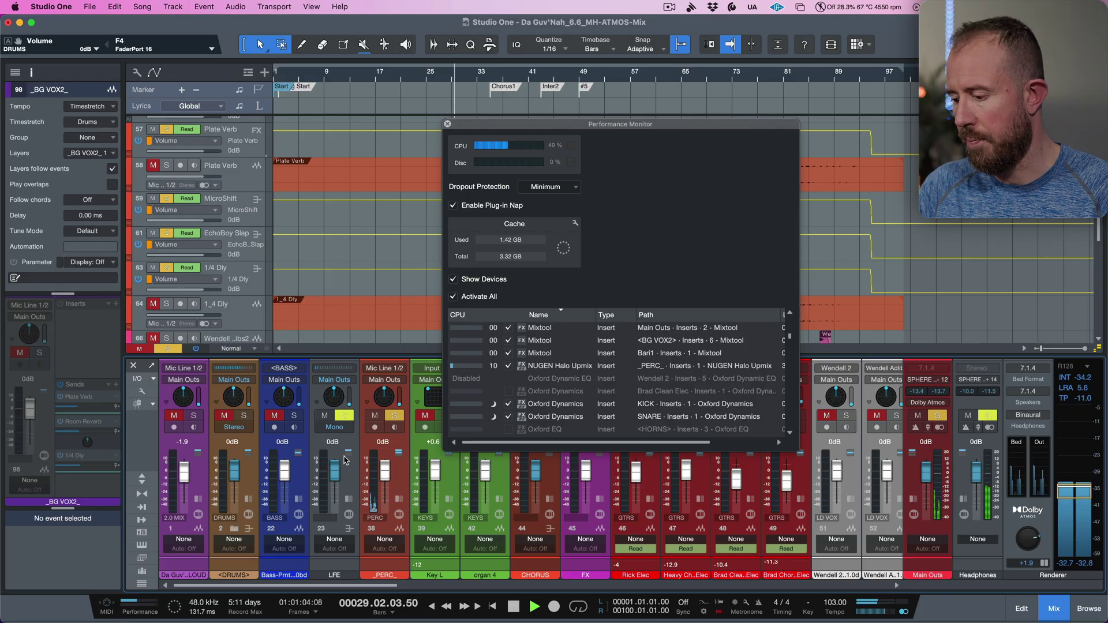
key(space)
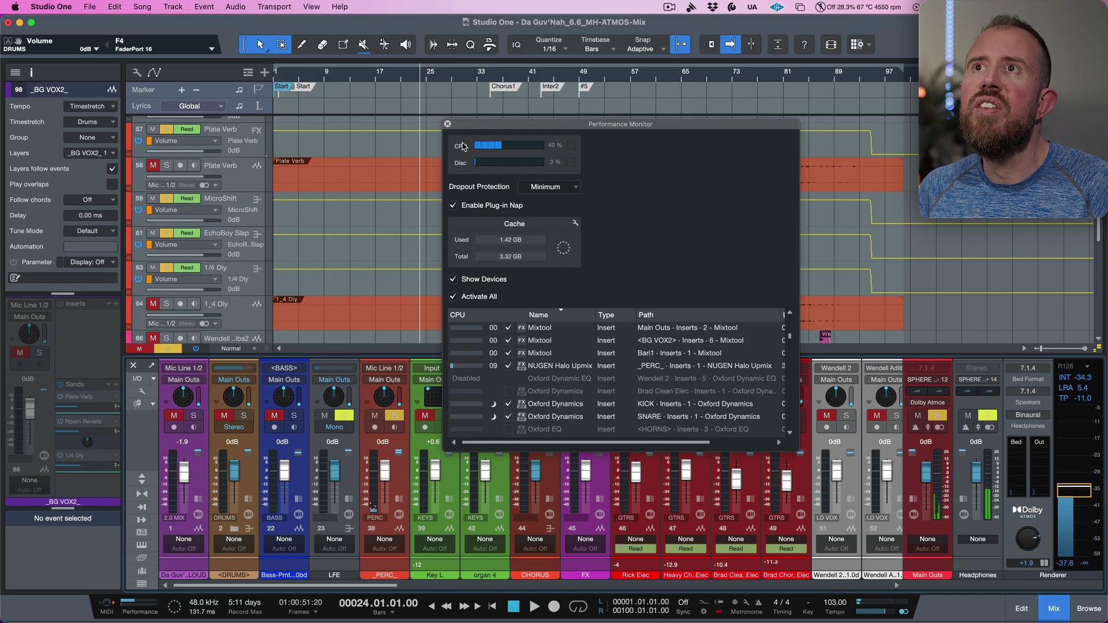
click(447, 124)
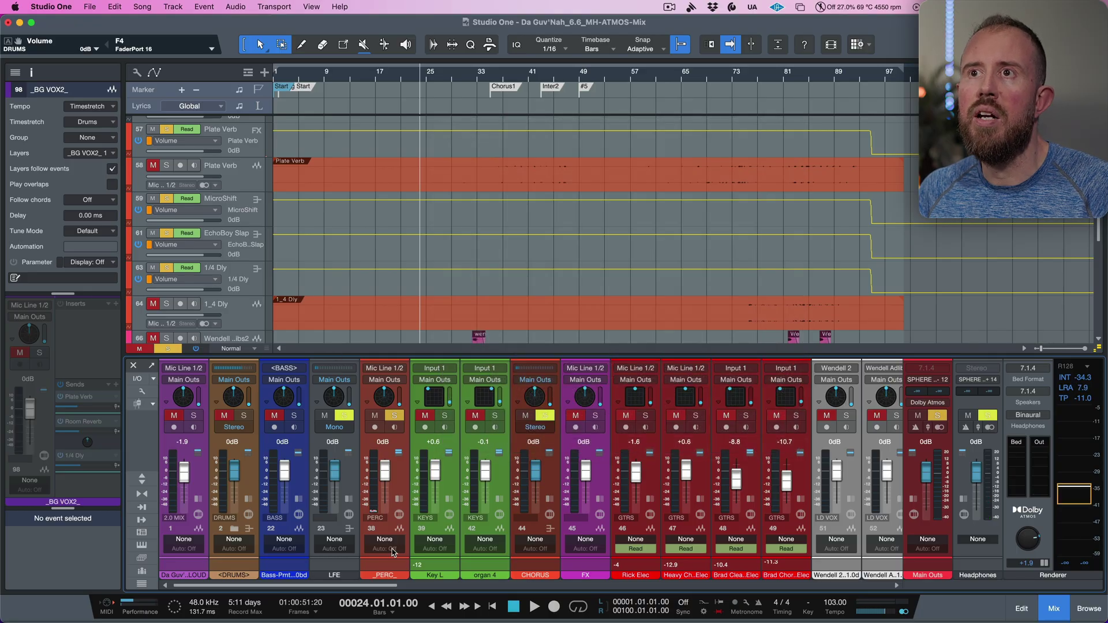
Select _PERC_ and run Transform to Rendered Audio, confirming the render
click(402, 480)
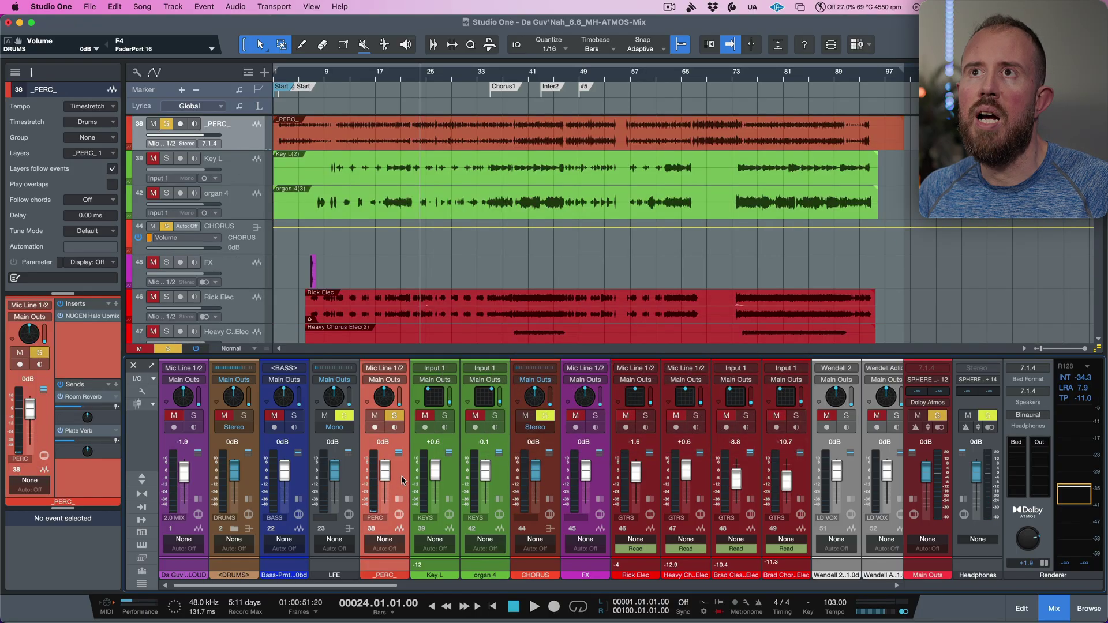
right_click(244, 132)
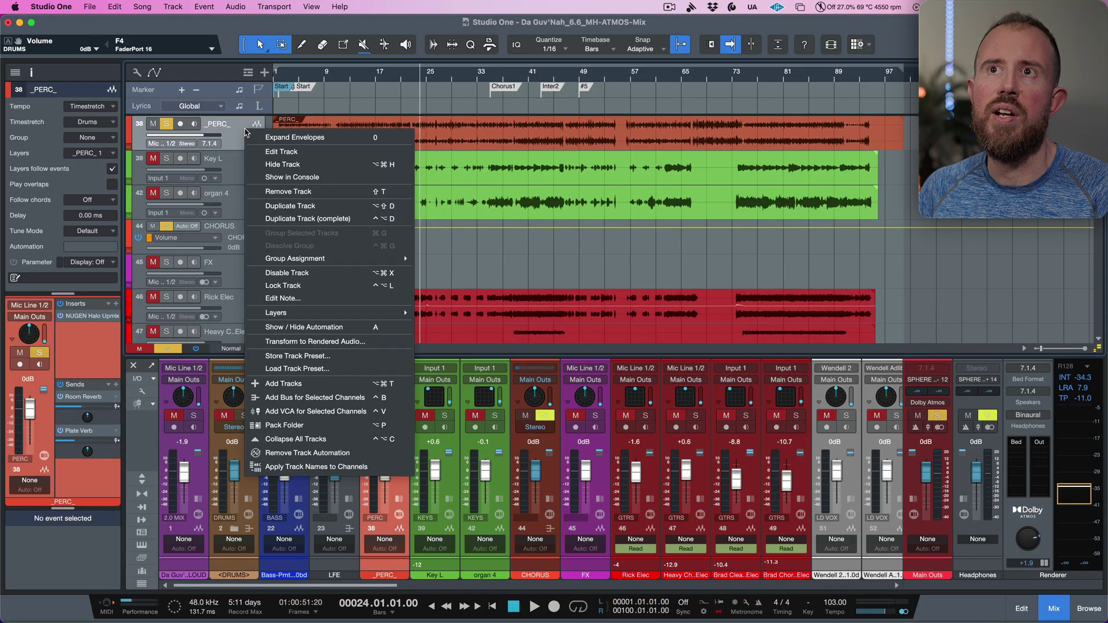
click(287, 342)
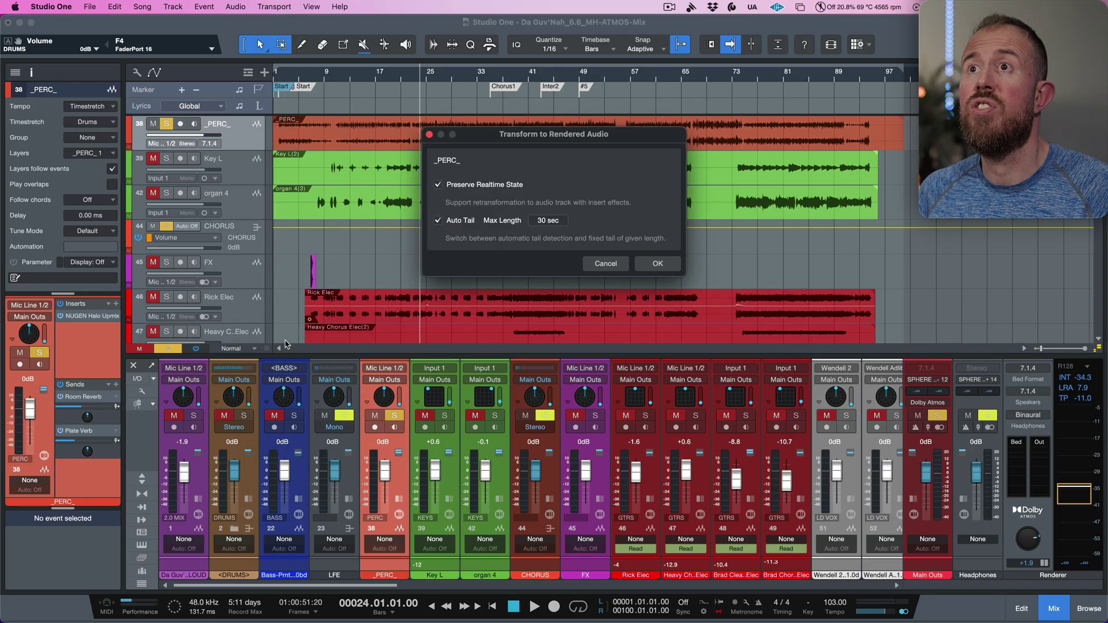
click(658, 265)
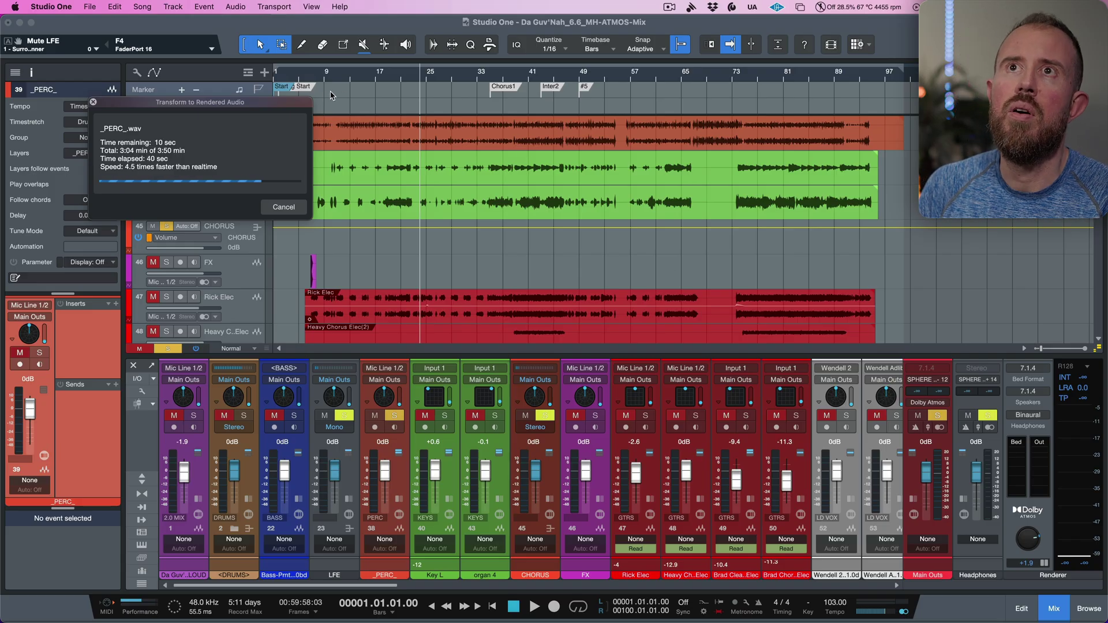
Move the render progress window aside and enlarge the _PERC_ track to show its layers
drag(278, 102, 987, 202)
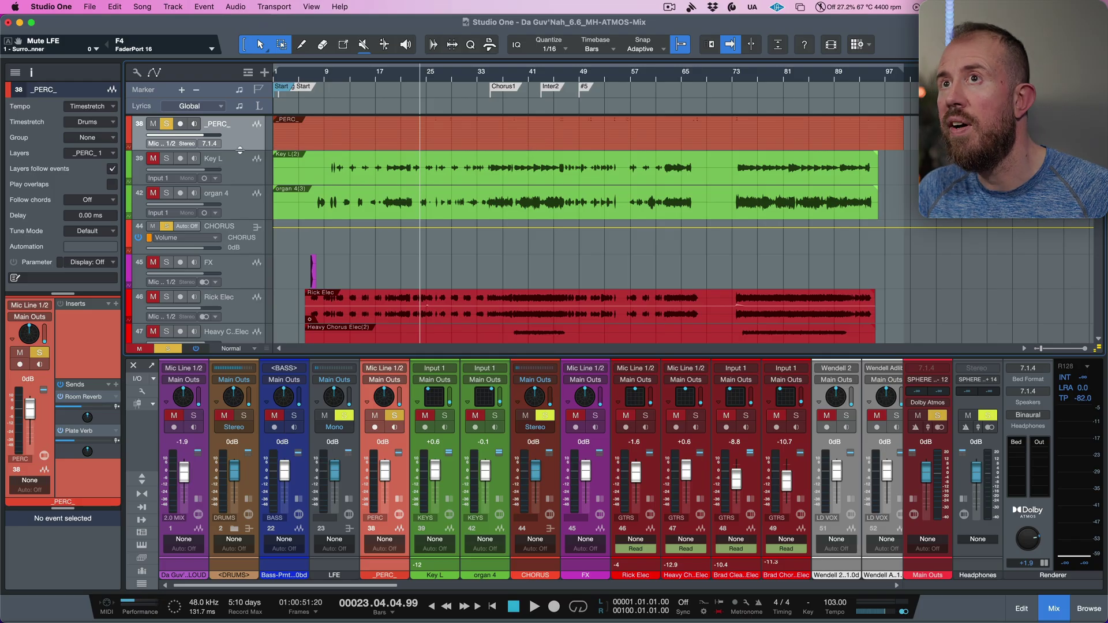
drag(240, 150, 260, 323)
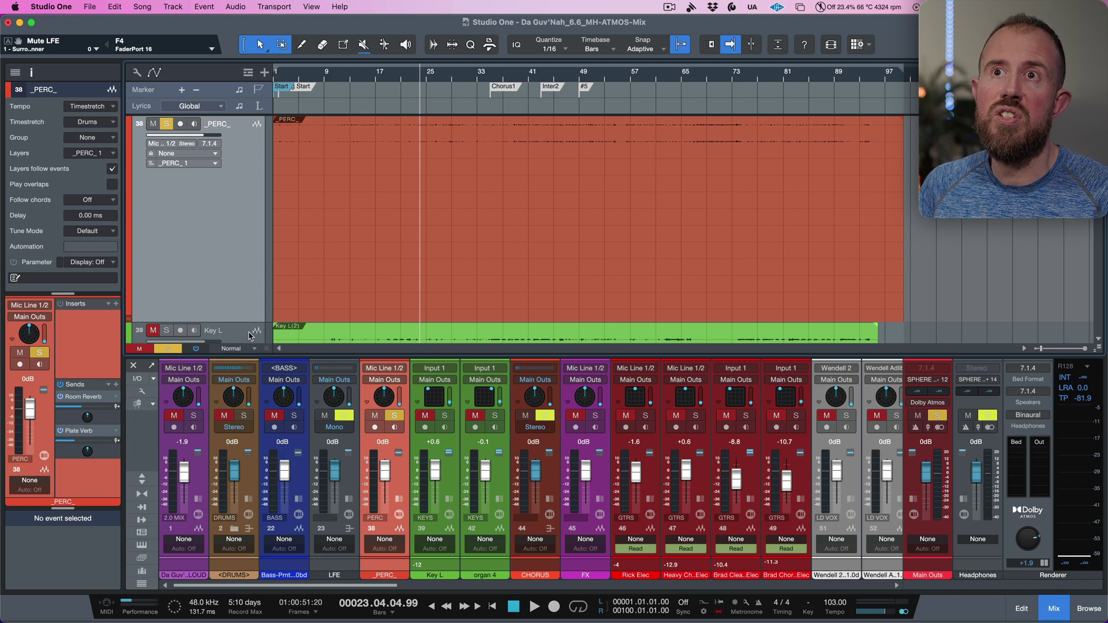
Shrink the _PERC_ track lane in the arrangement
drag(241, 321, 249, 212)
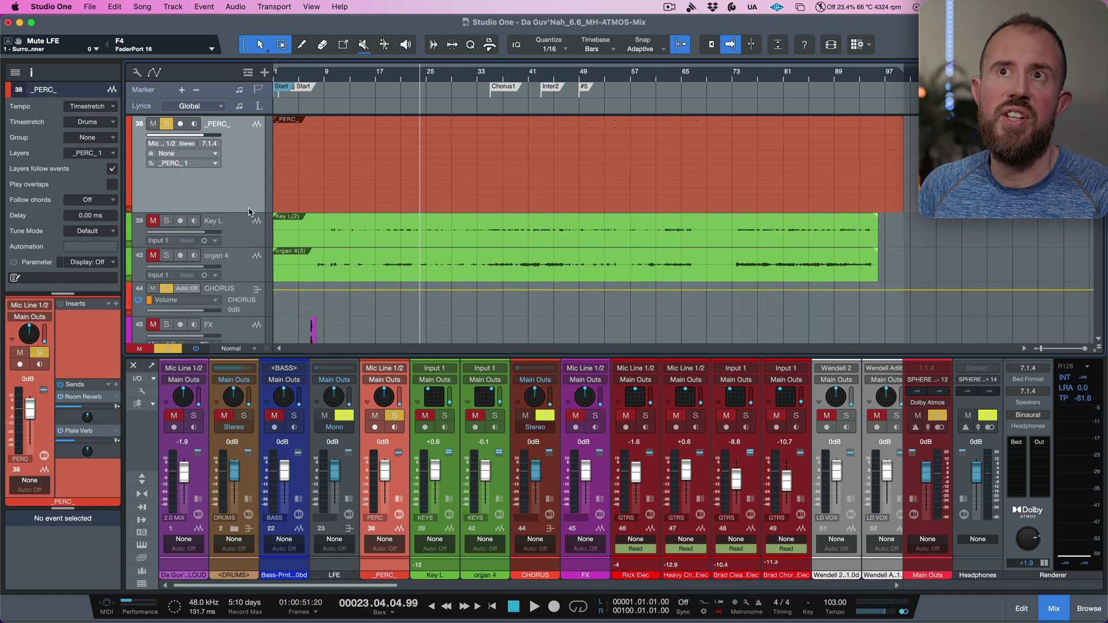
right_click(241, 186)
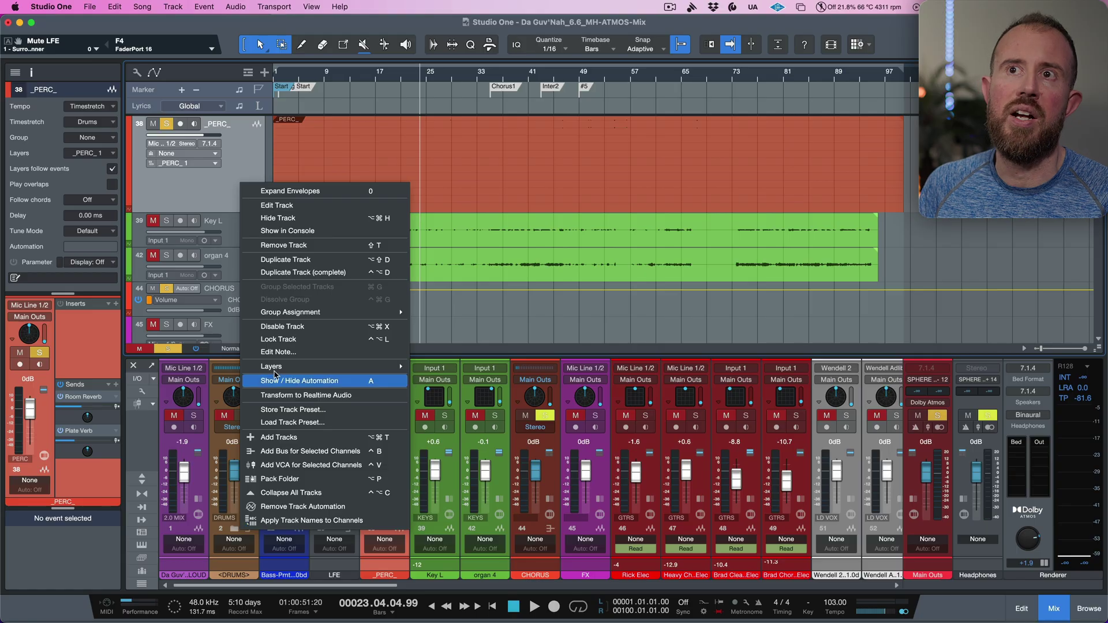
click(219, 193)
drag(230, 214, 231, 185)
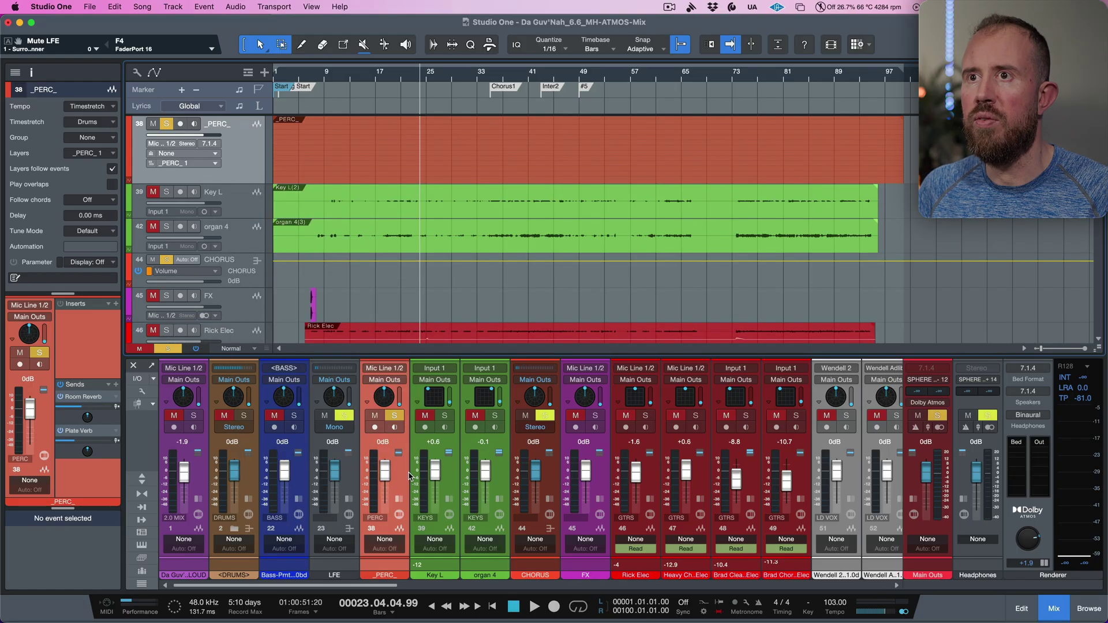
Expand and collapse PERC's inserts and sends, then clear the PERC solo
click(399, 498)
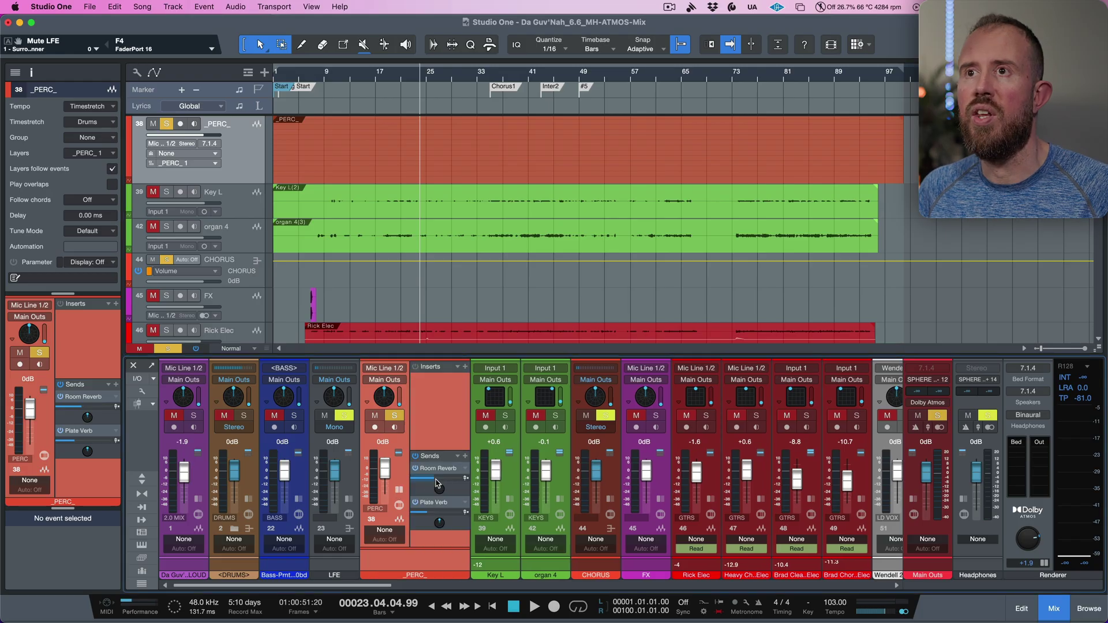
click(404, 492)
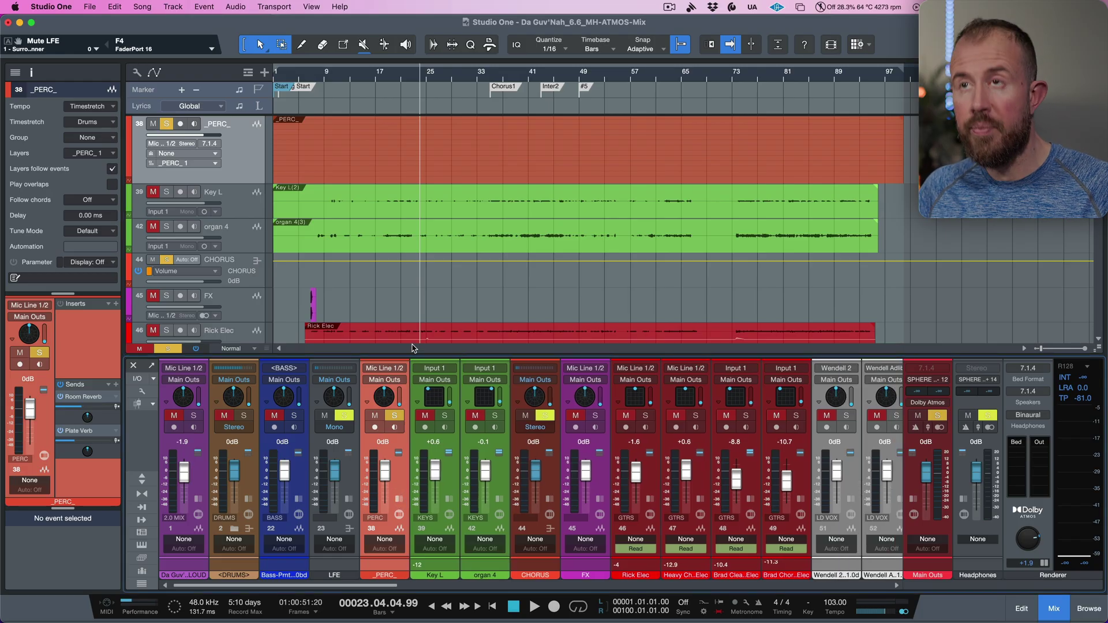
key(s)
scroll(479, 257, down, 15)
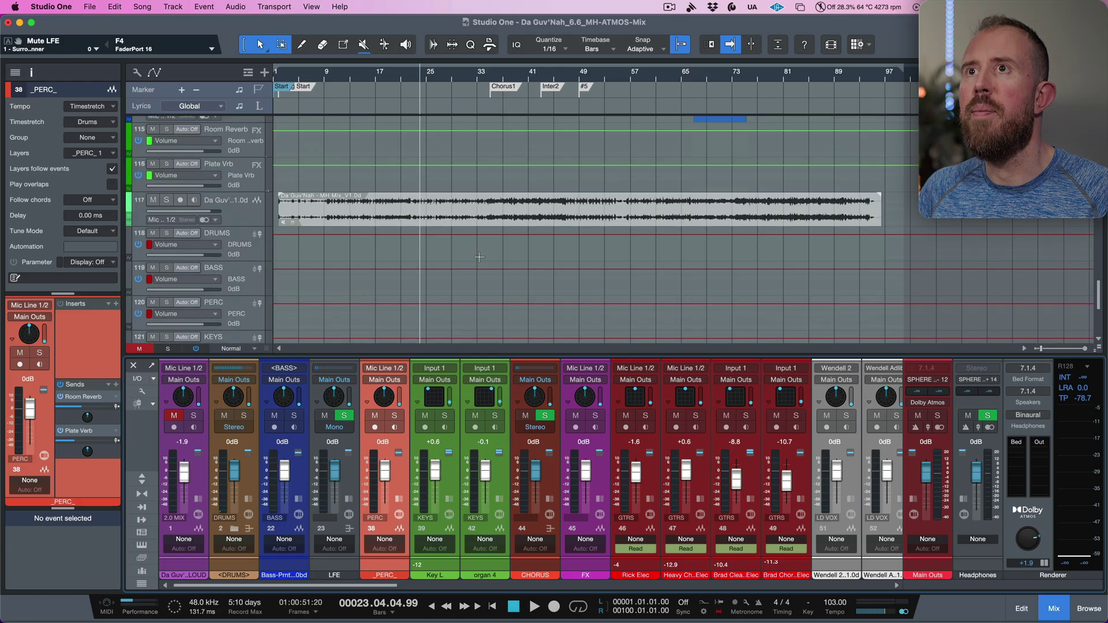
Put the playhead at bar 66 and select _BG VOX1_, opening its plug-in list
scroll(479, 257, down, 4)
scroll(479, 257, up, 10)
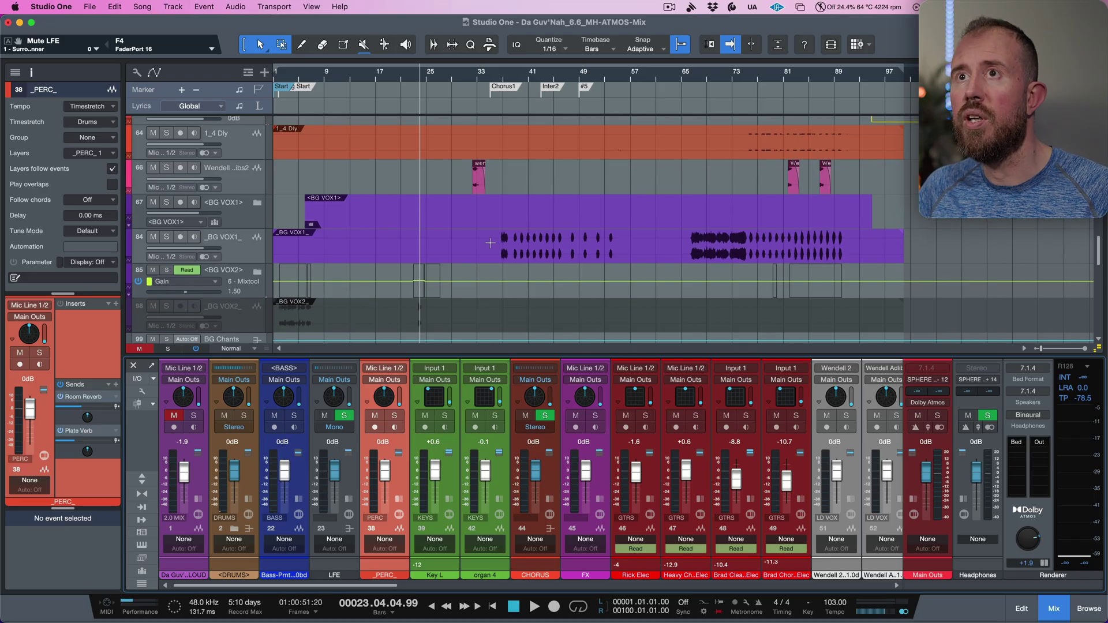
scroll(575, 218, down, 1)
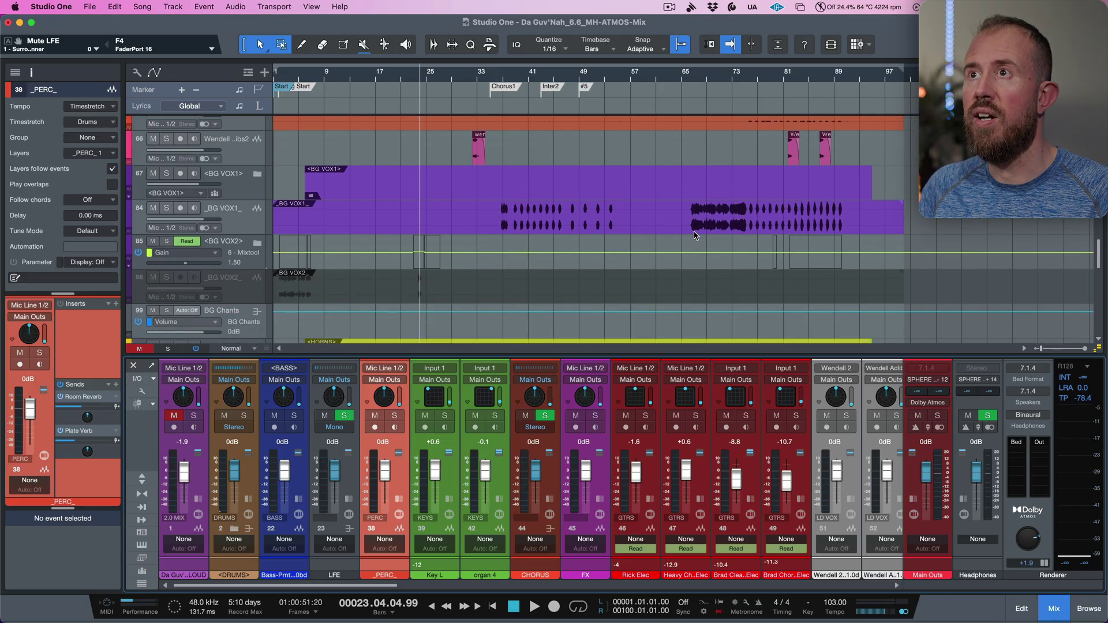
click(692, 234)
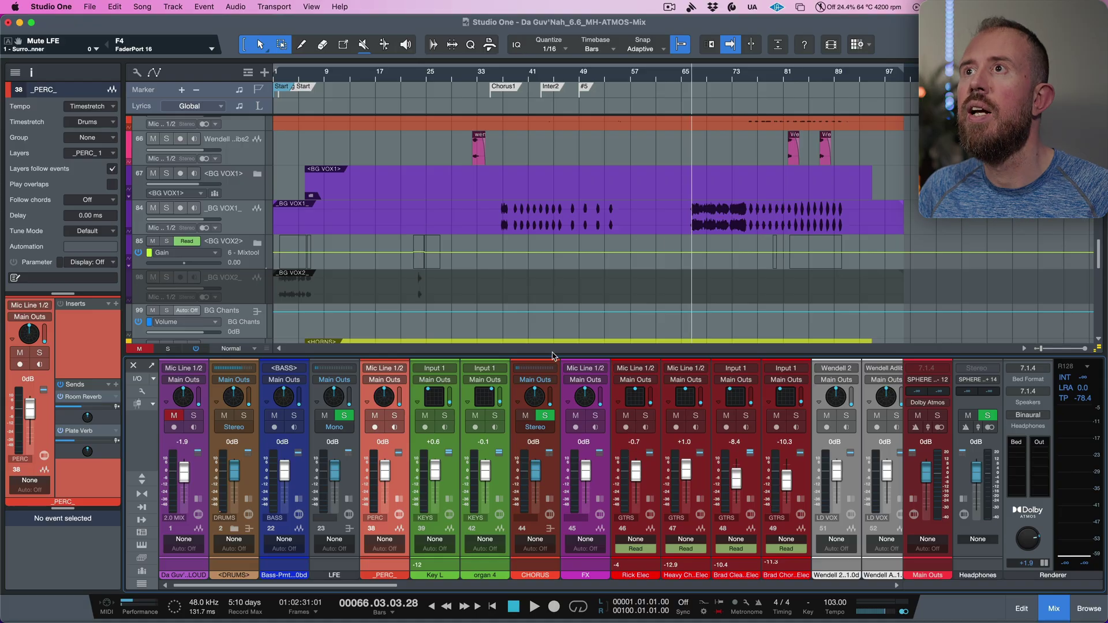
click(247, 225)
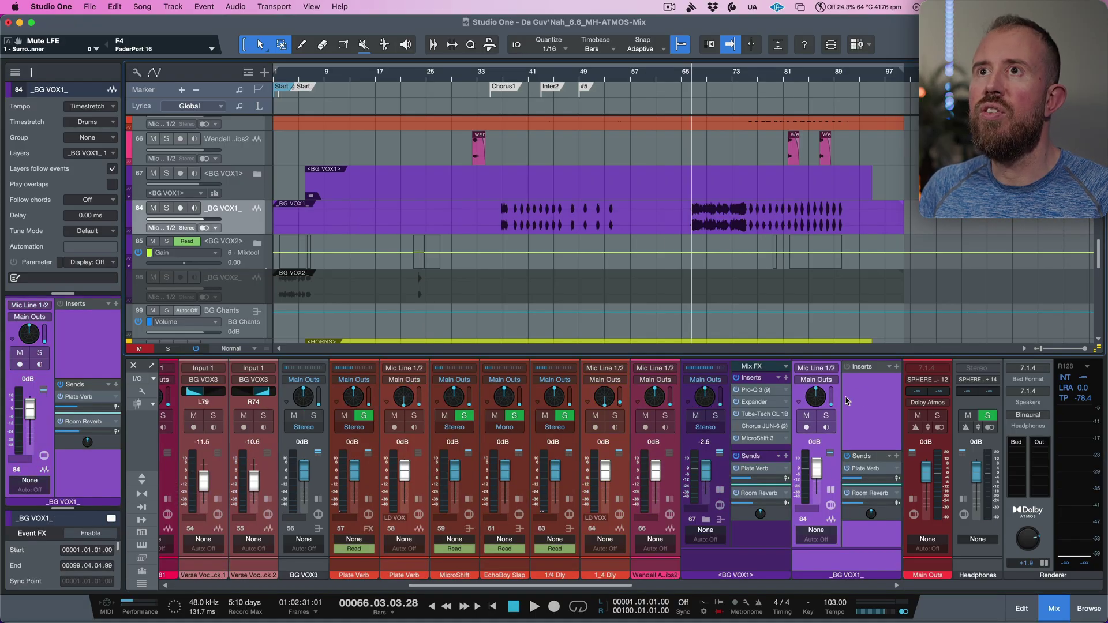
click(896, 367)
Insert NUGEN Halo Upmix on _BG VOX1_ by searching 'halo', and reposition its window
text(halo)
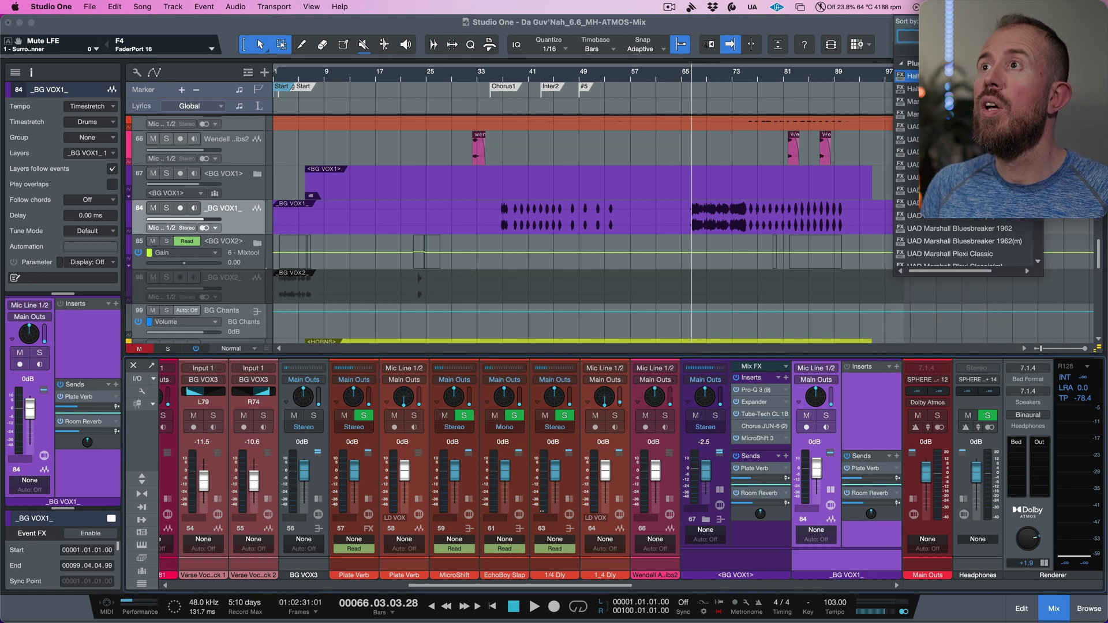
key(Return)
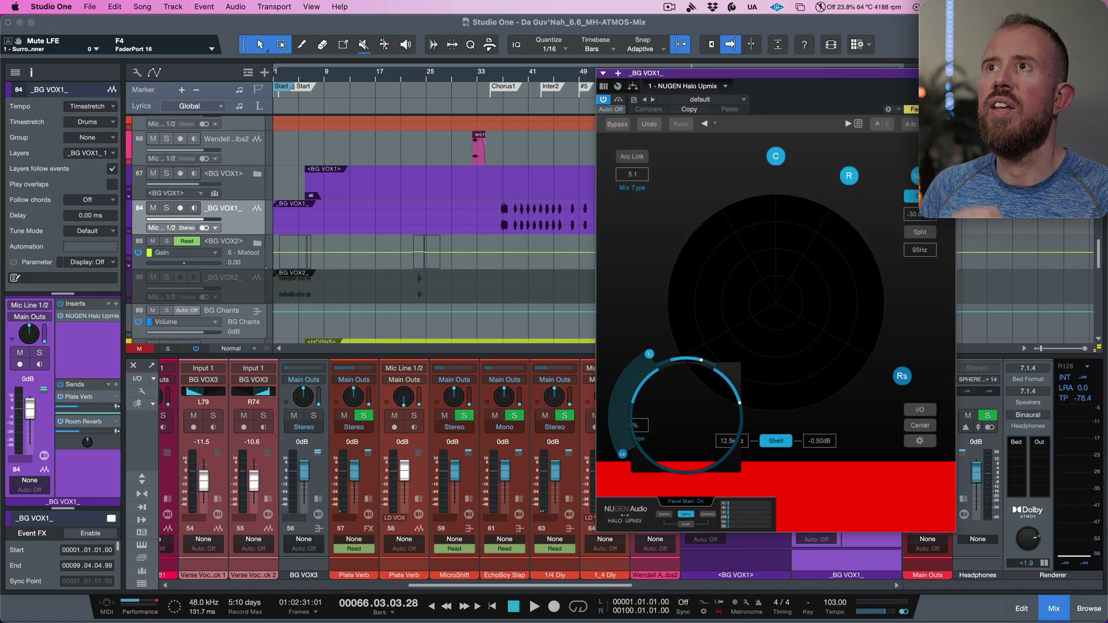
drag(840, 119, 441, 4)
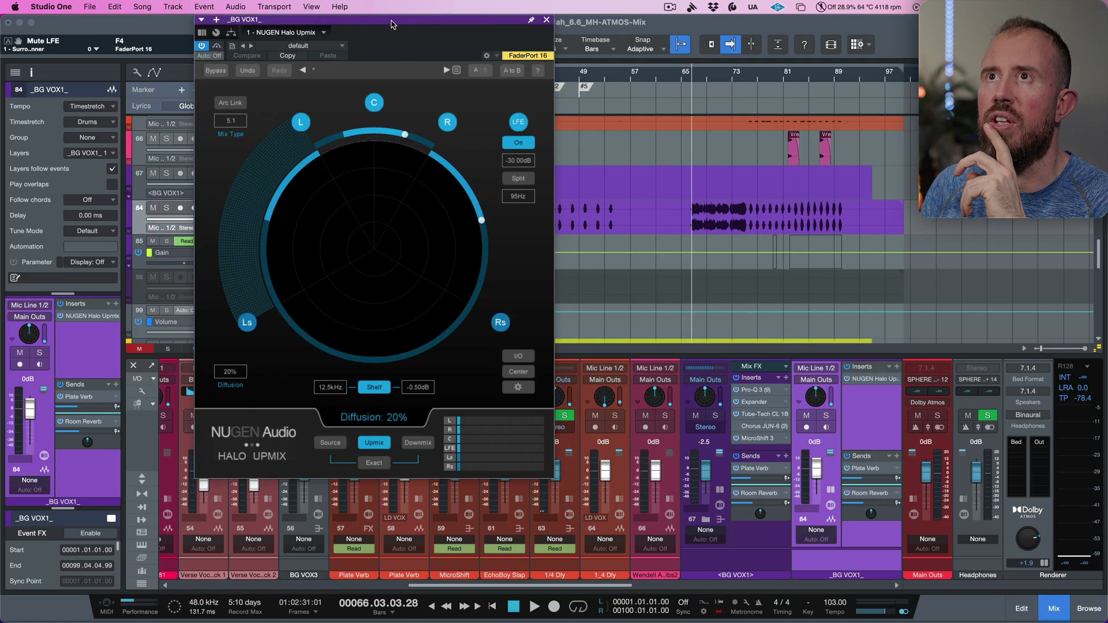
drag(391, 24, 536, 22)
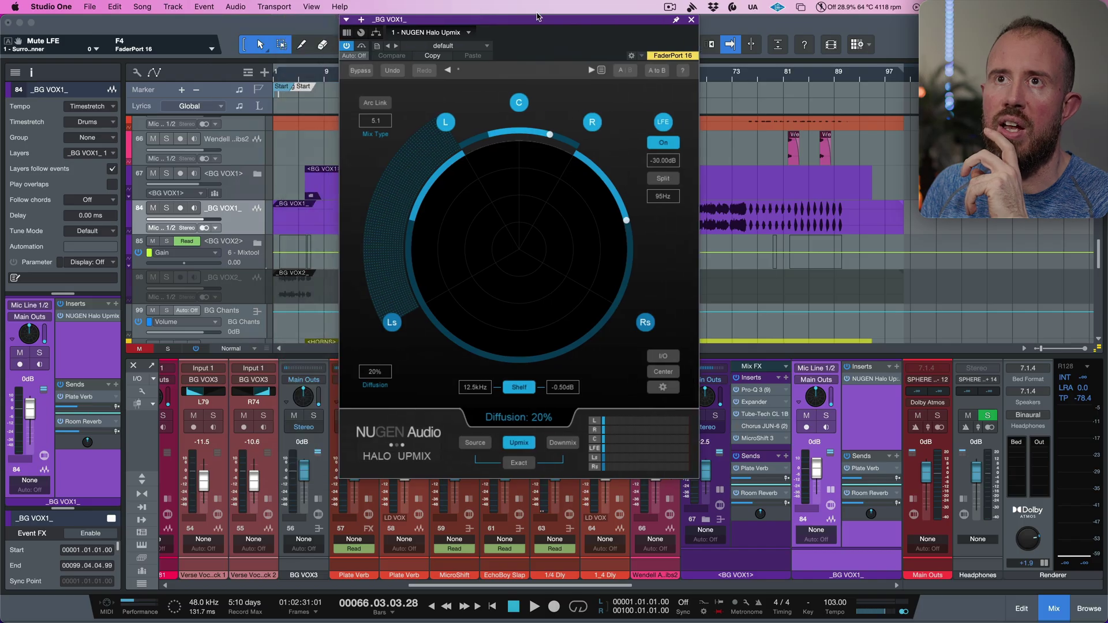
Set track 84 to 7.1.4, turn off the upmix's LFE output, and select Source
click(217, 229)
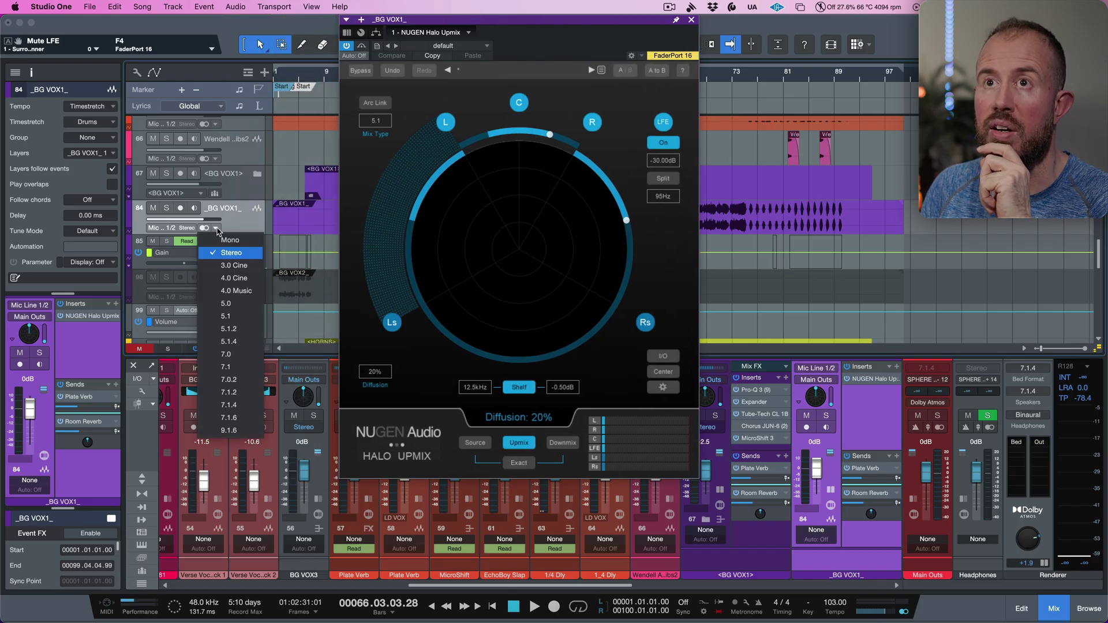
click(230, 405)
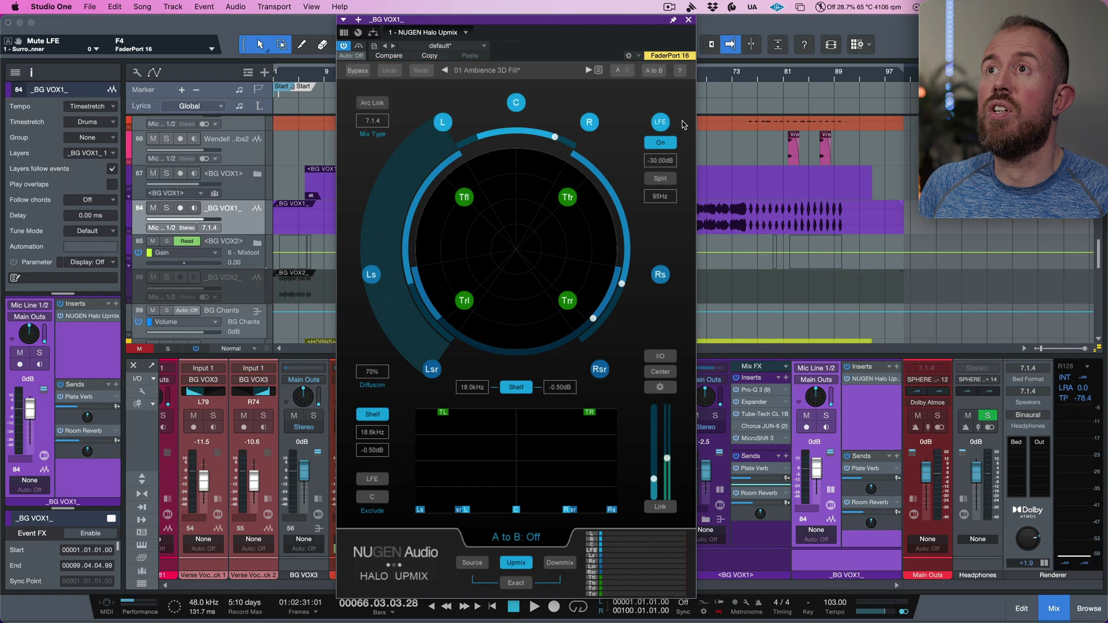
click(661, 143)
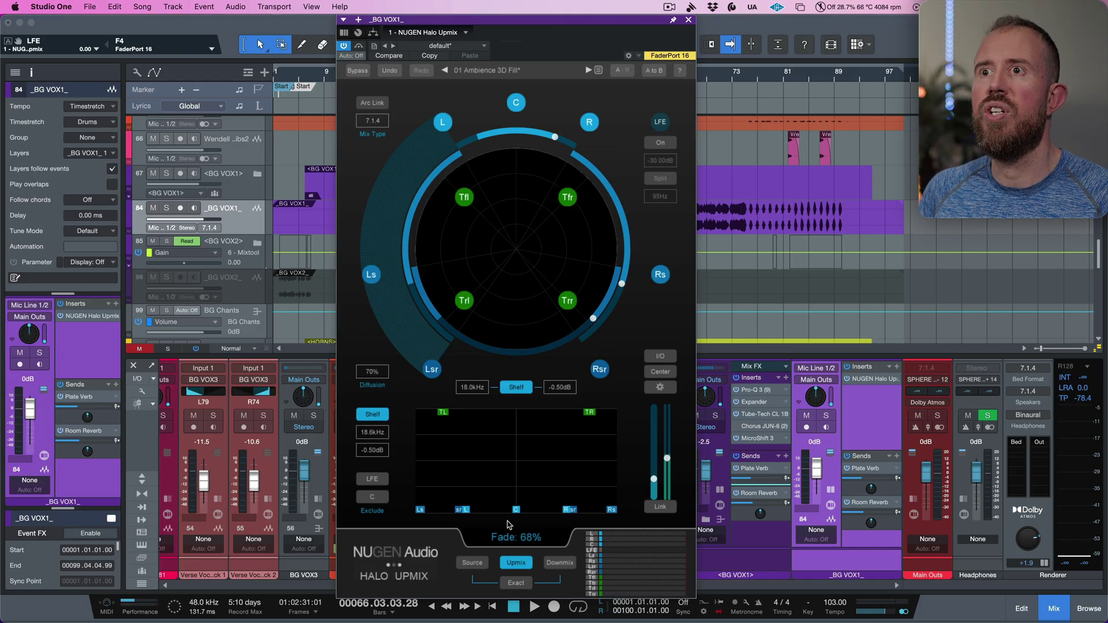
click(473, 563)
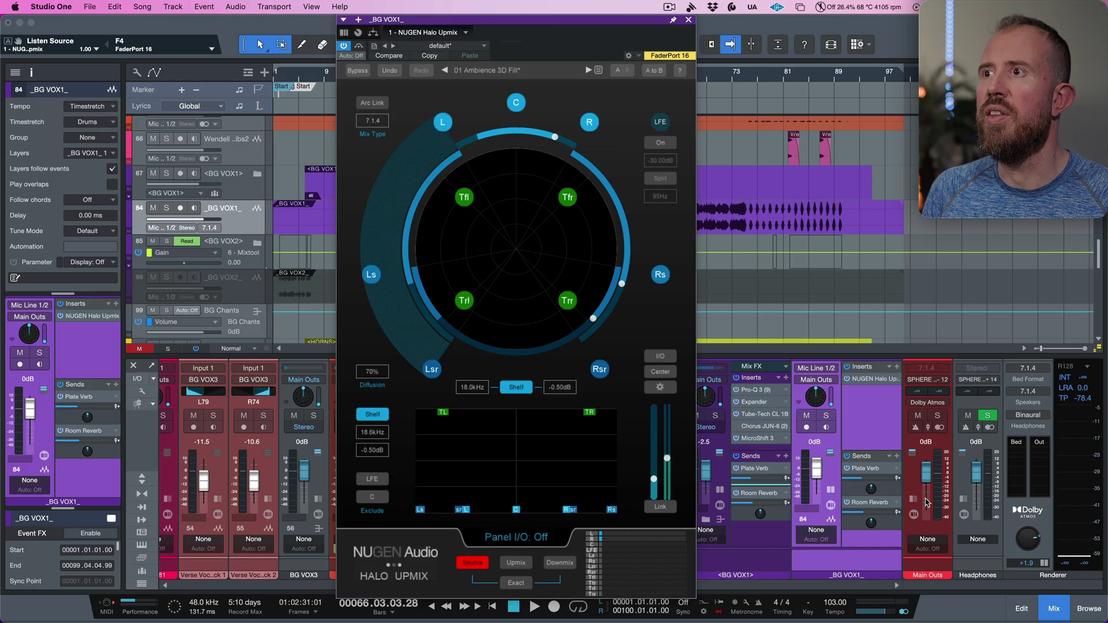
Open the Main Outs Level Meter and move the Halo Upmix window left
click(915, 501)
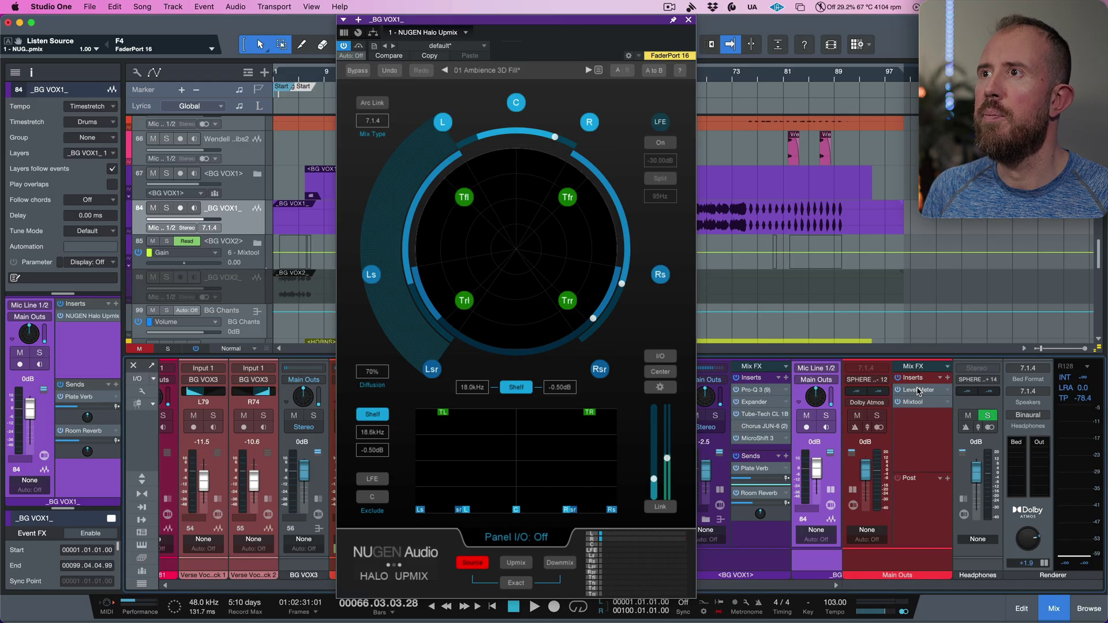
click(917, 390)
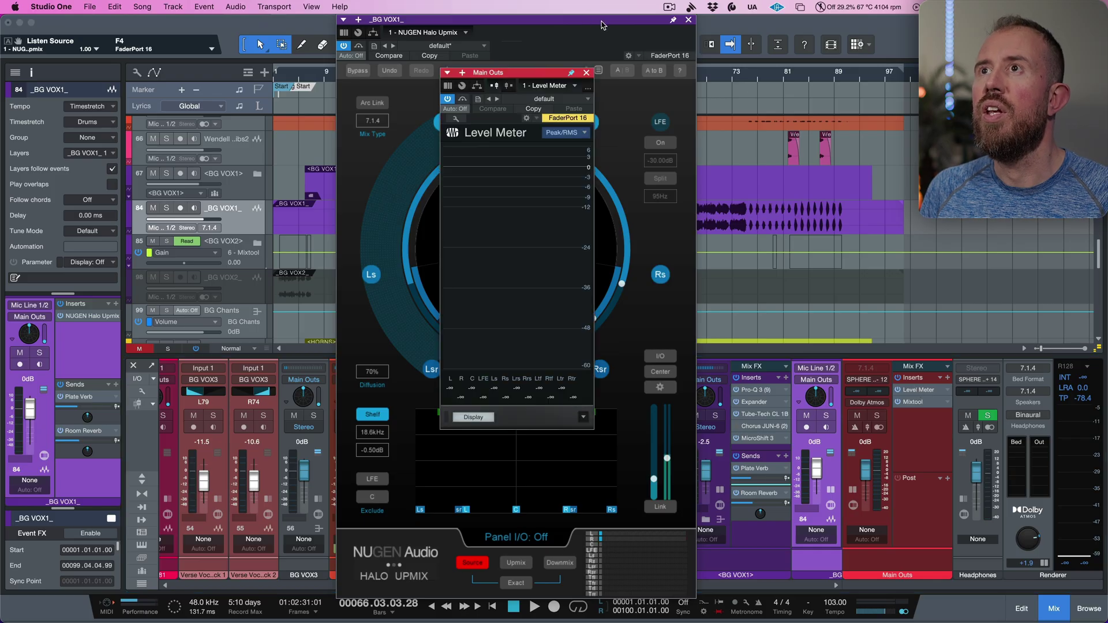
drag(569, 23, 309, 6)
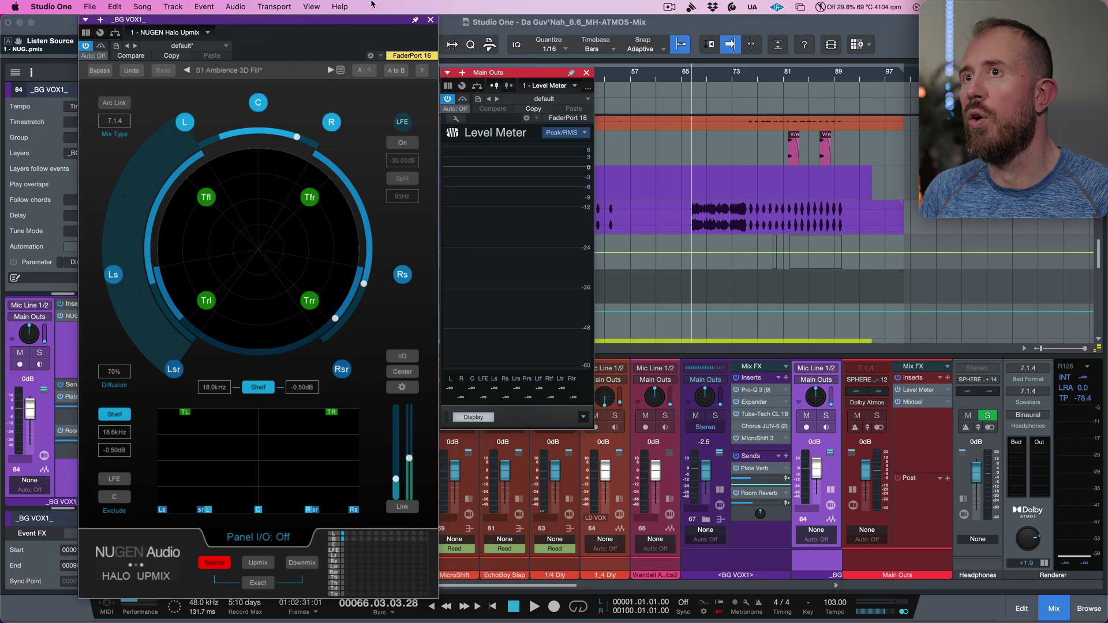
Play back BG VOX1, switching between Halo's Source and Upmix signals
key(space)
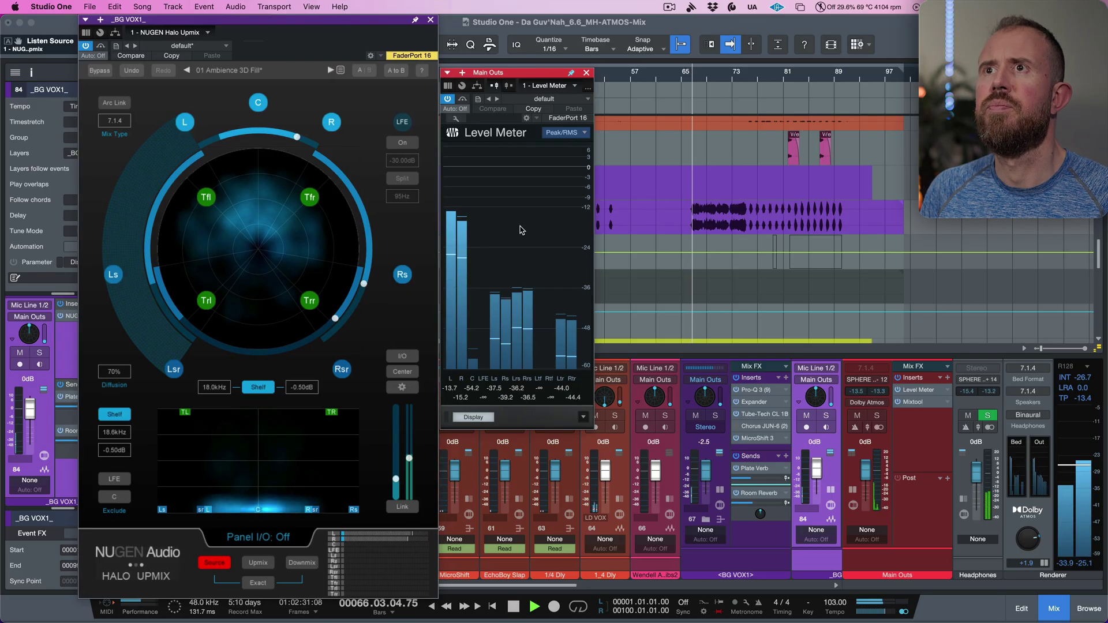
key(space)
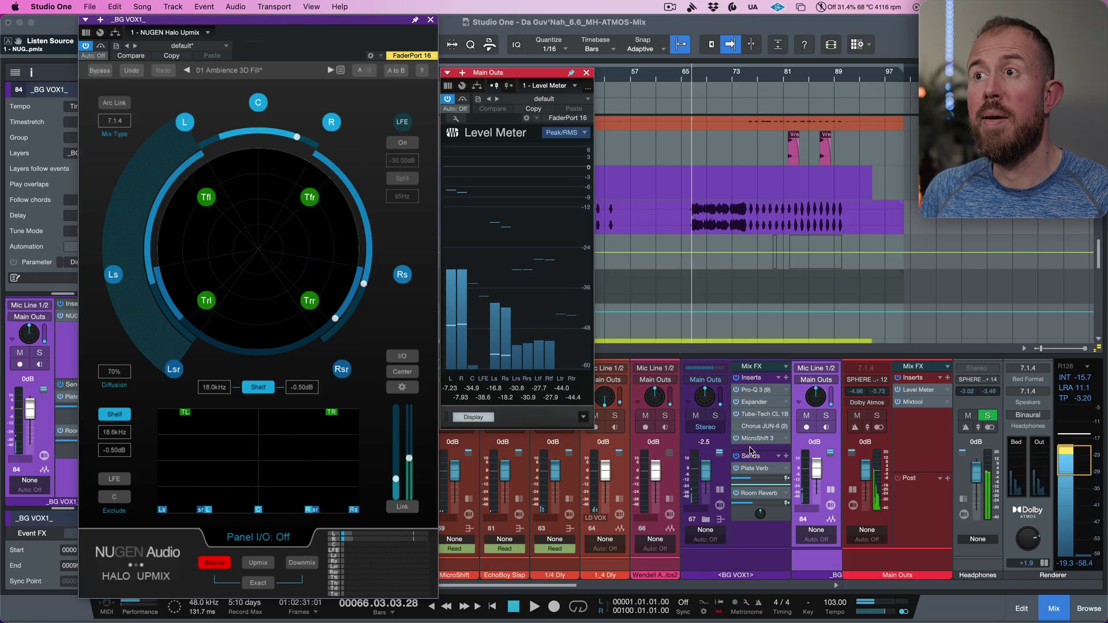
key(space)
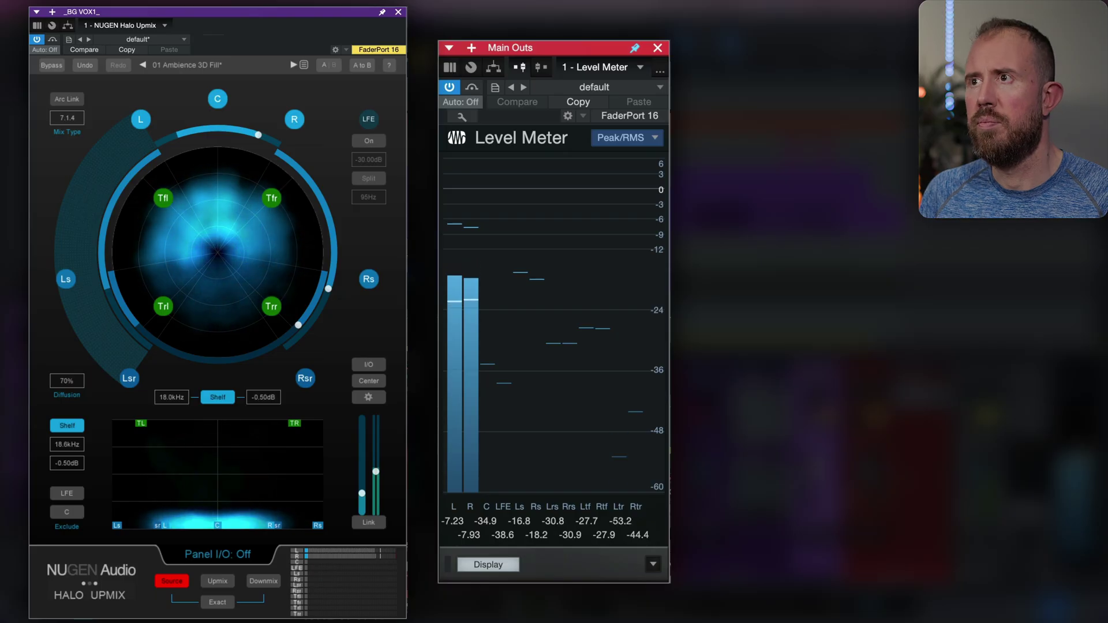
key(space)
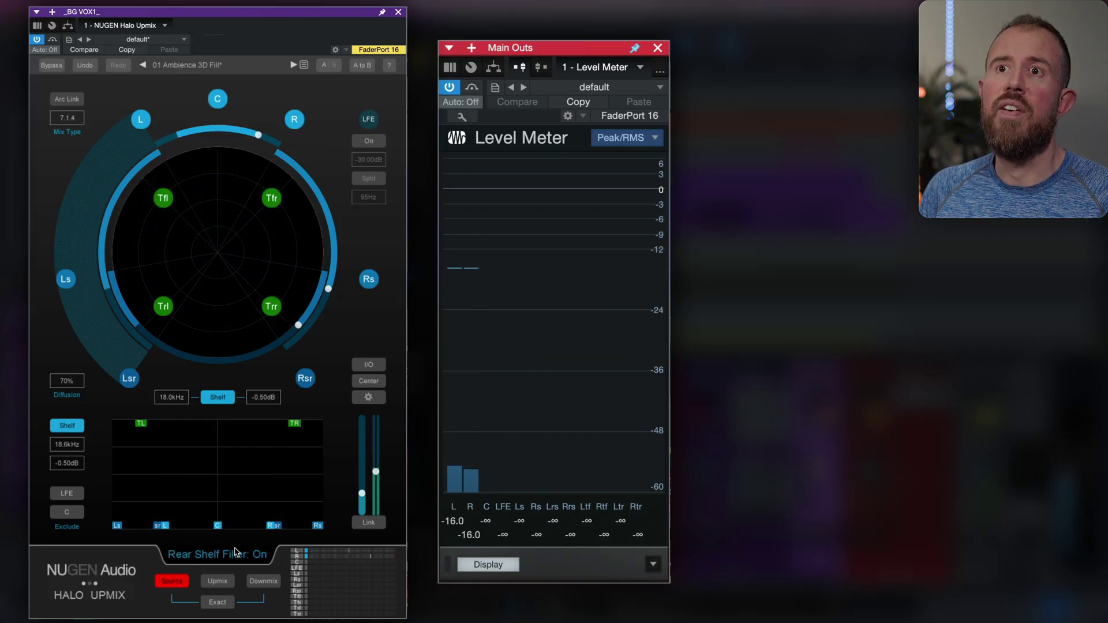
click(219, 583)
key(space)
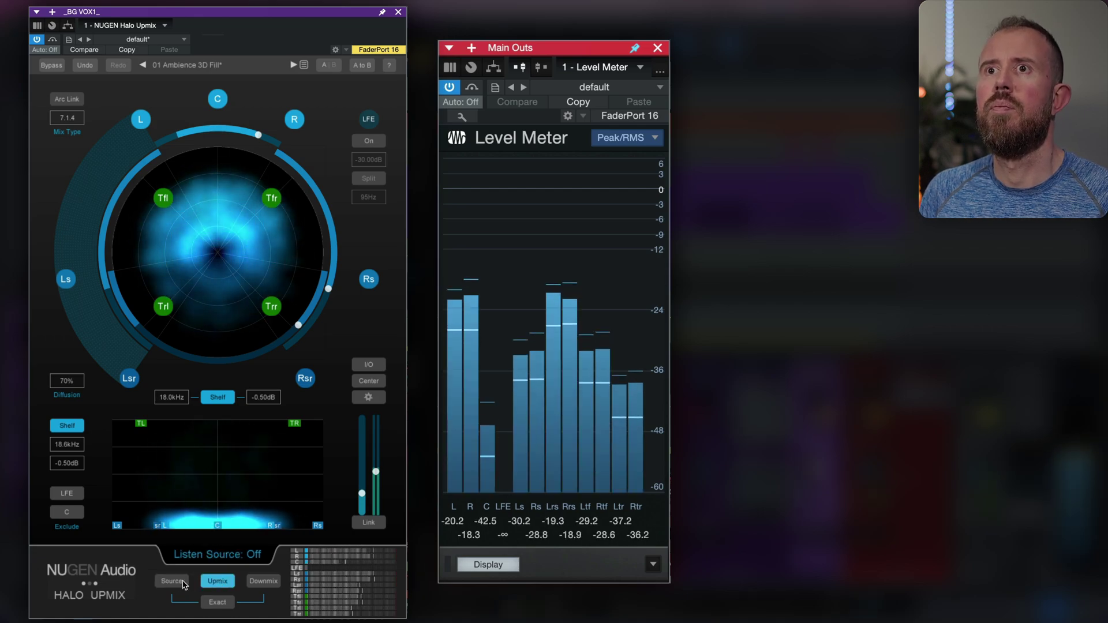
click(219, 582)
click(219, 584)
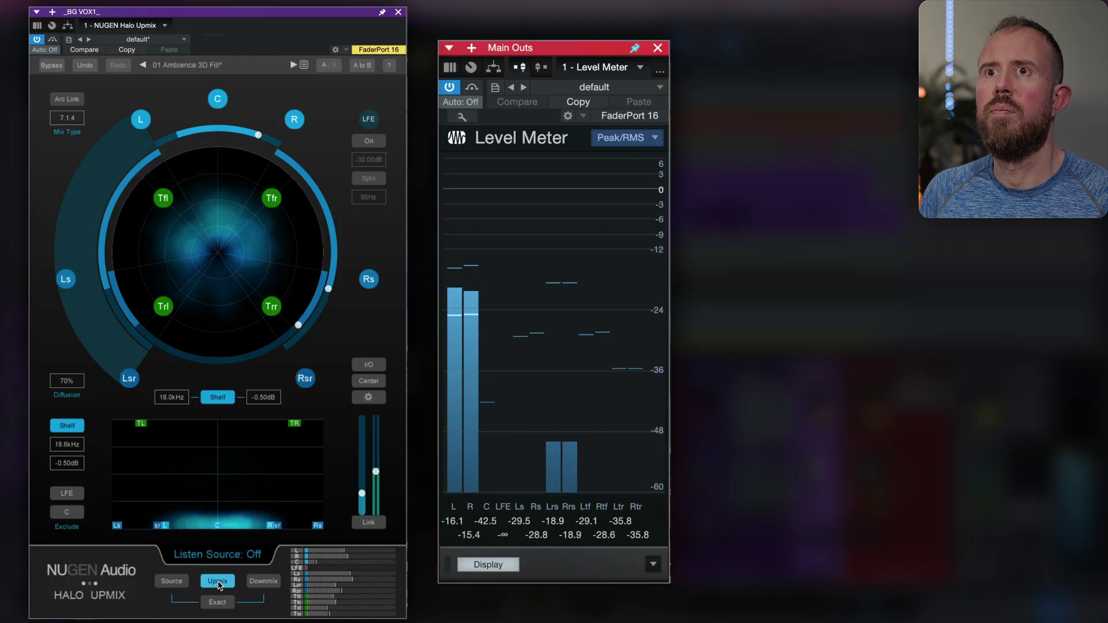
key(space)
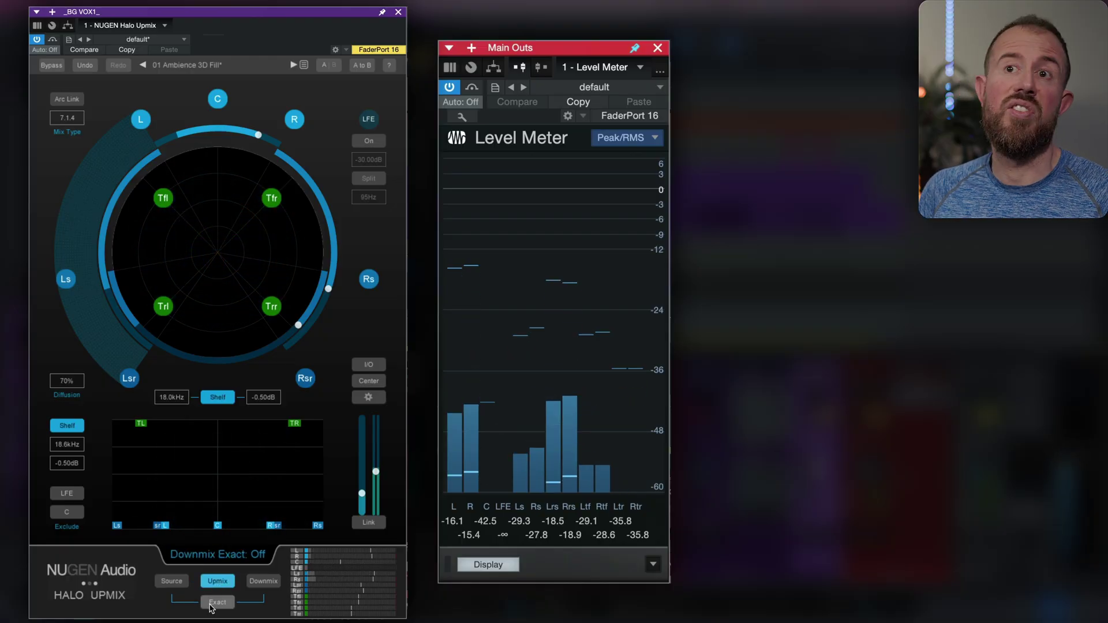
Enable Exact downmix, compare Source and Upmix again, and stop with Upmix active
click(223, 605)
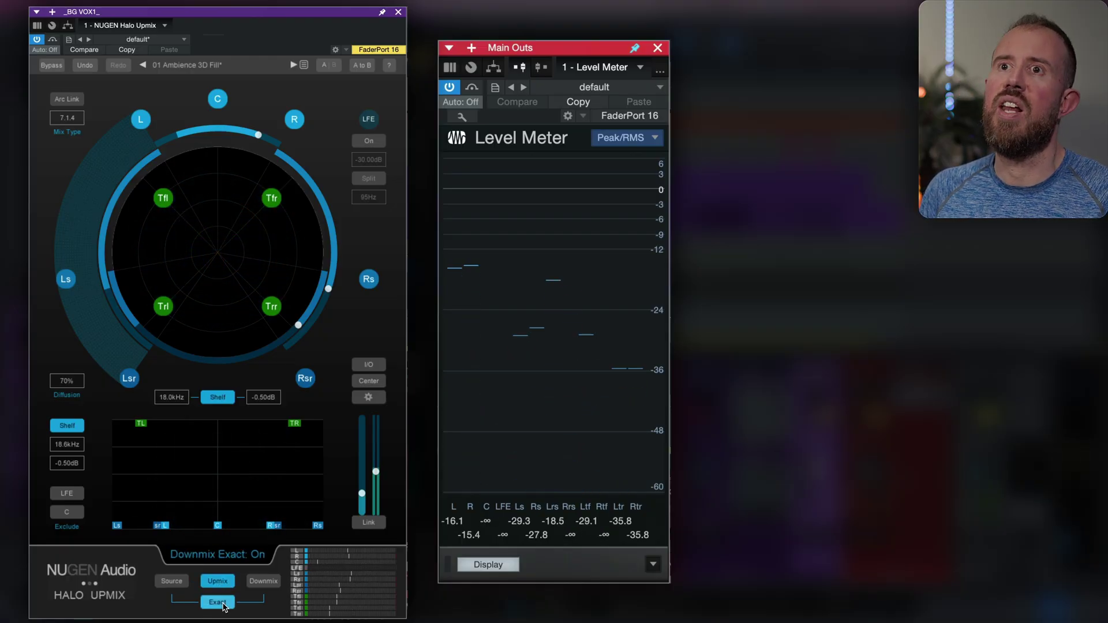
click(171, 583)
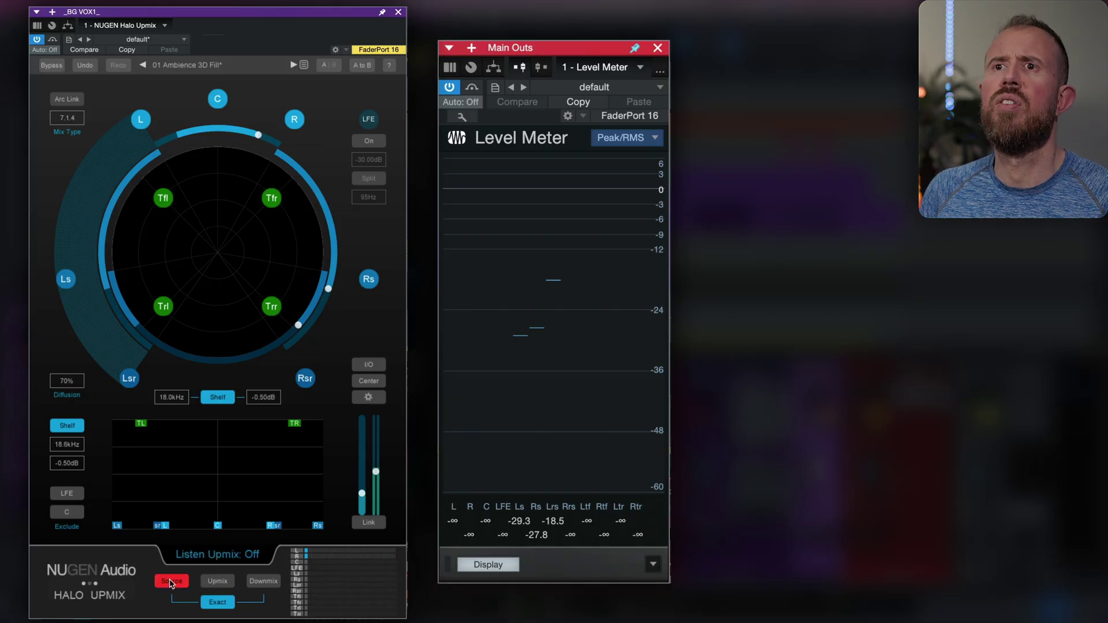
key(space)
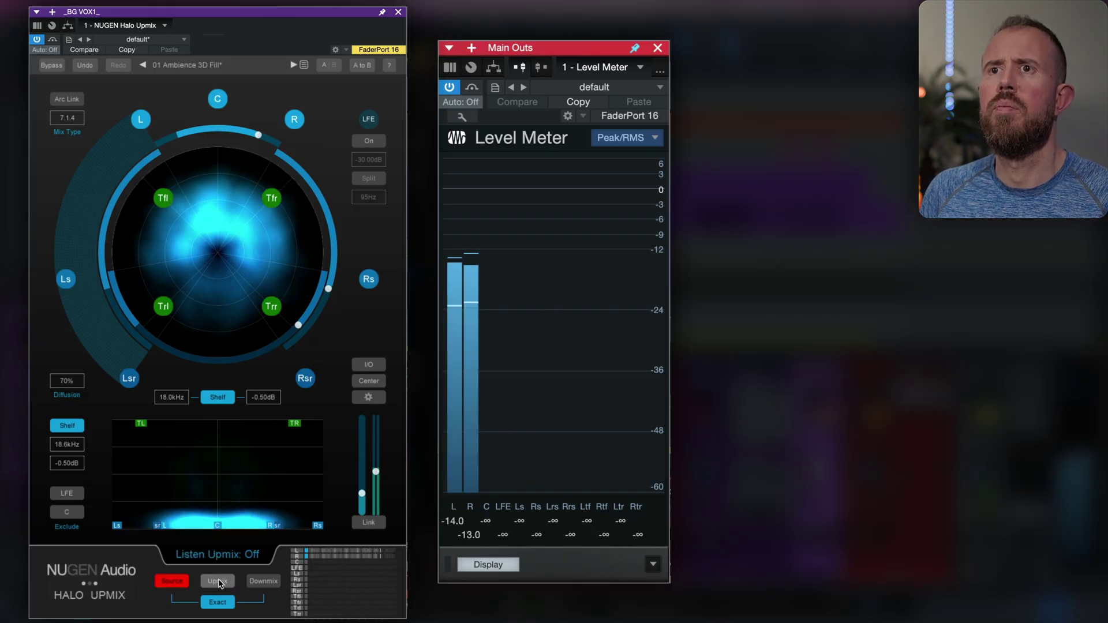
click(218, 582)
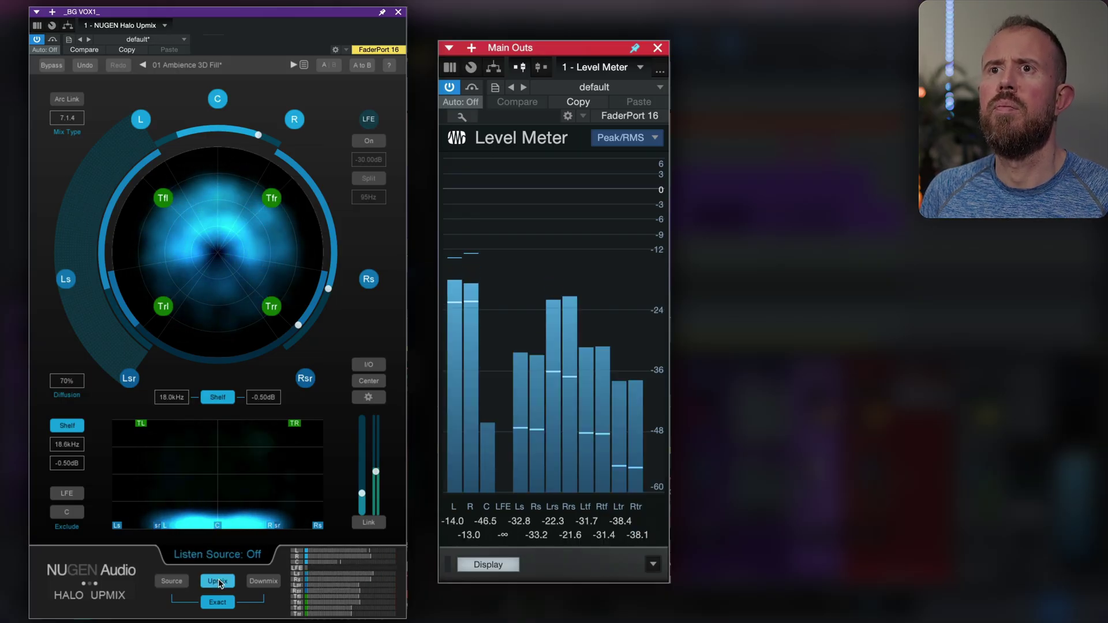
click(171, 581)
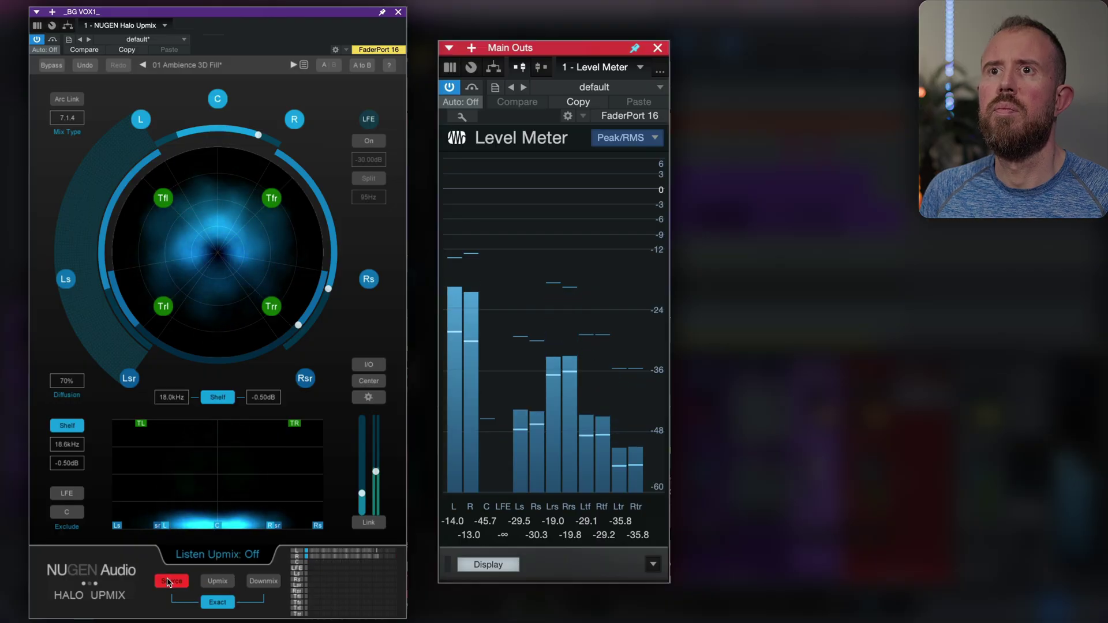
click(228, 582)
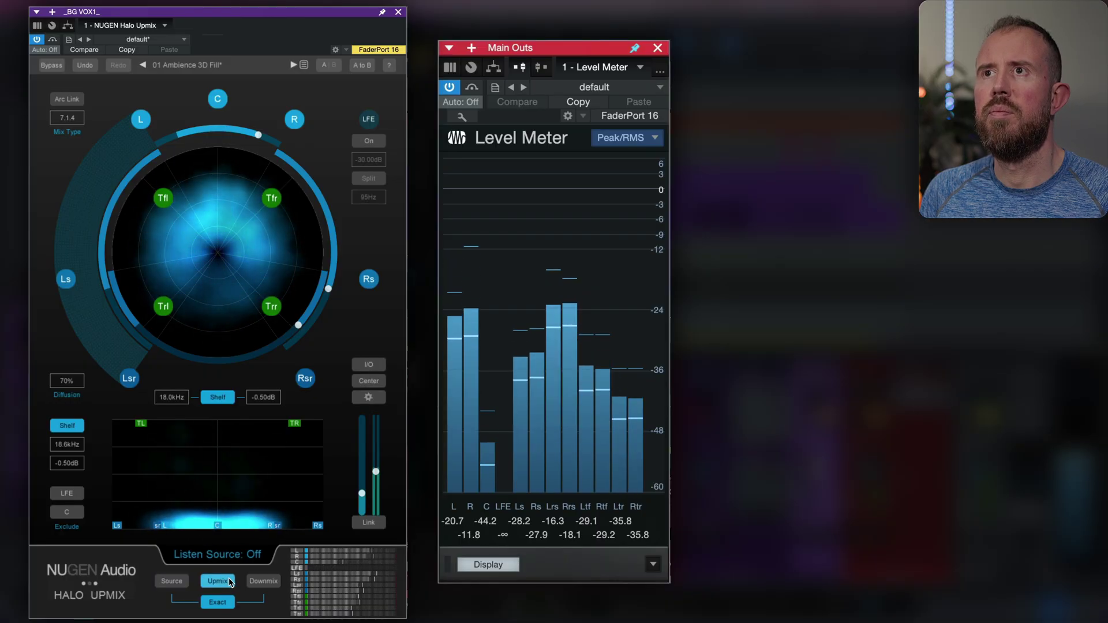
key(space)
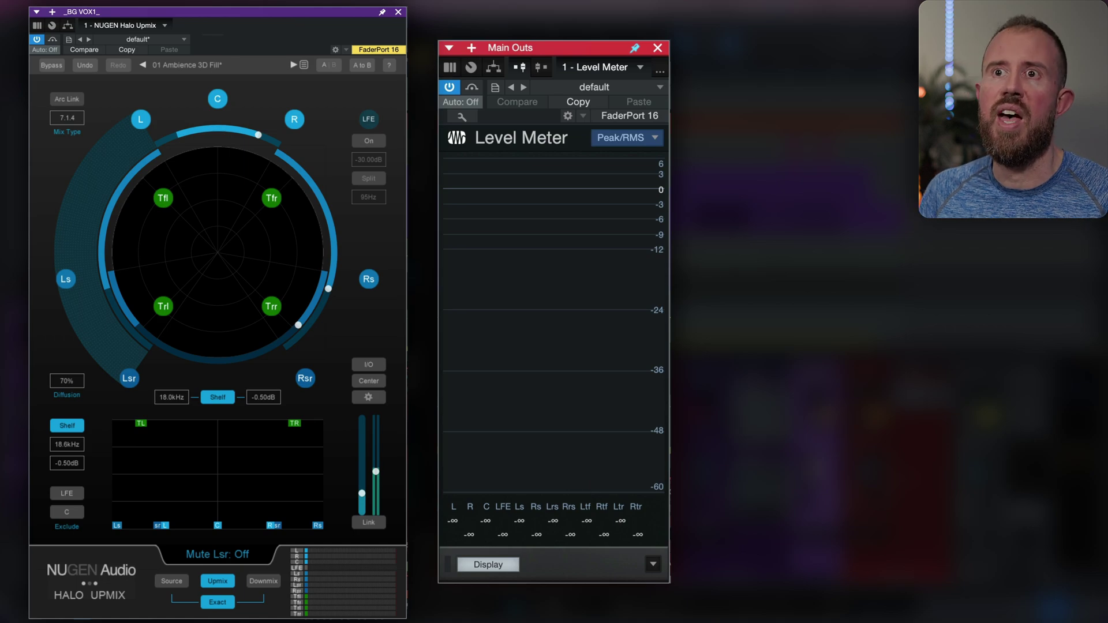
key(space)
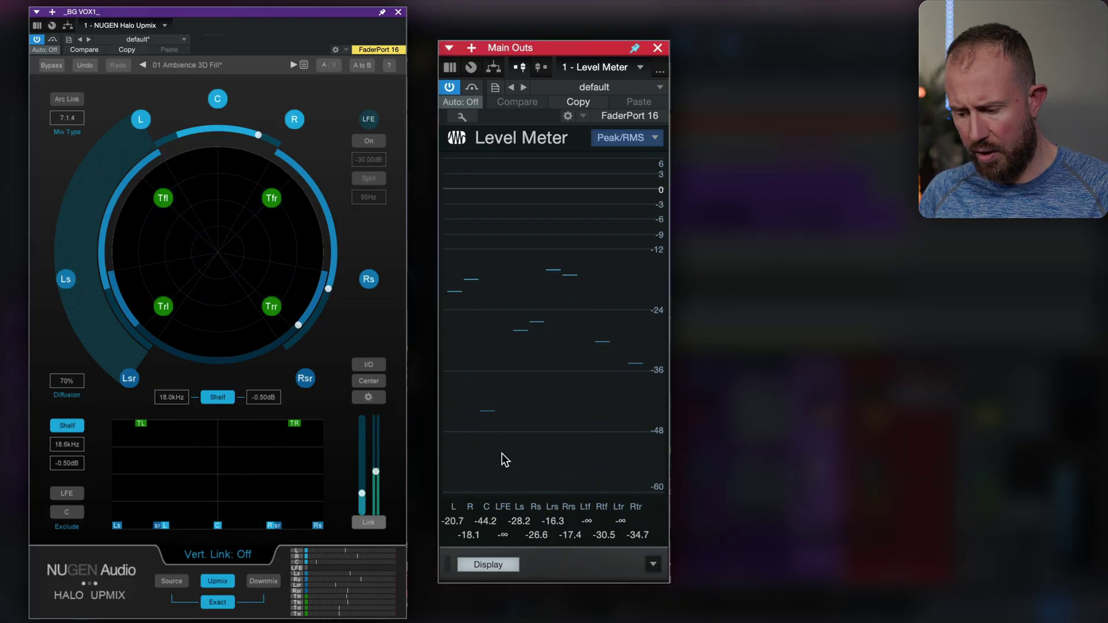
key(space)
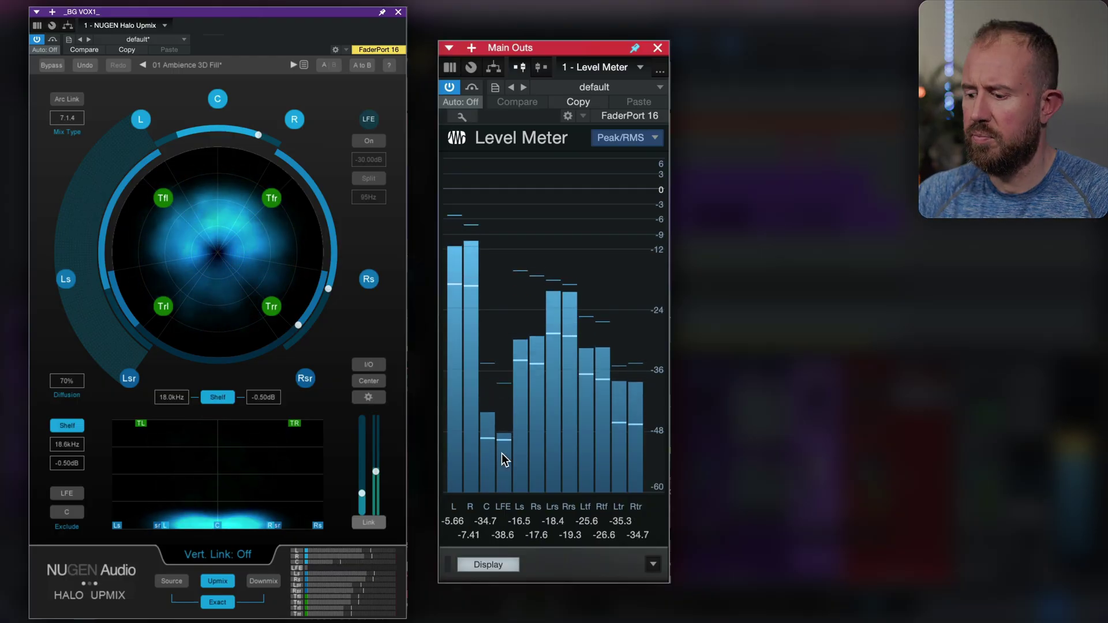
key(space)
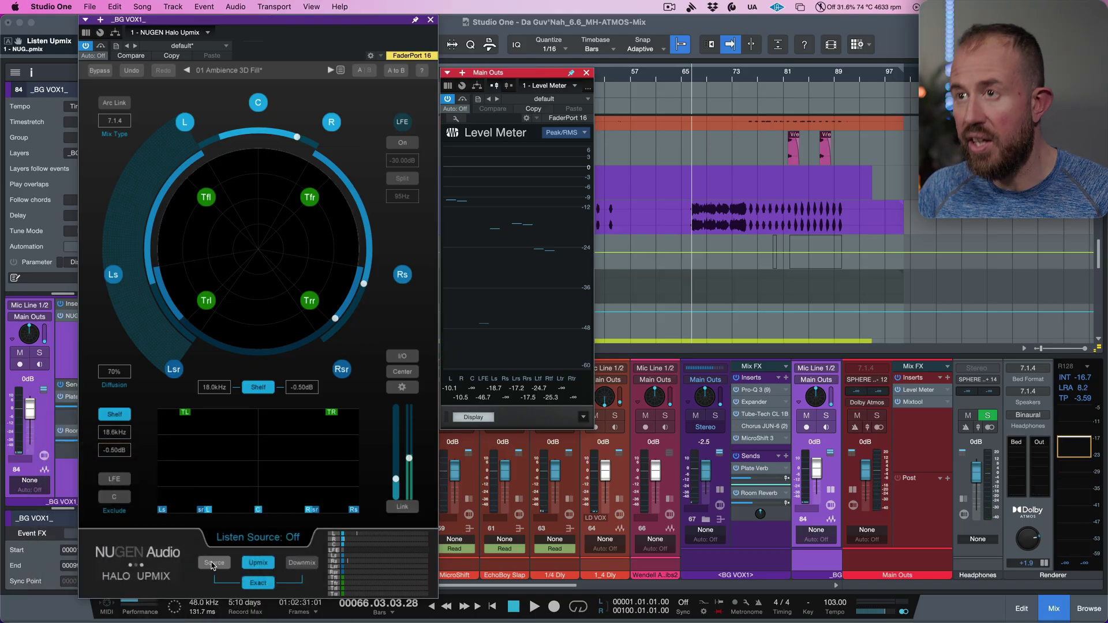
Solo _BG, then toggle Halo's Exact downmix on and off during playback, leaving it off
click(828, 417)
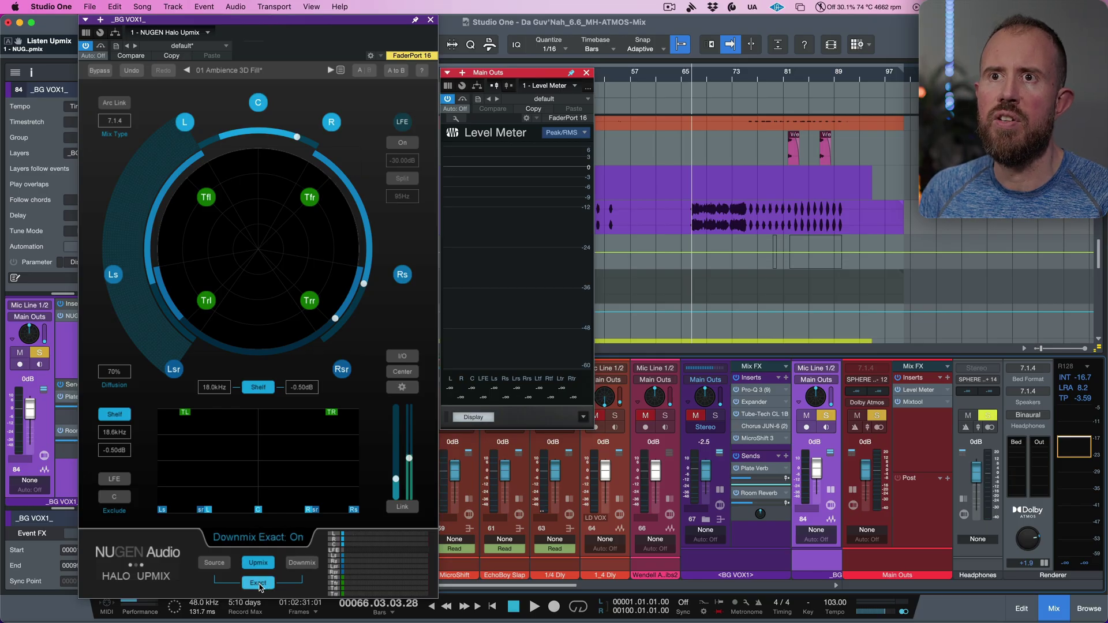
click(264, 585)
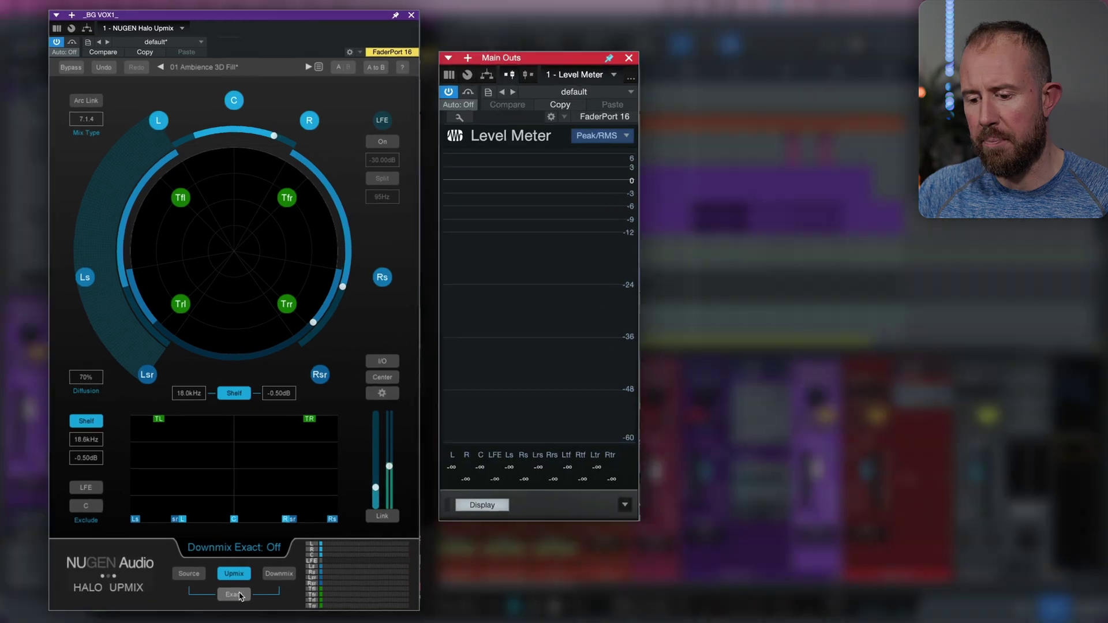
key(space)
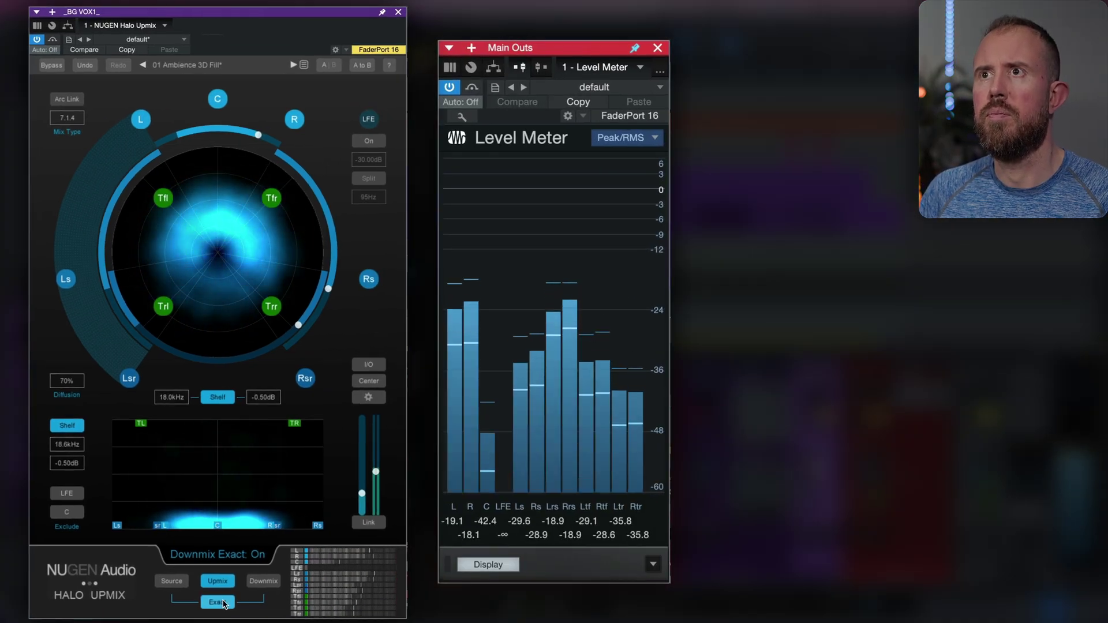
click(220, 603)
click(219, 603)
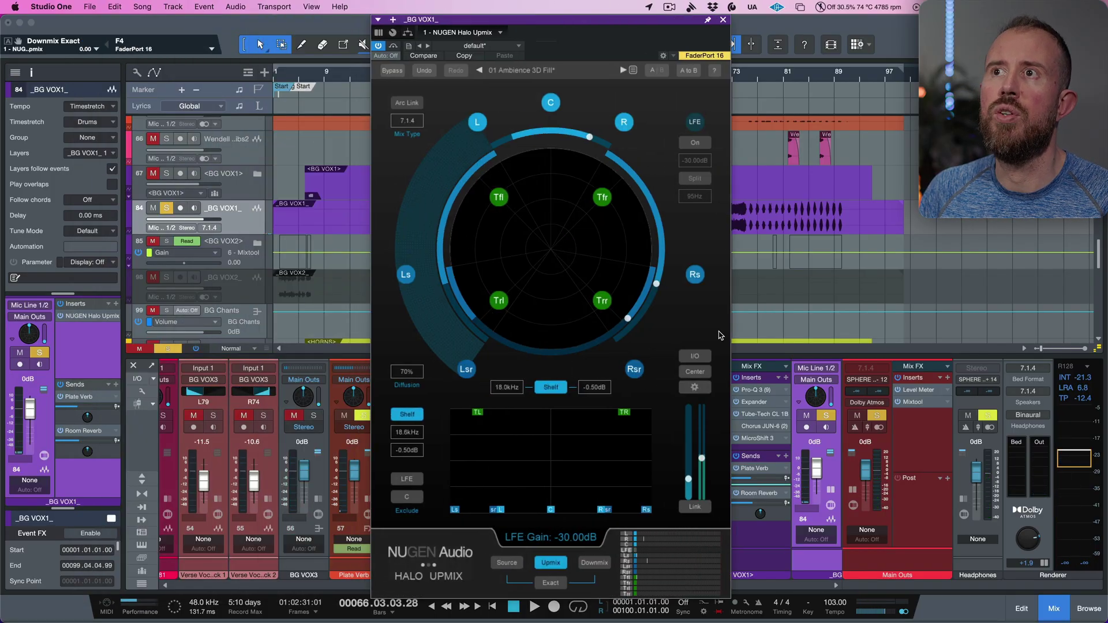
Drag Halo's front arc to 100% divergence and play back to check the Main Outs meter
click(698, 356)
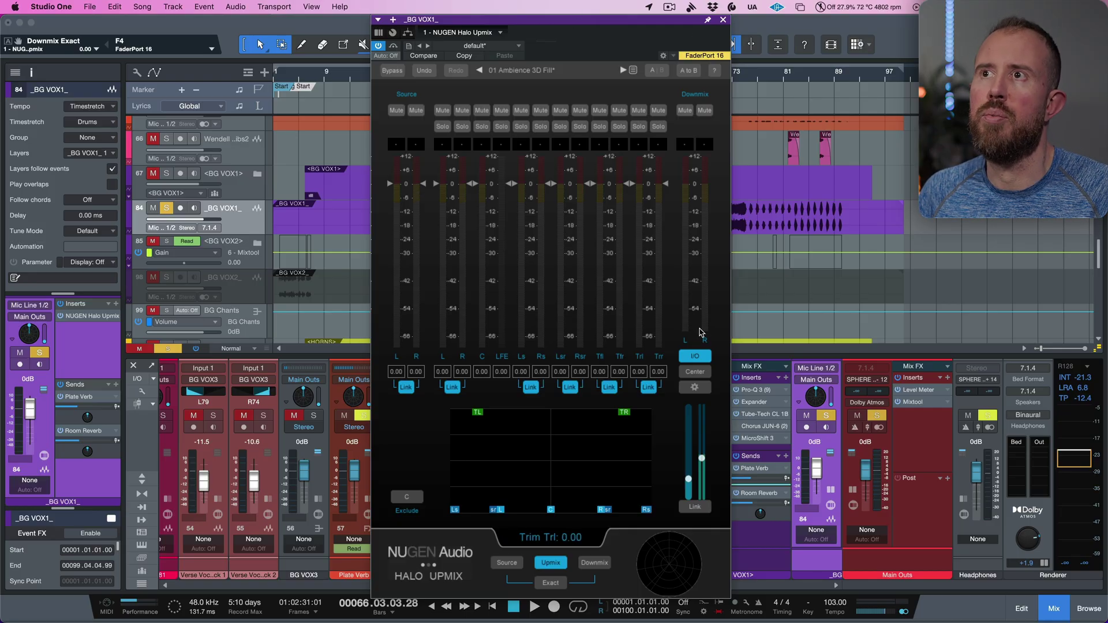
click(698, 356)
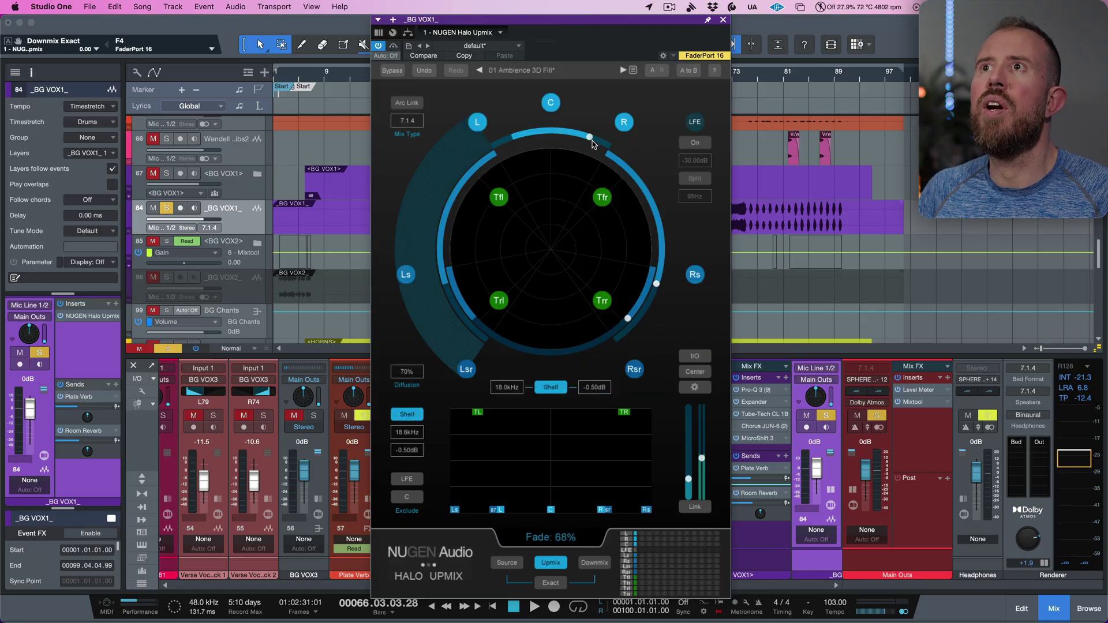
drag(592, 144, 646, 144)
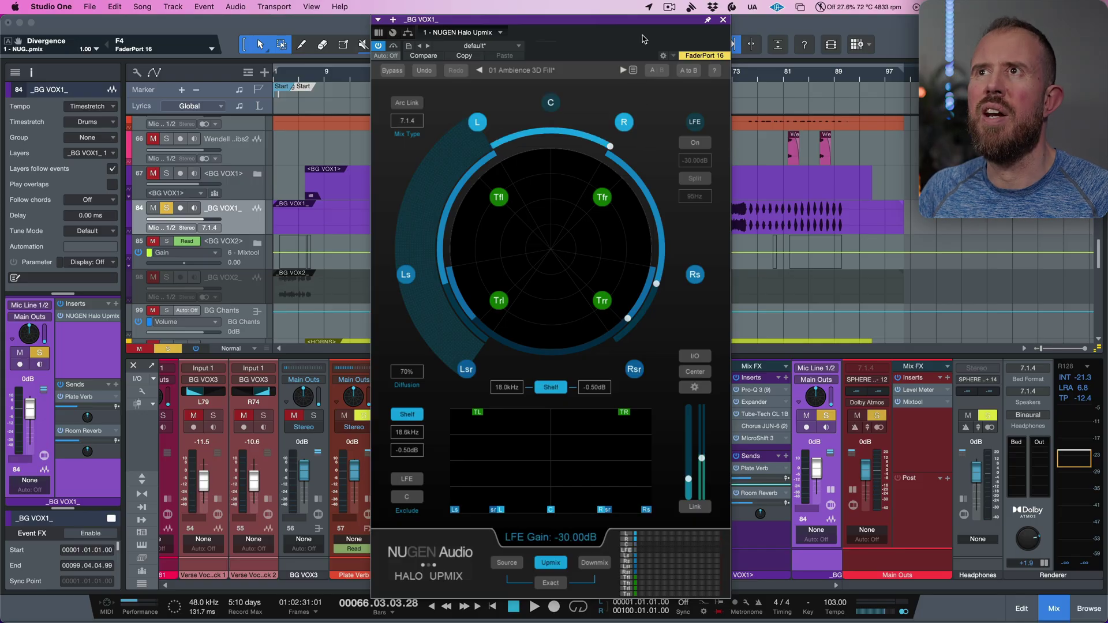
drag(639, 27, 349, 23)
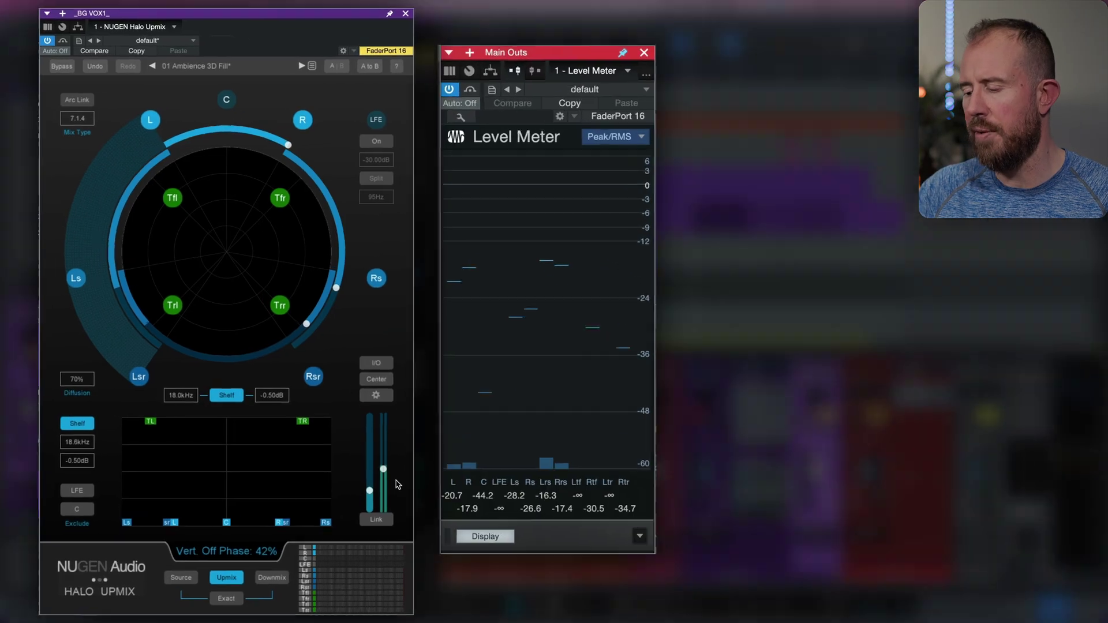
key(space)
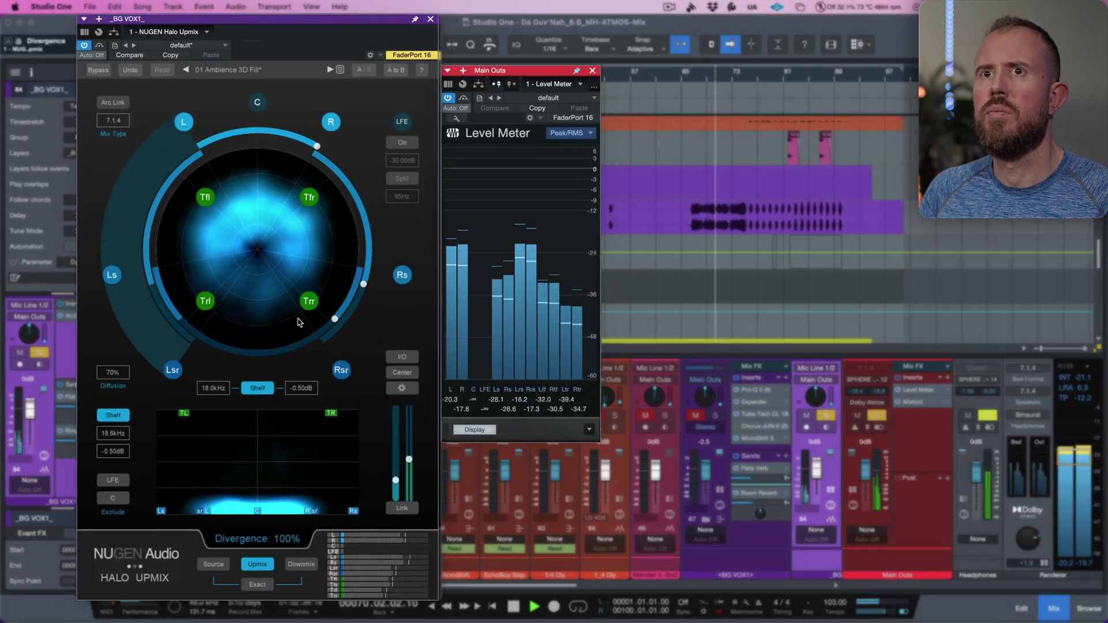
key(space)
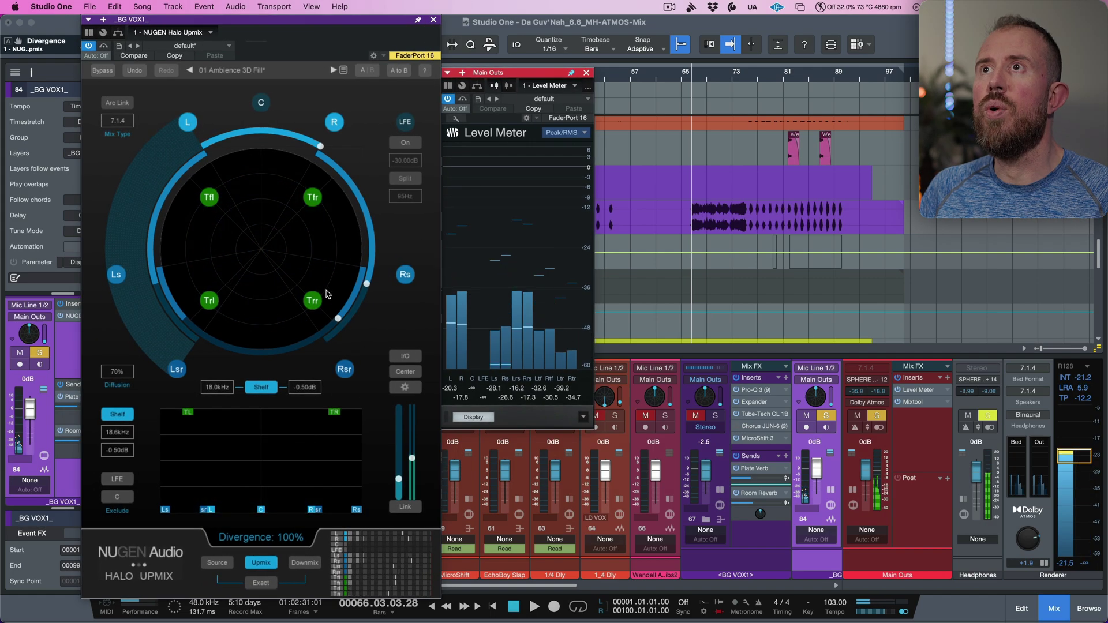
Close Halo and the level meter, enable the disabled _BG VOX2_ track, and play it
click(434, 20)
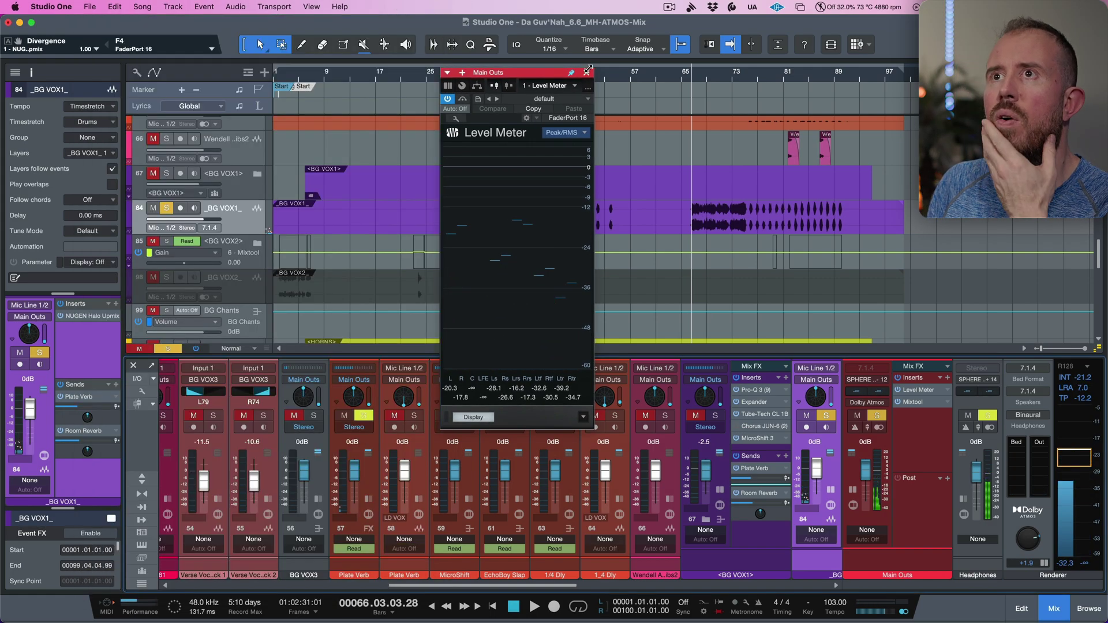
click(586, 72)
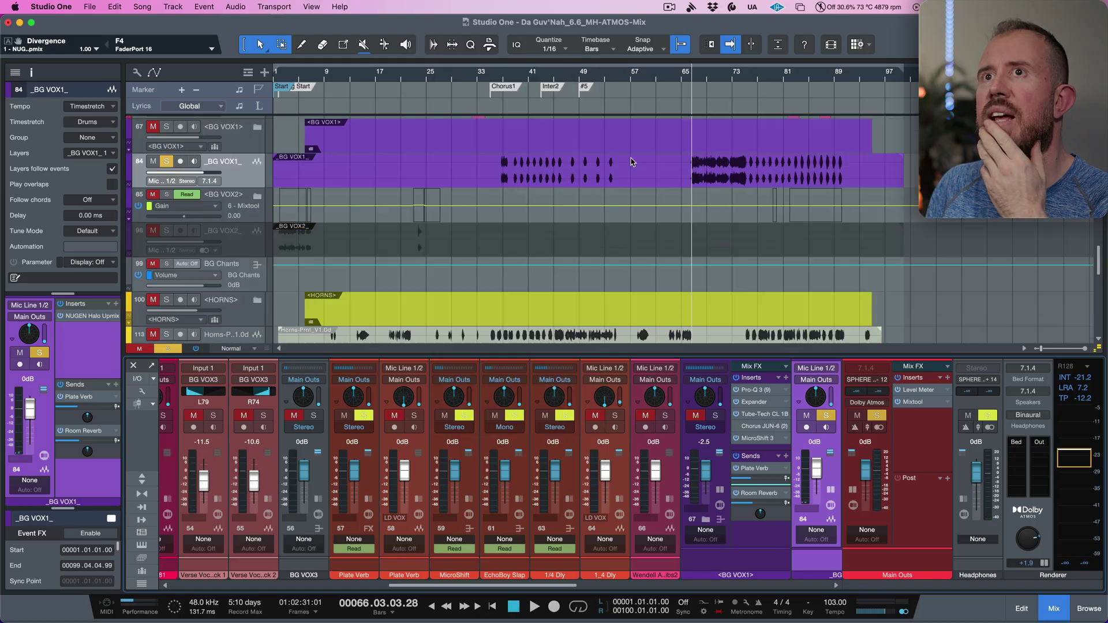
click(241, 247)
right_click(241, 247)
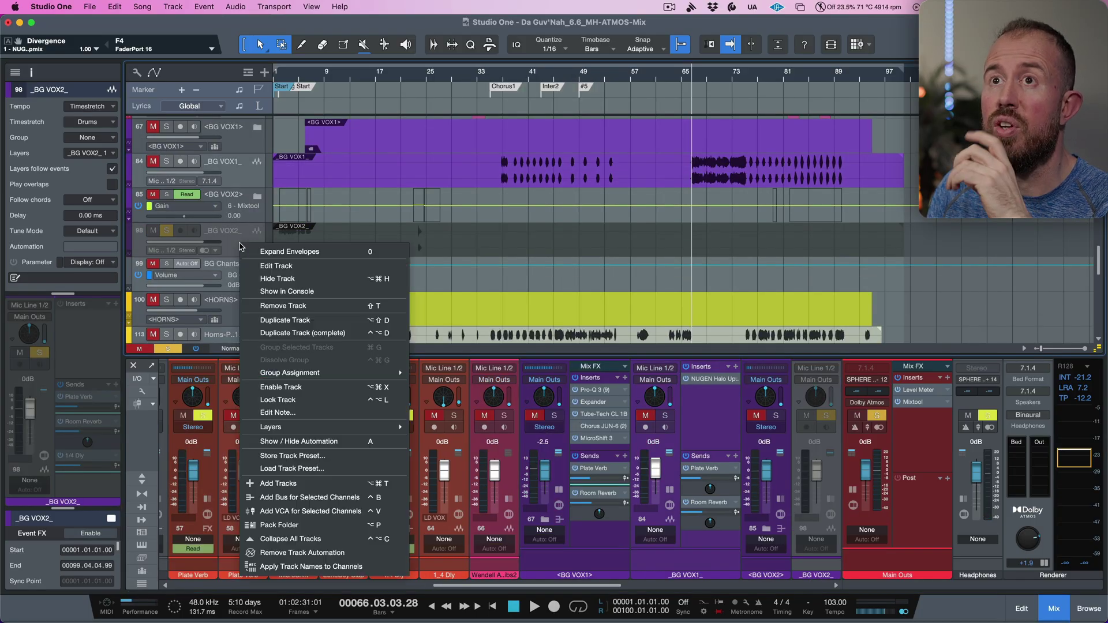
click(281, 387)
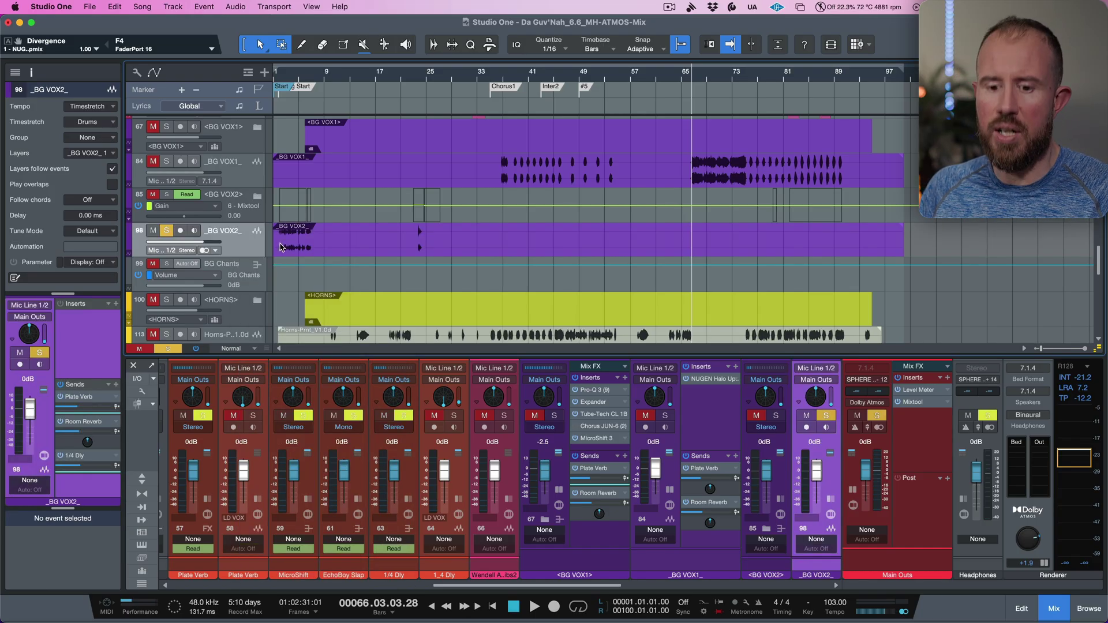
key(space)
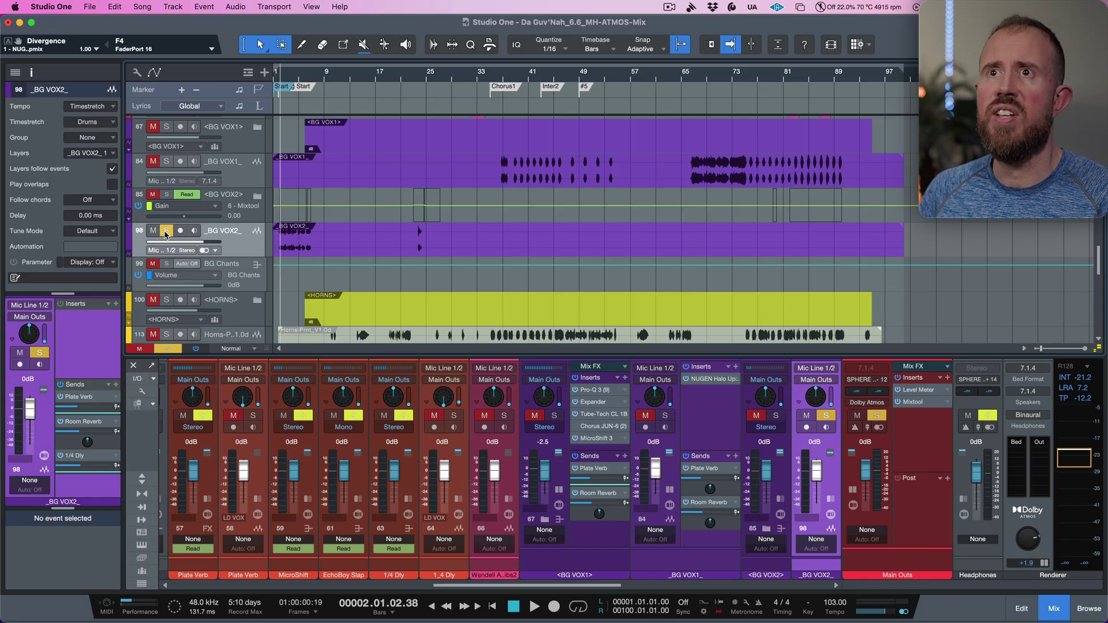
key(space)
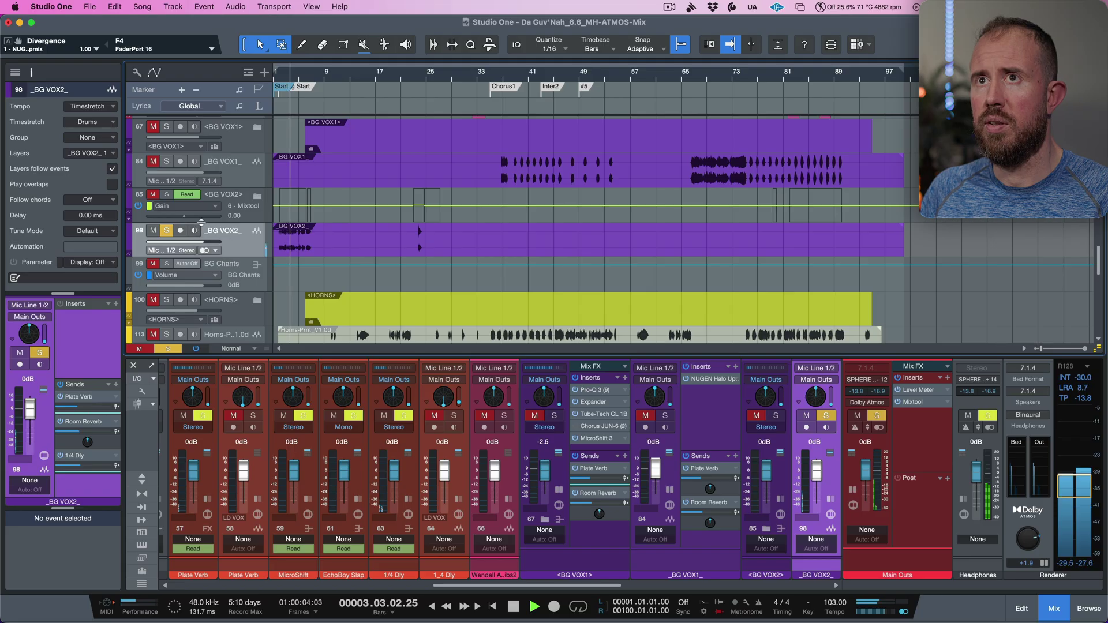
key(space)
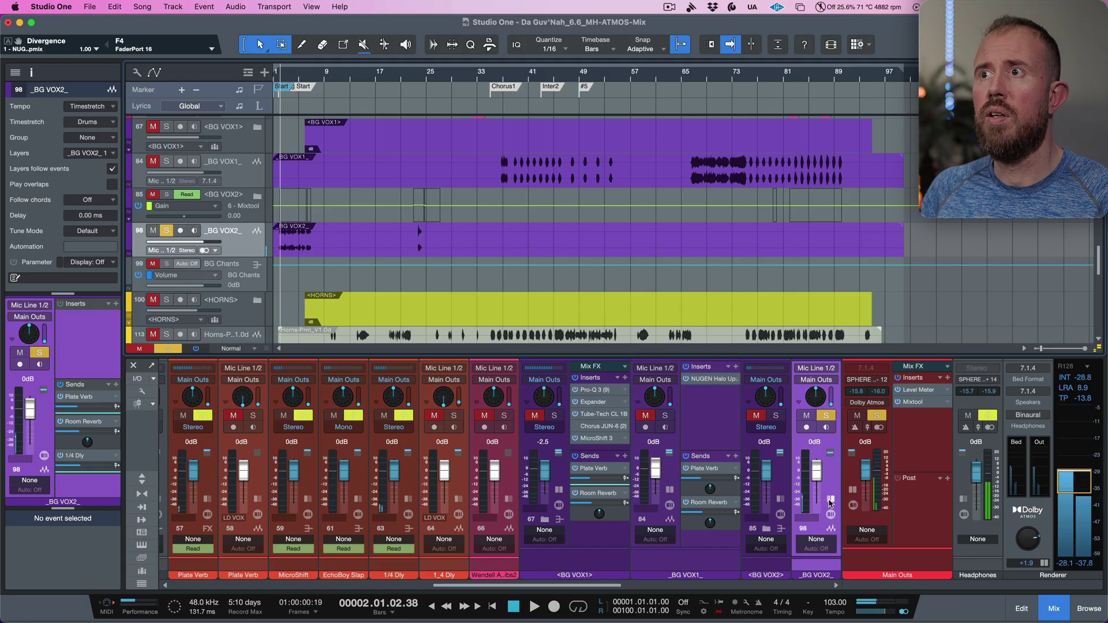
Resize _BG VOX2_'s inserts and sends area, audition it, and open its Surround Panner
click(830, 500)
drag(816, 451, 816, 416)
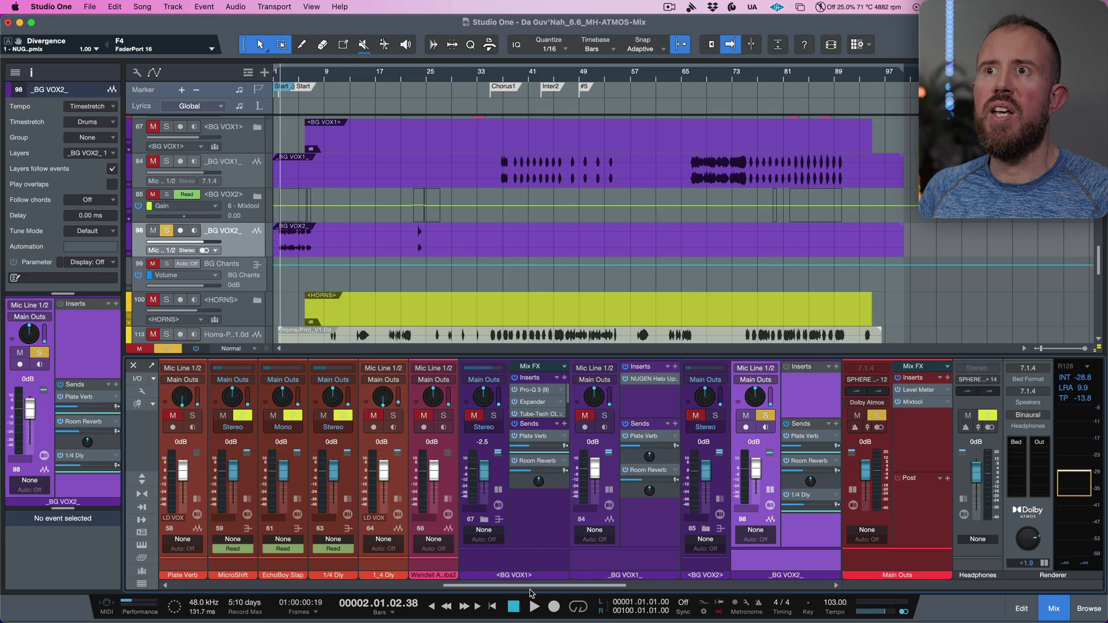
drag(532, 585, 483, 585)
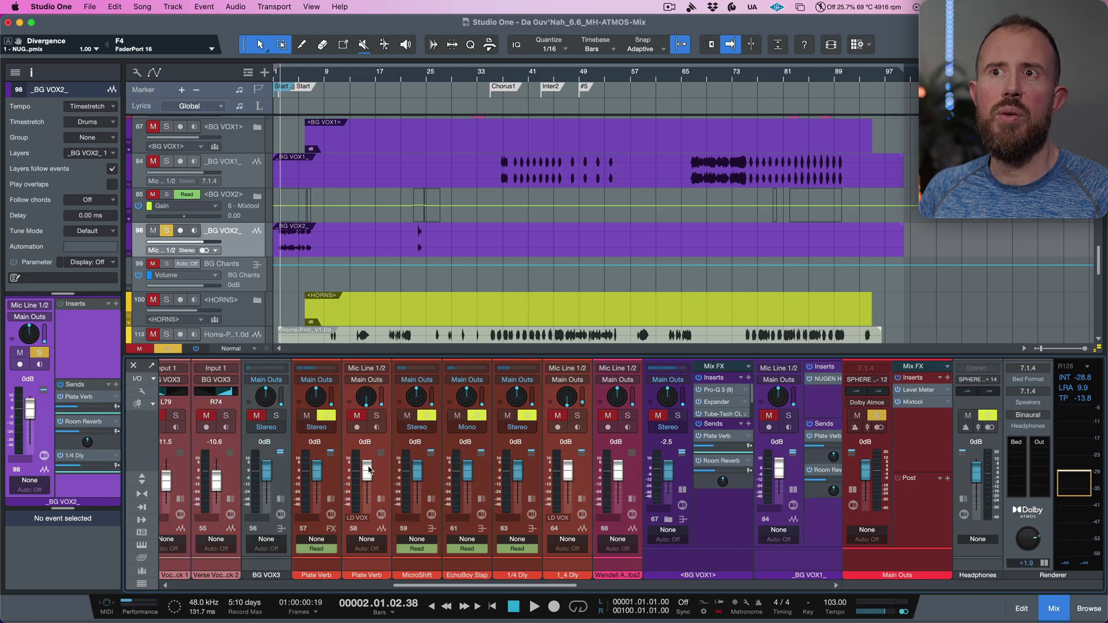
key(space)
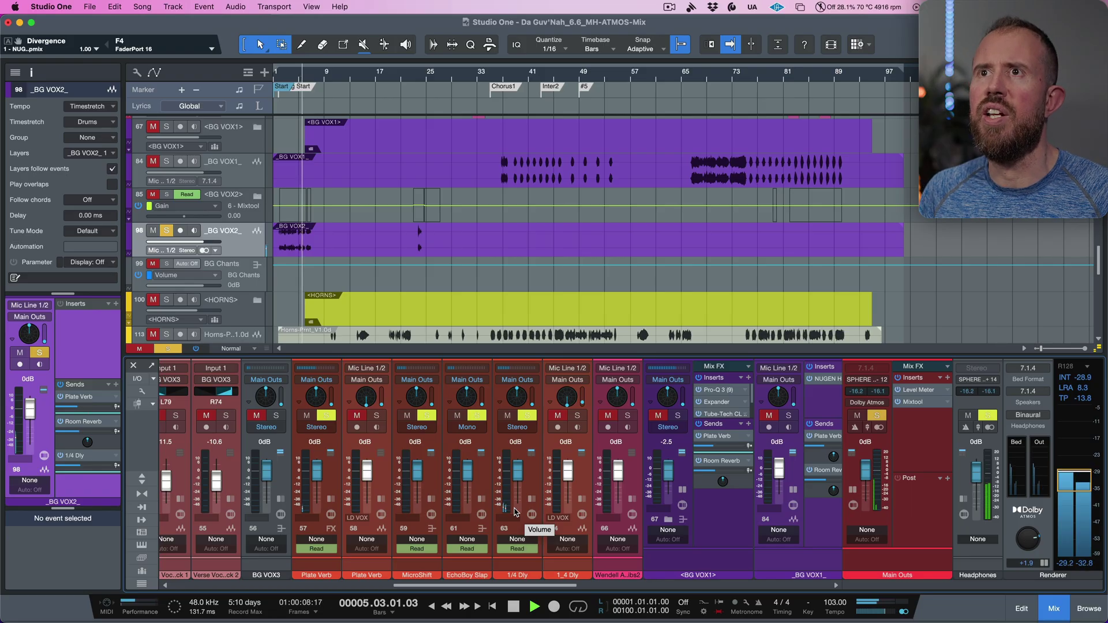
key(space)
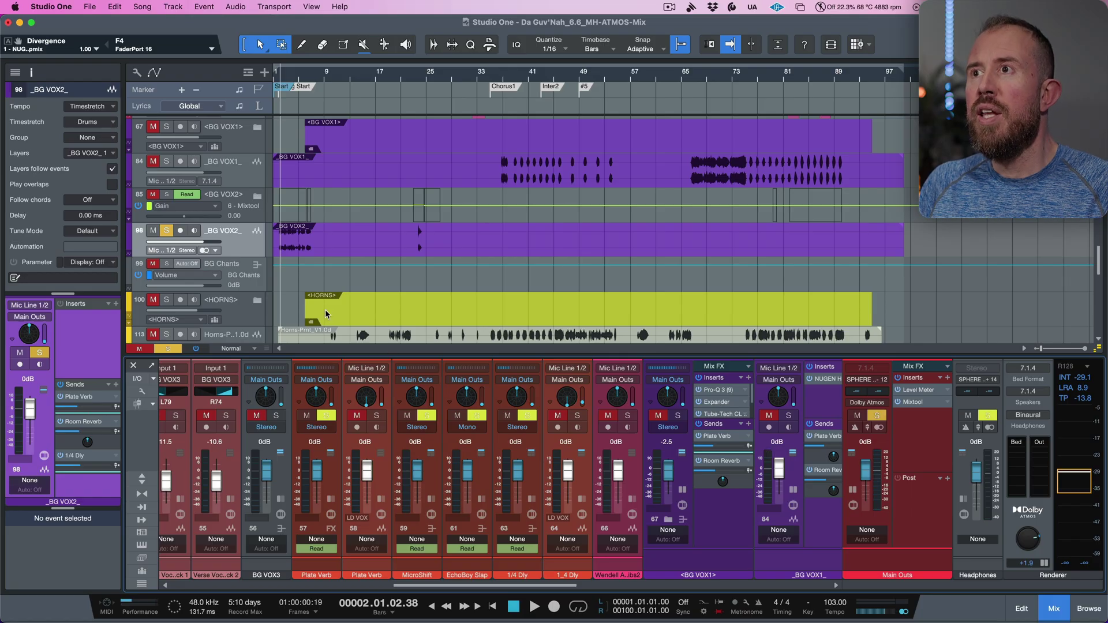
click(29, 343)
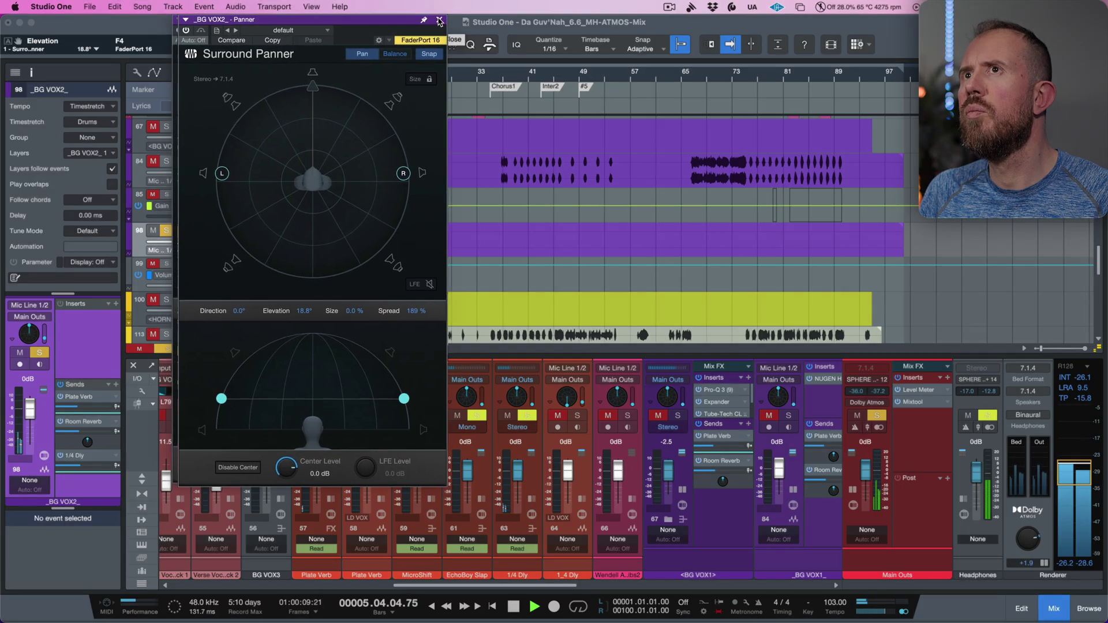
Close the _BG VOX2_ Surround Panner, keeping 18.8° elevation and 189% spread
click(430, 21)
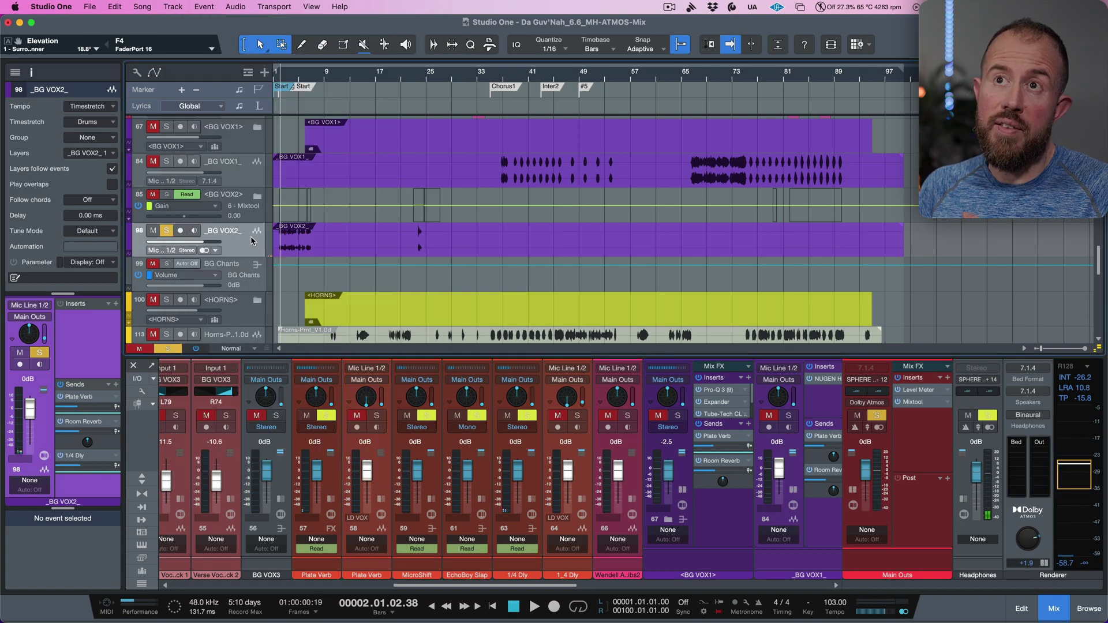
Solo and play the original <BG VOX2>, then switch the solo to upmixed _BG VOX2_
click(166, 195)
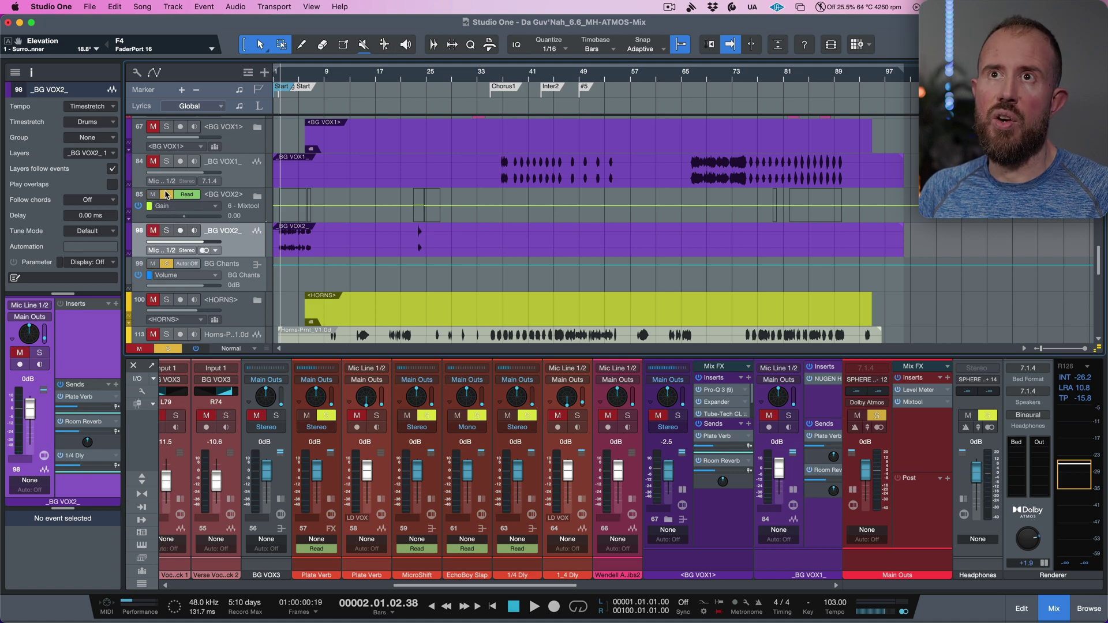
click(255, 215)
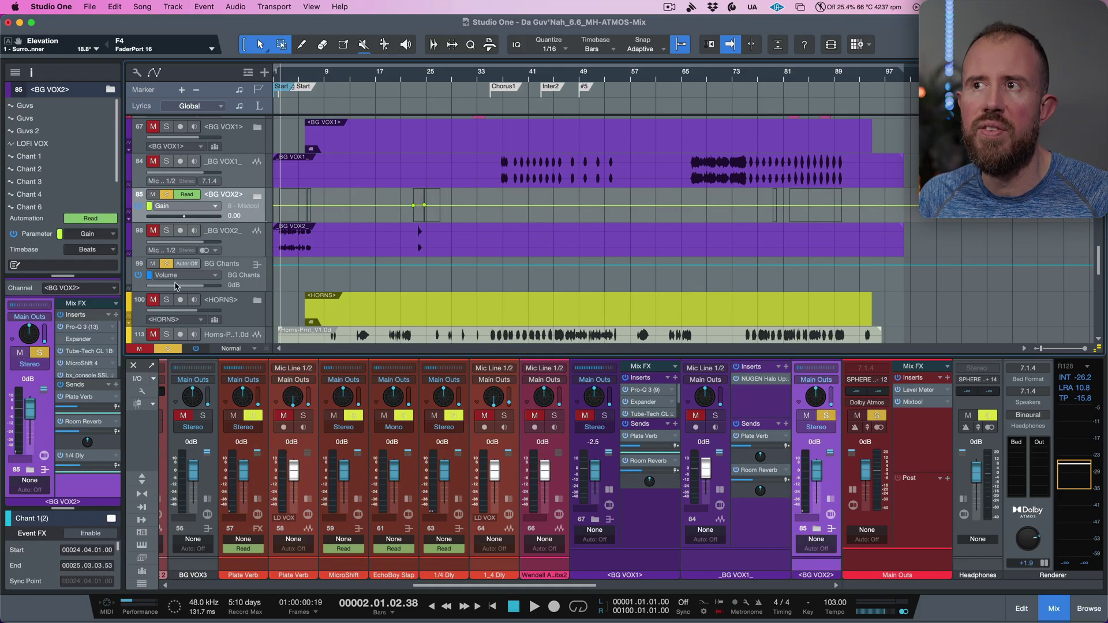
double_click(814, 398)
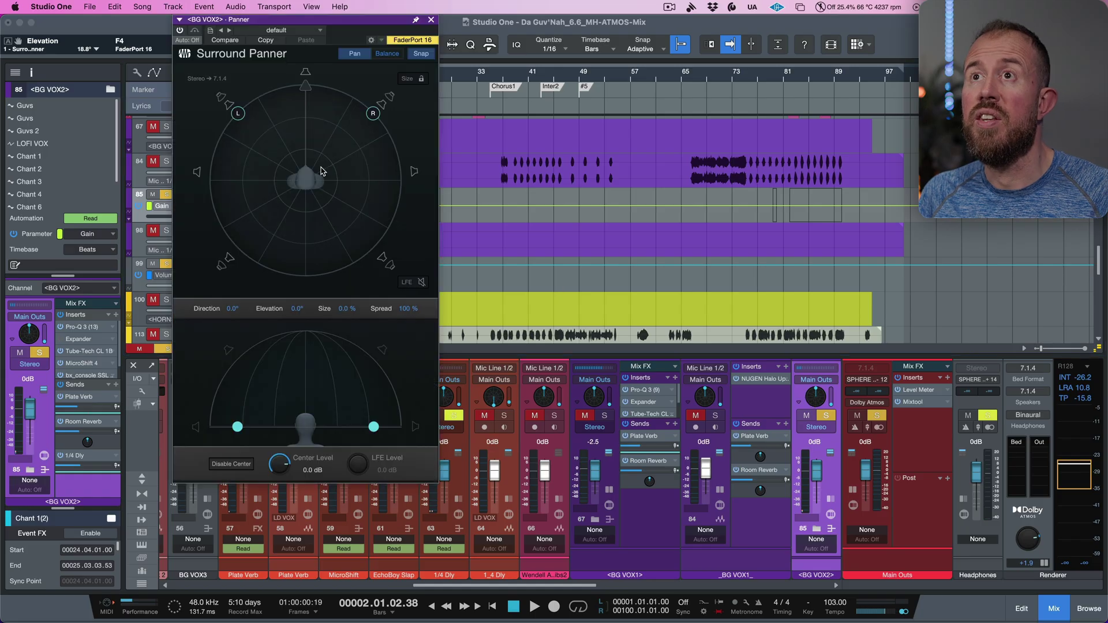
click(431, 20)
key(space)
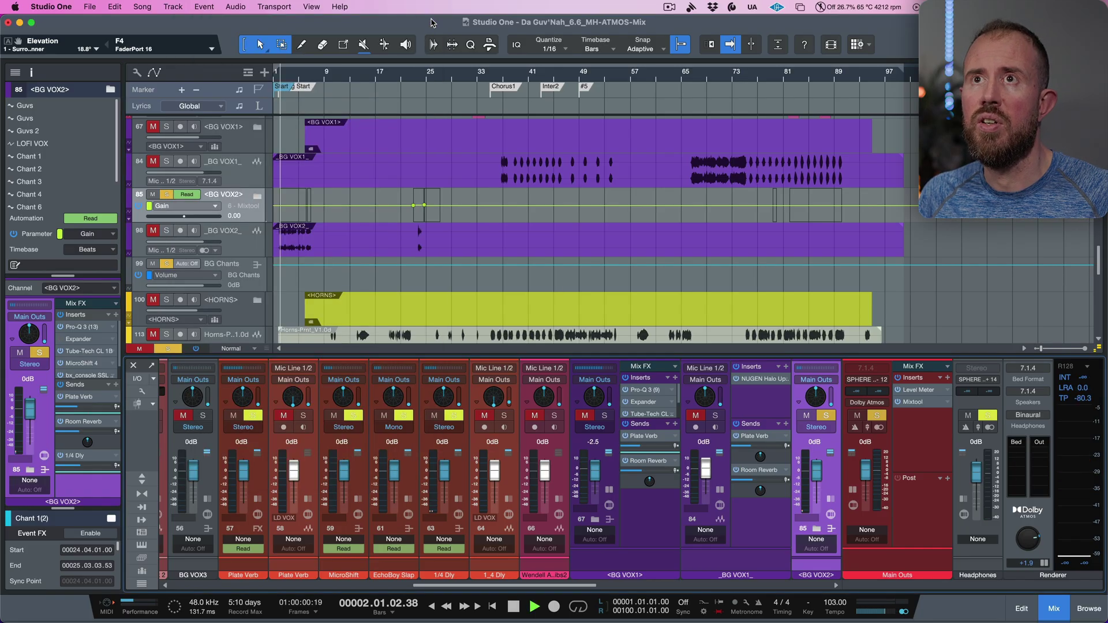
click(167, 231)
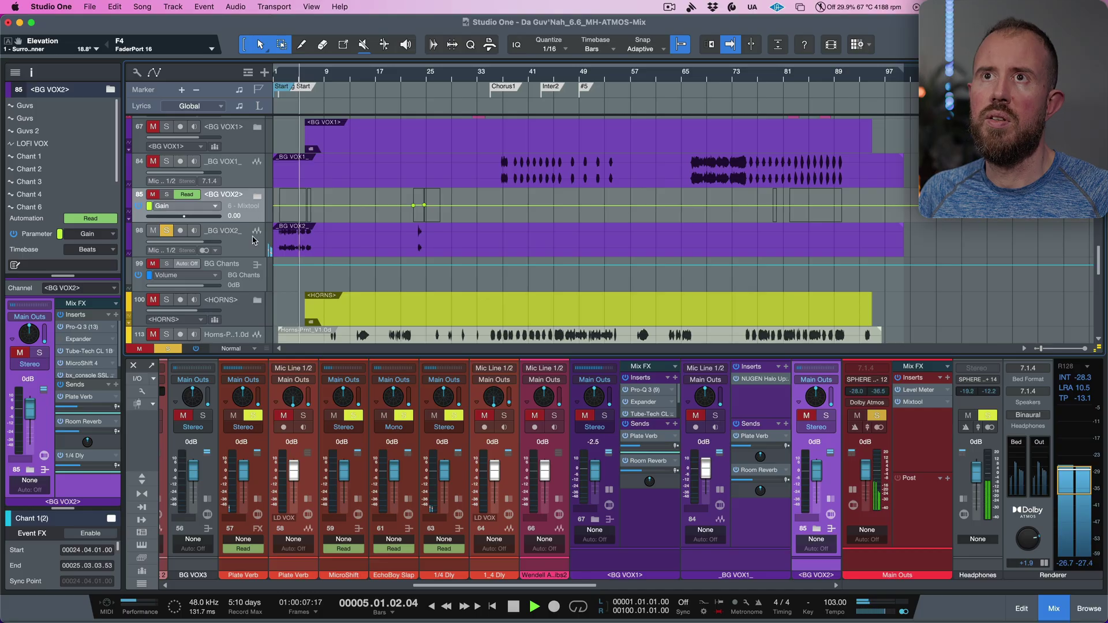
key(Down)
key(space)
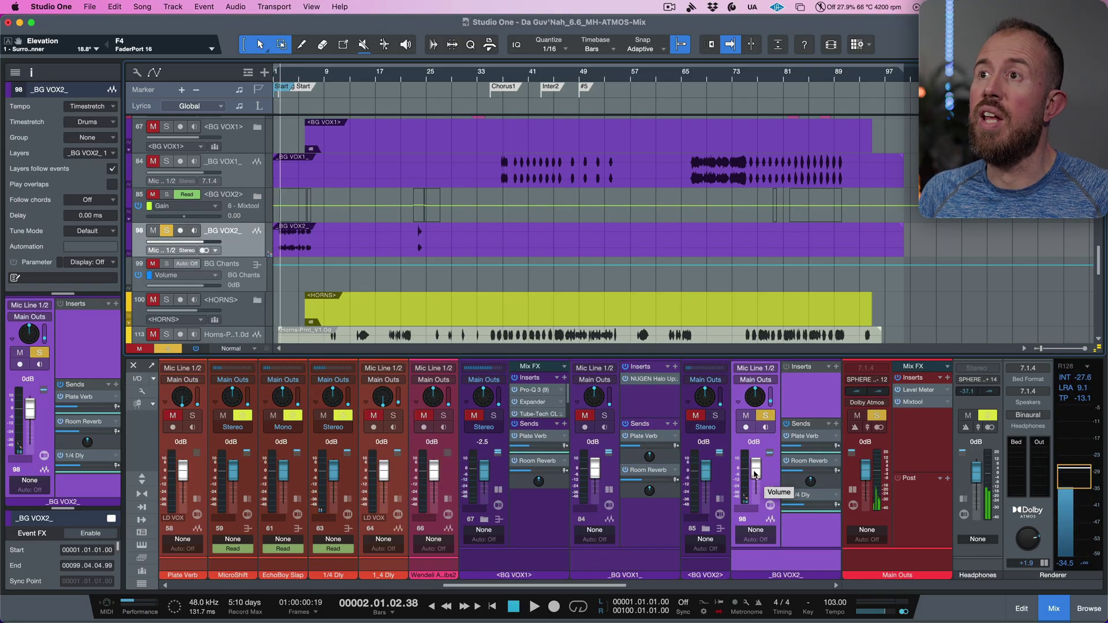
Trim _BG VOX2_ to -1.1 dB, clear all solos, and mute the original <BG VOX1>
drag(754, 473, 754, 475)
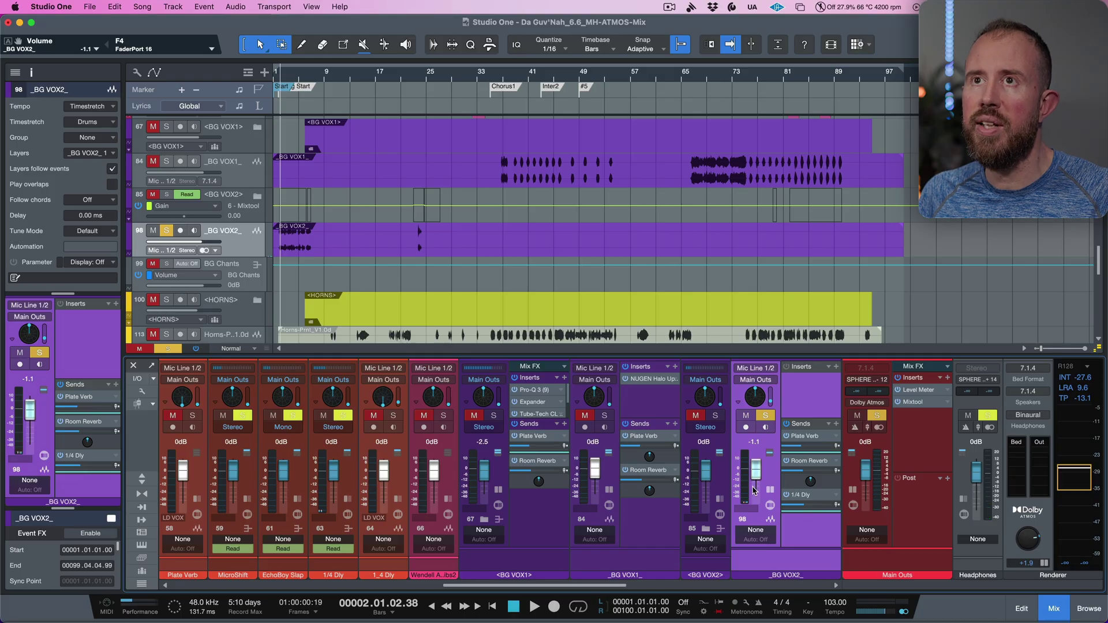
key(s)
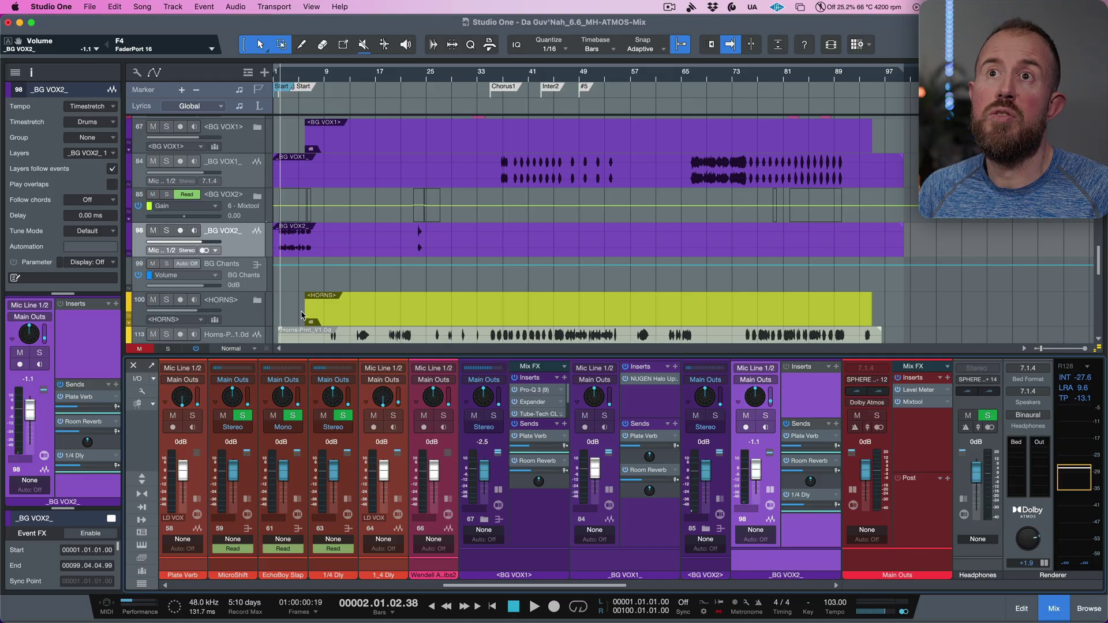
scroll(248, 151, up, 2)
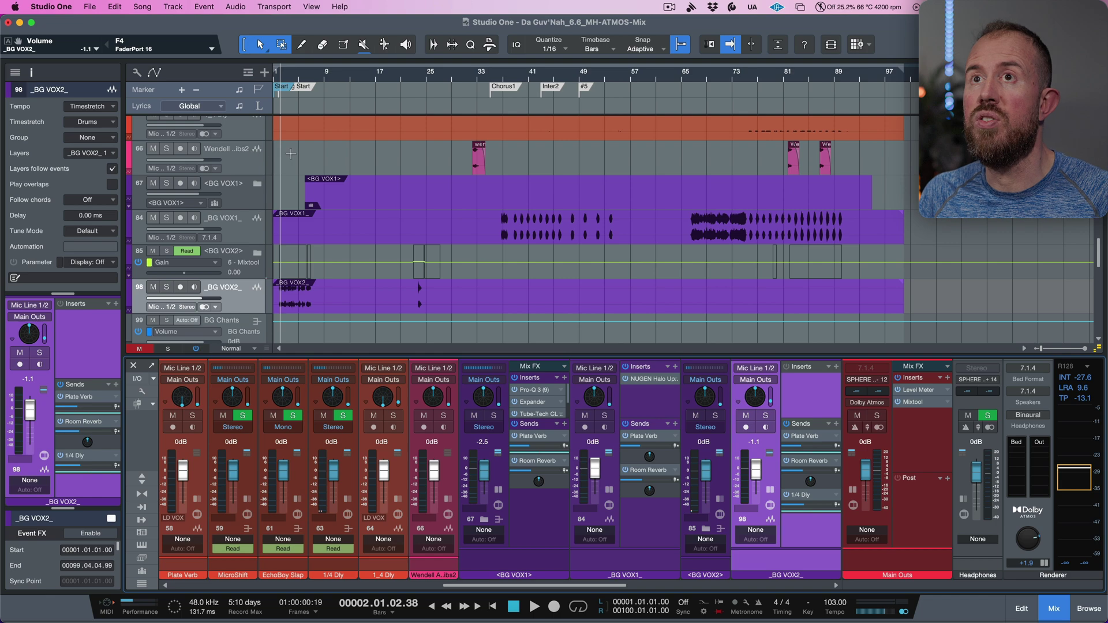
click(243, 232)
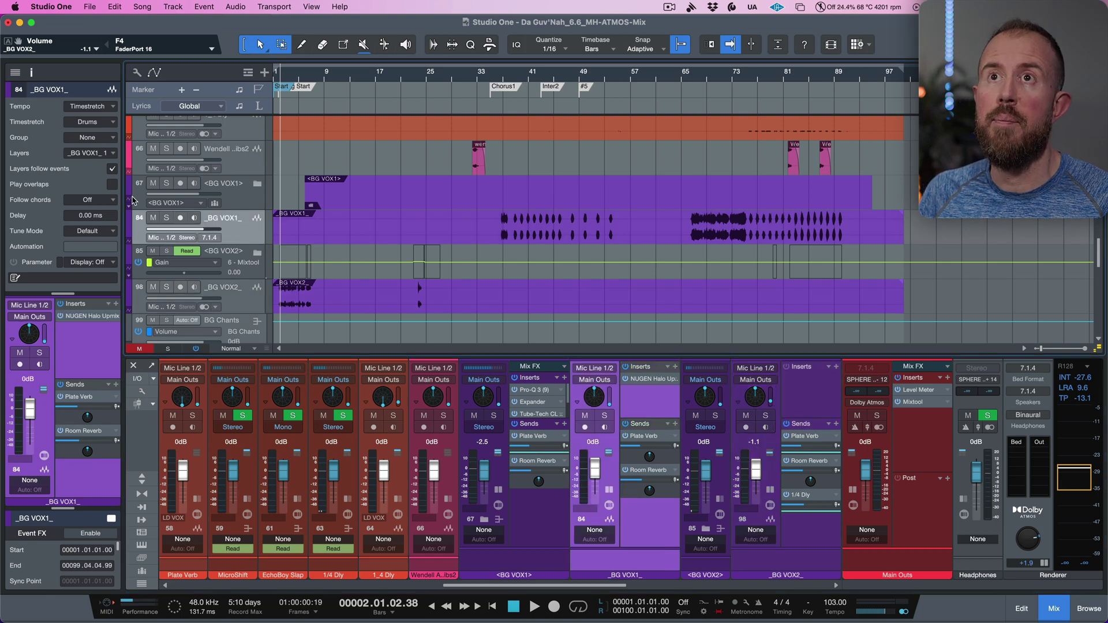
click(153, 184)
Disable and hide the original <BG VOX1> track
click(236, 201)
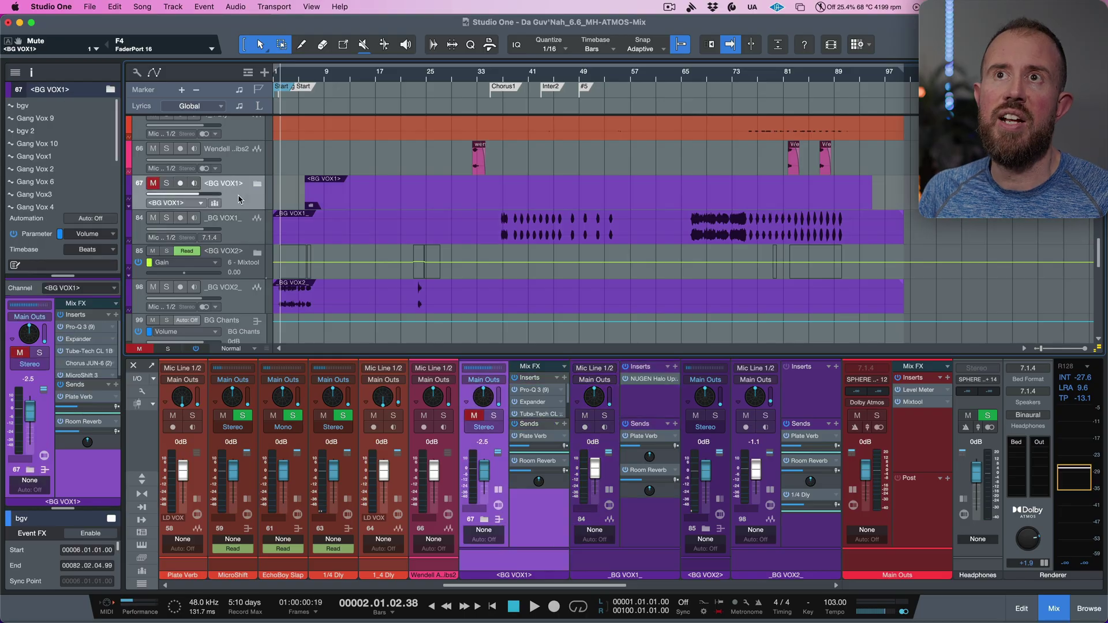
right_click(239, 199)
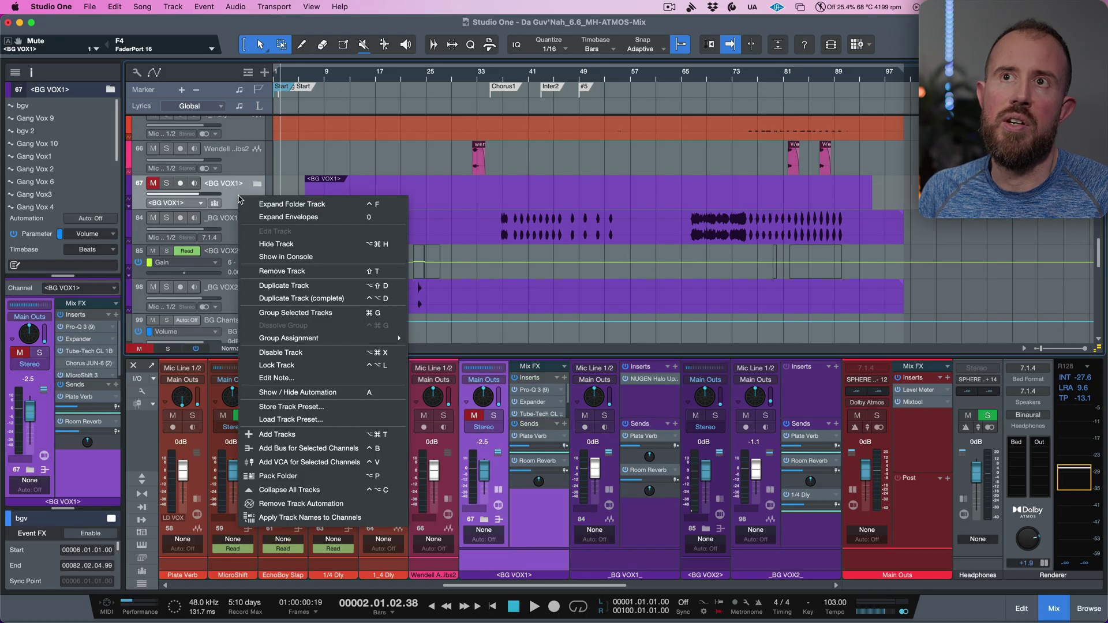
click(284, 353)
right_click(238, 197)
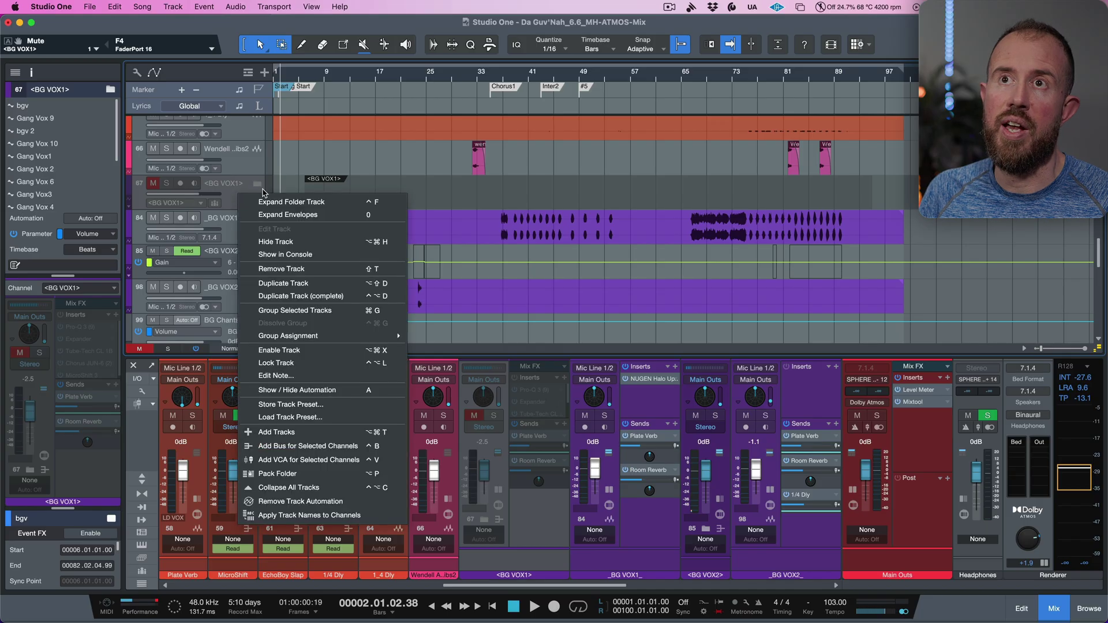
click(277, 243)
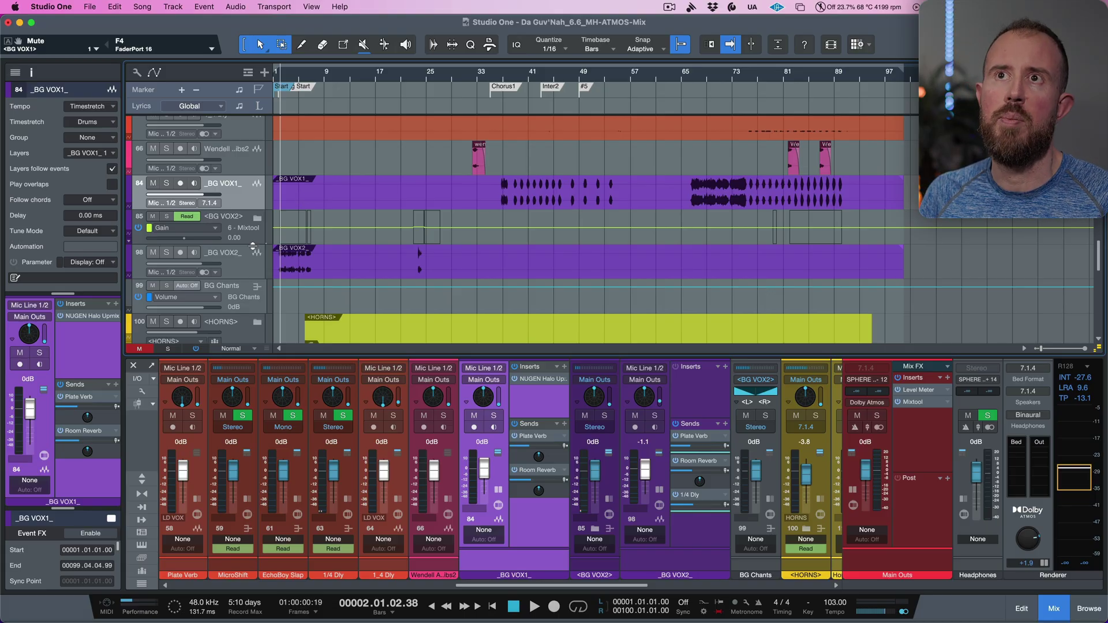
click(243, 267)
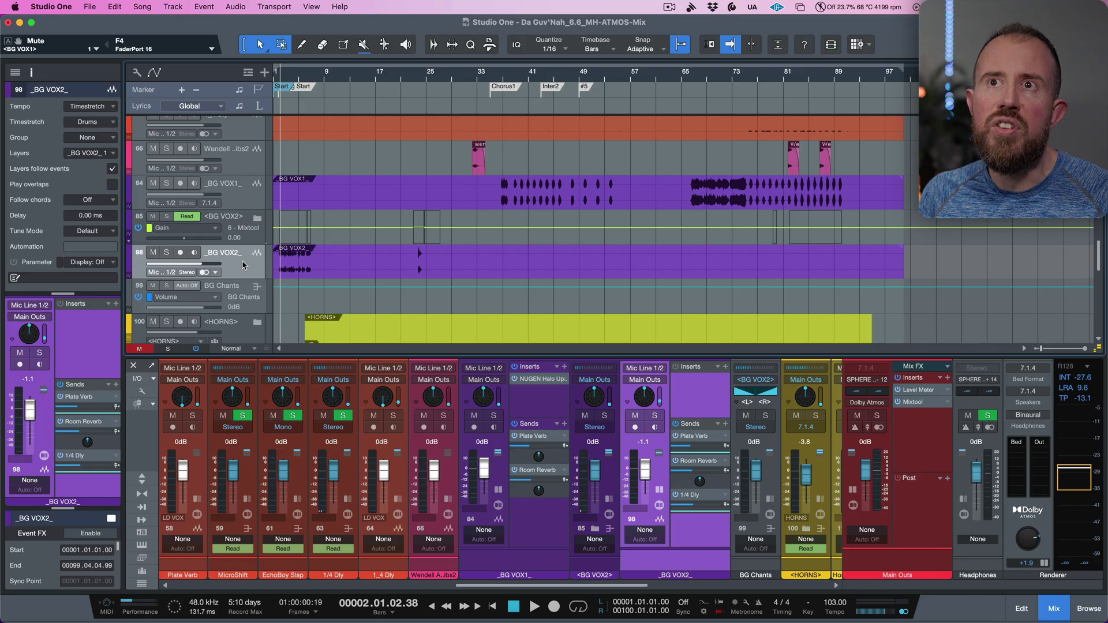
Lower the _BG VOX2_ surround panner elevation to 16.3° and resume playback
double_click(31, 342)
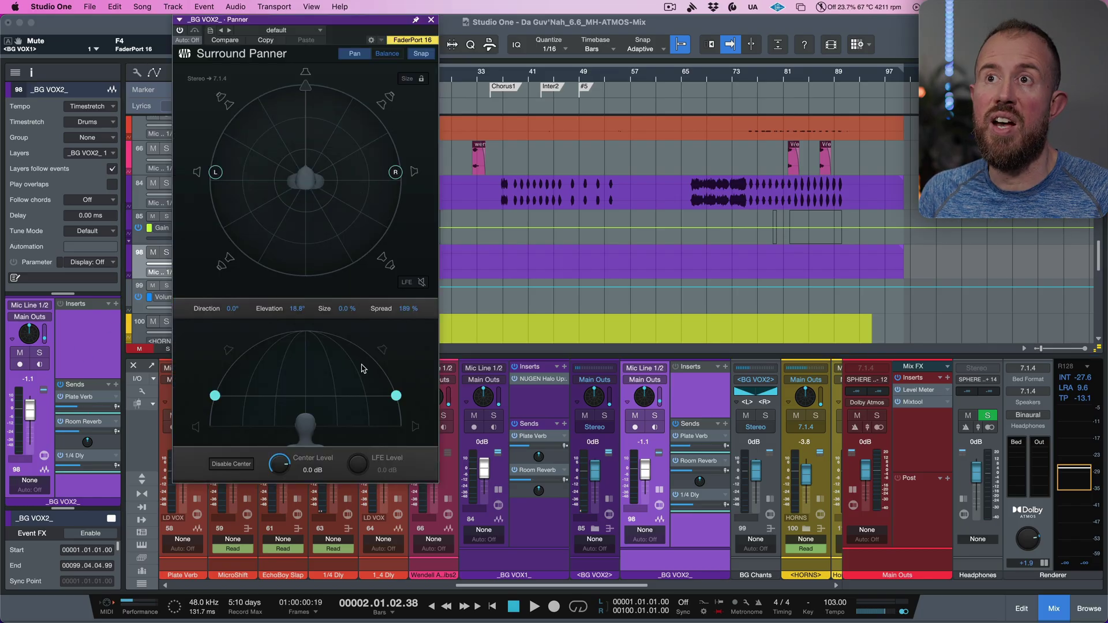
drag(396, 396, 398, 399)
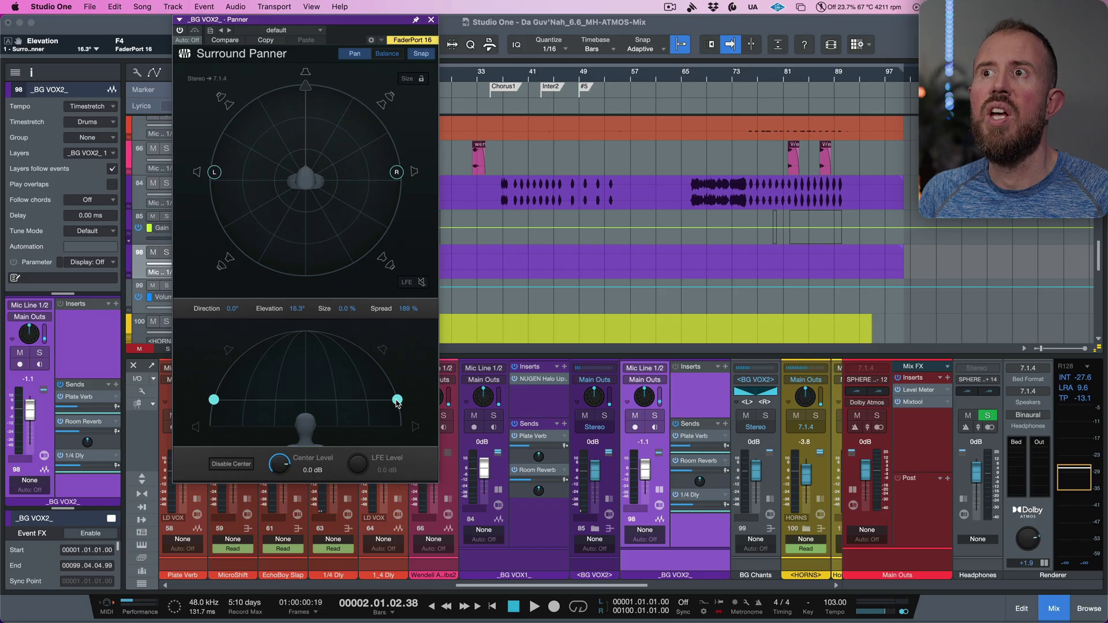
click(431, 21)
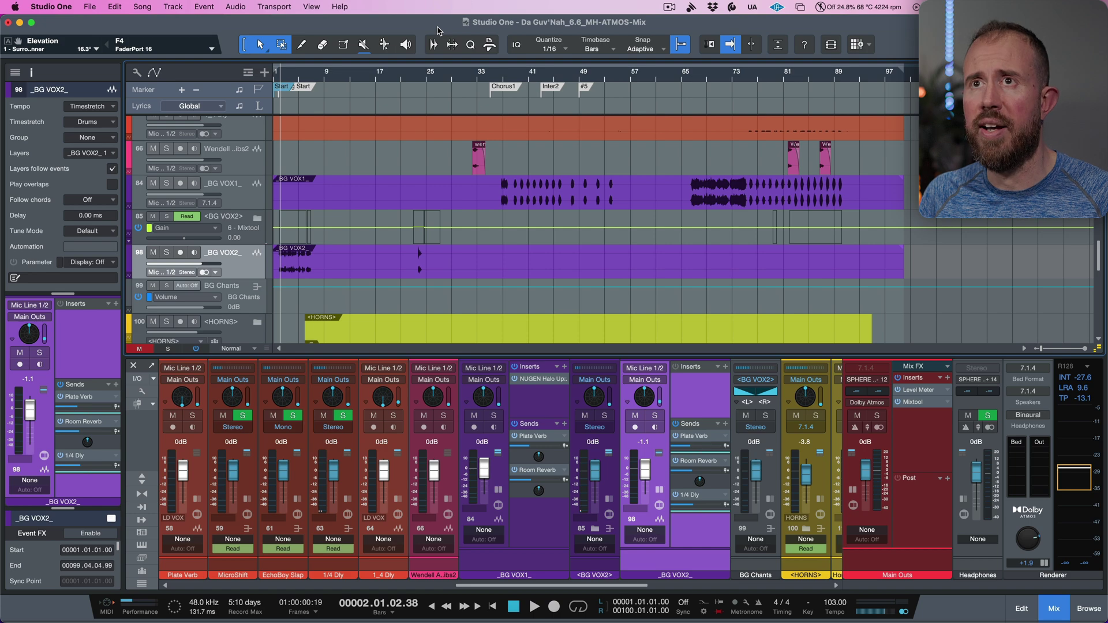
key(space)
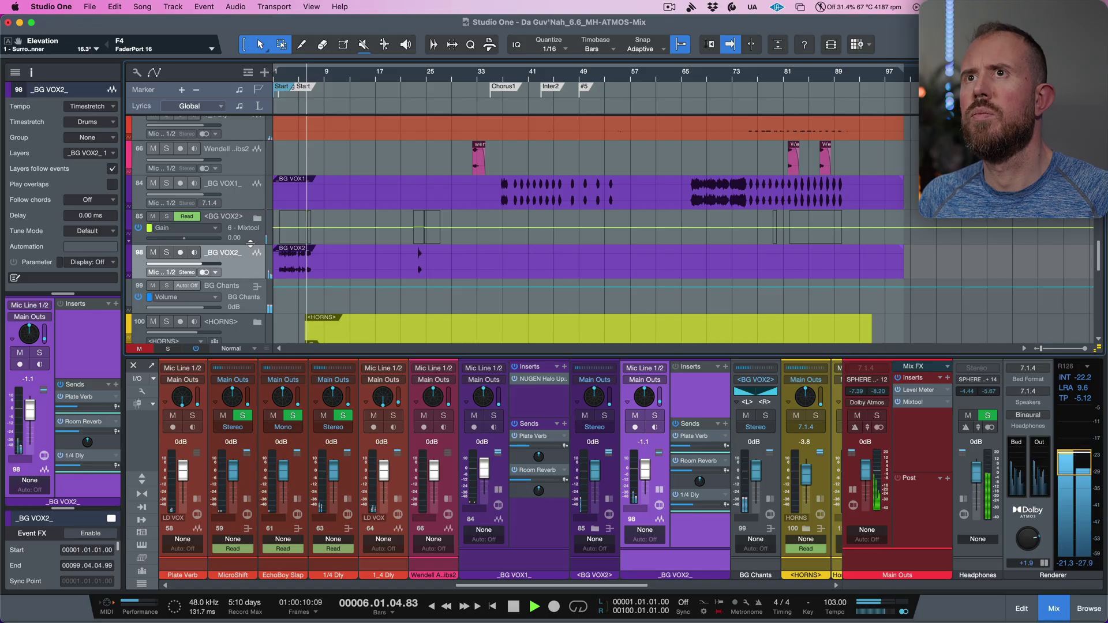
Move the playhead to bar 30 during playback, then stop there
scroll(495, 234, up, 10)
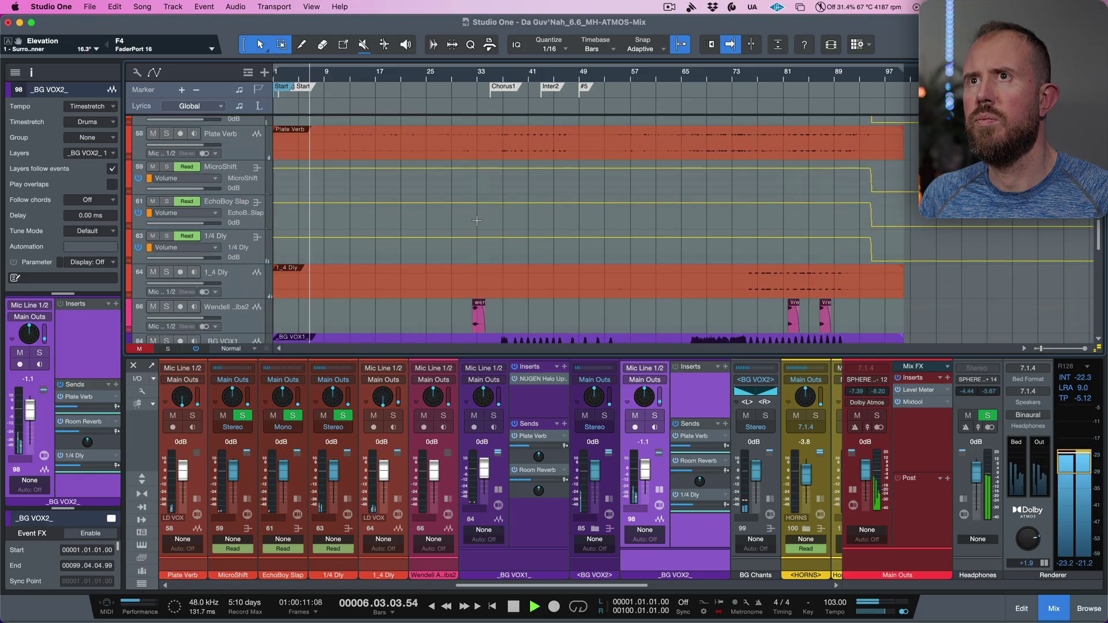
click(461, 80)
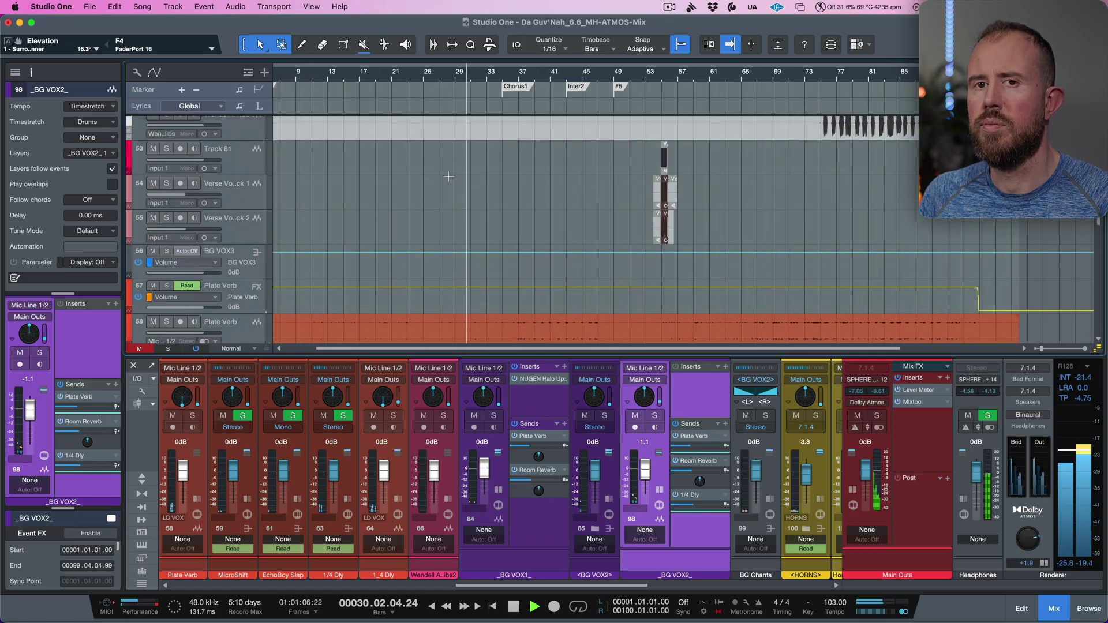
key(space)
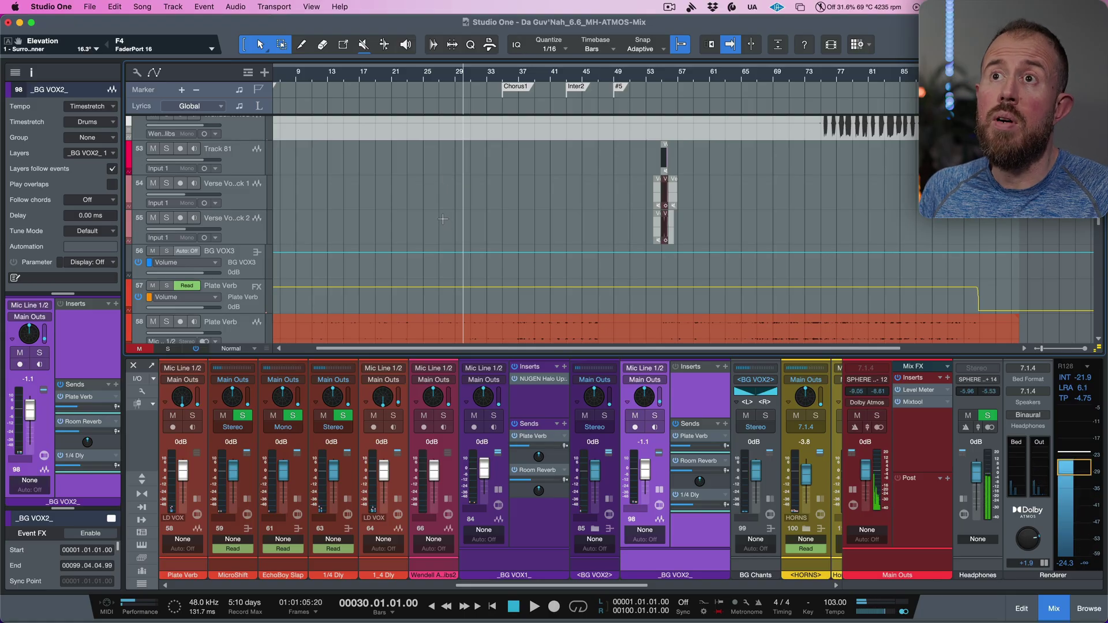
scroll(442, 219, down, 10)
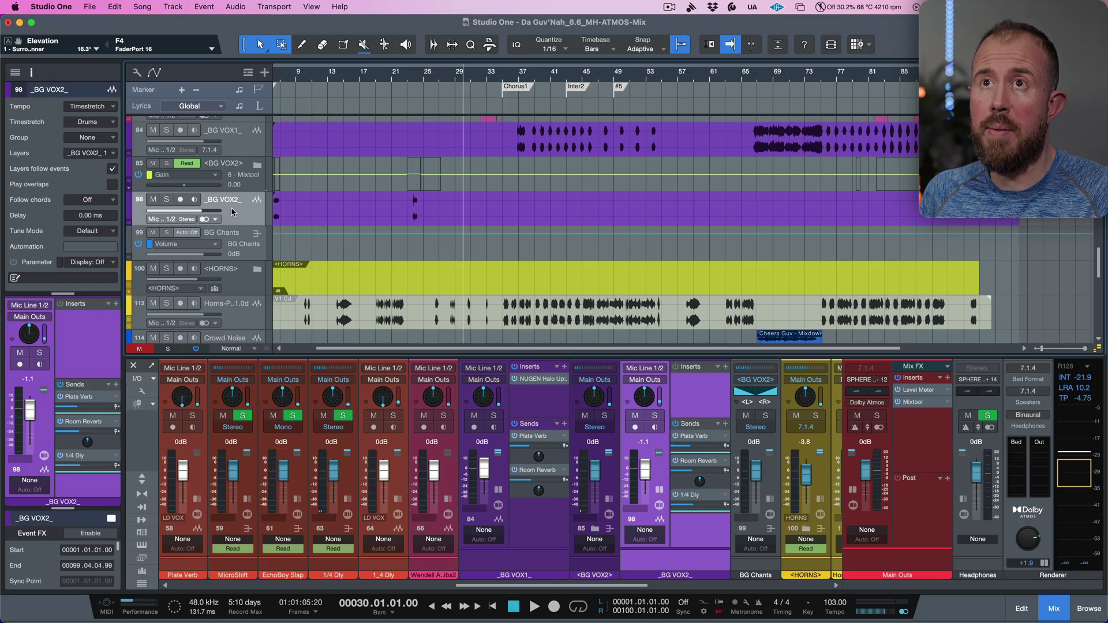
Disable the original <BG VOX2> track
click(249, 148)
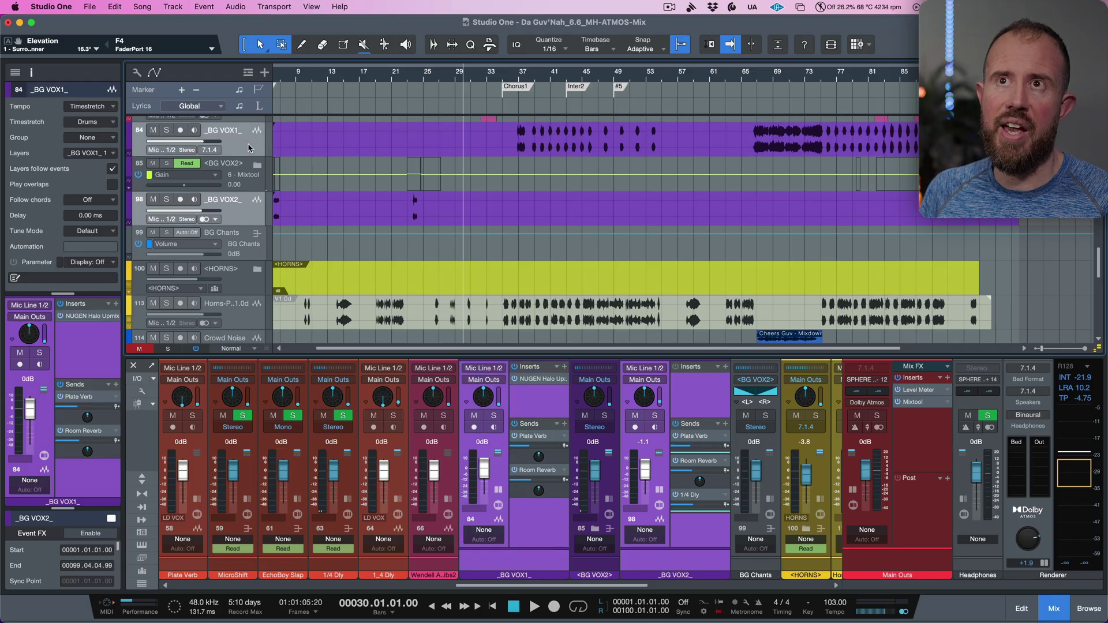
click(254, 184)
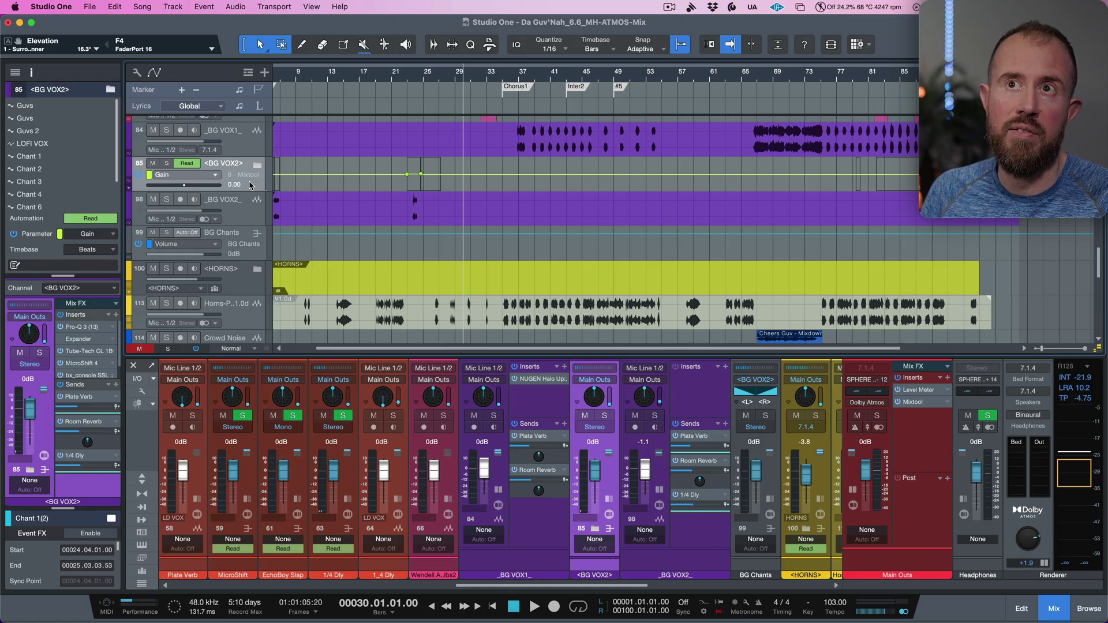
right_click(249, 184)
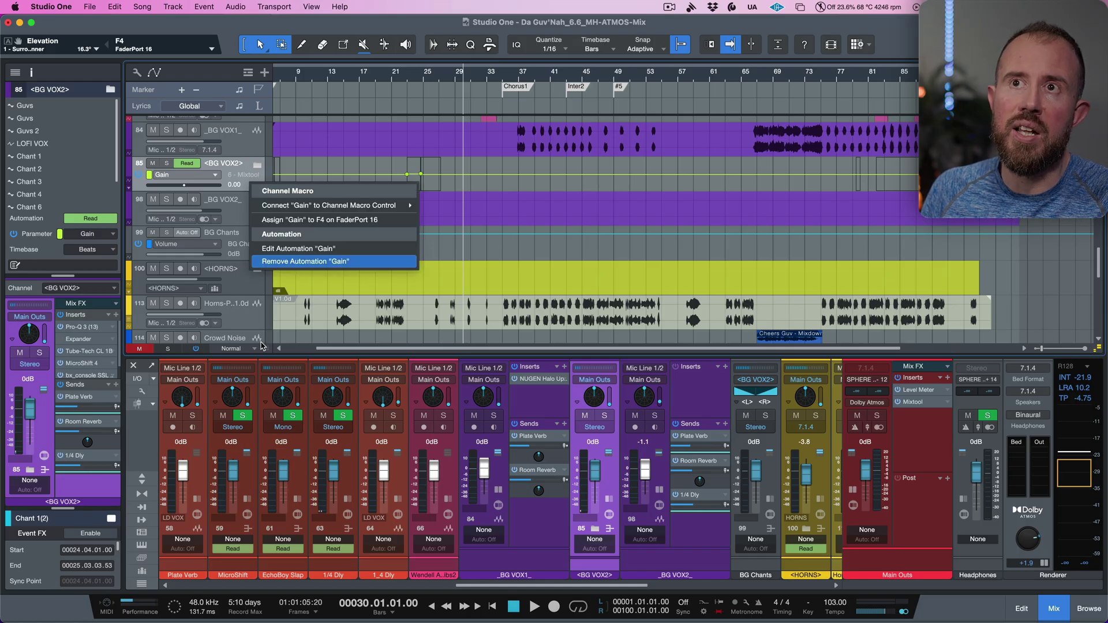
click(241, 171)
right_click(242, 172)
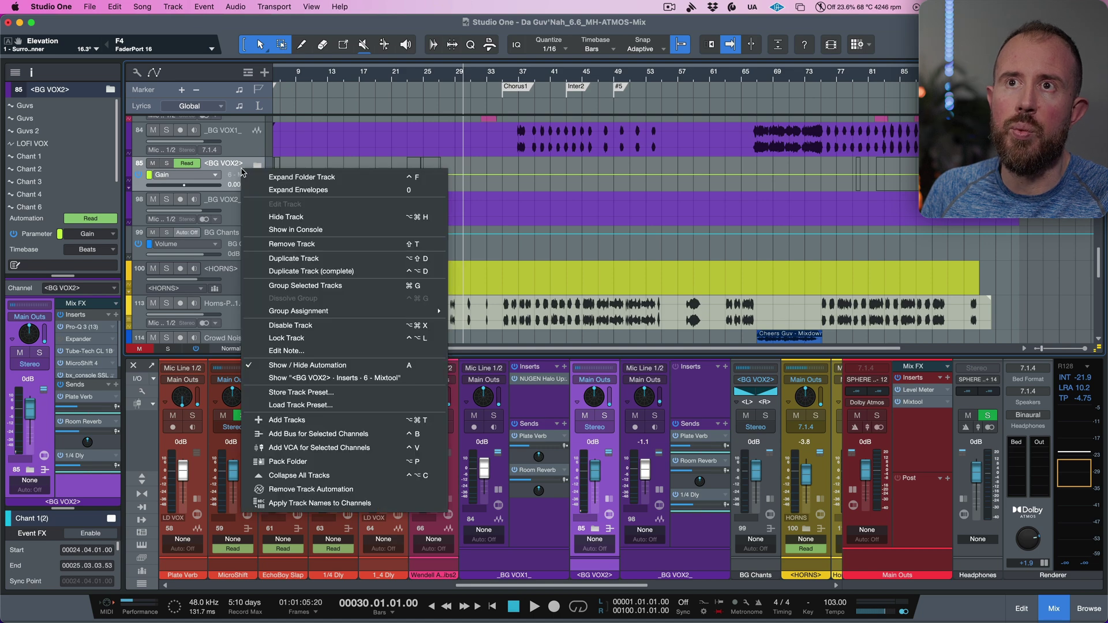
click(290, 323)
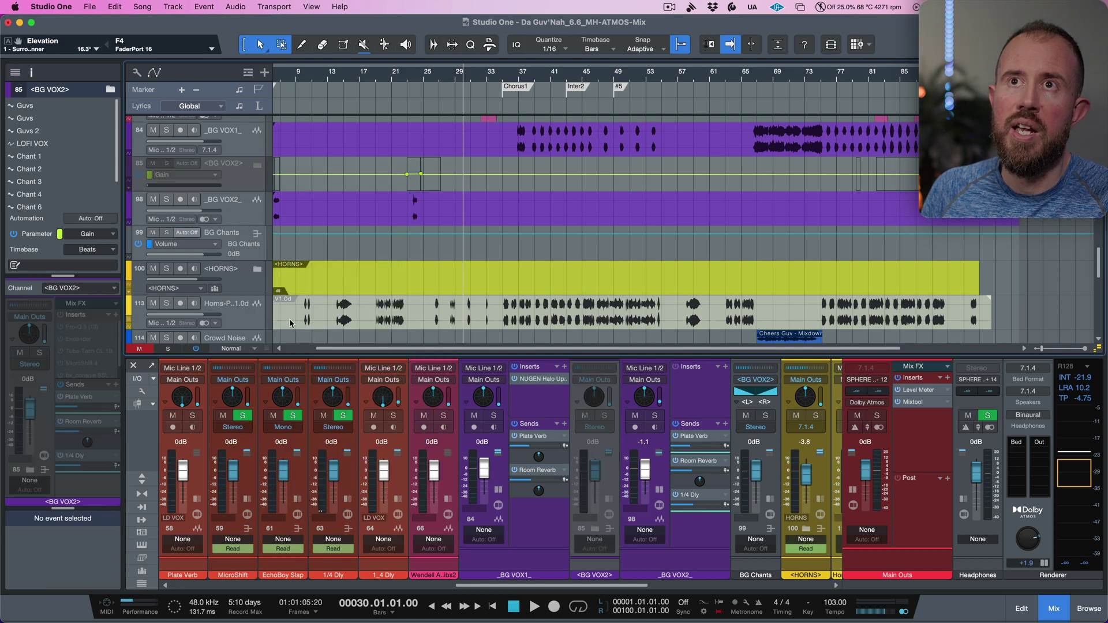
Hide the disabled <BG VOX2> track and return to the song start
right_click(243, 186)
click(283, 245)
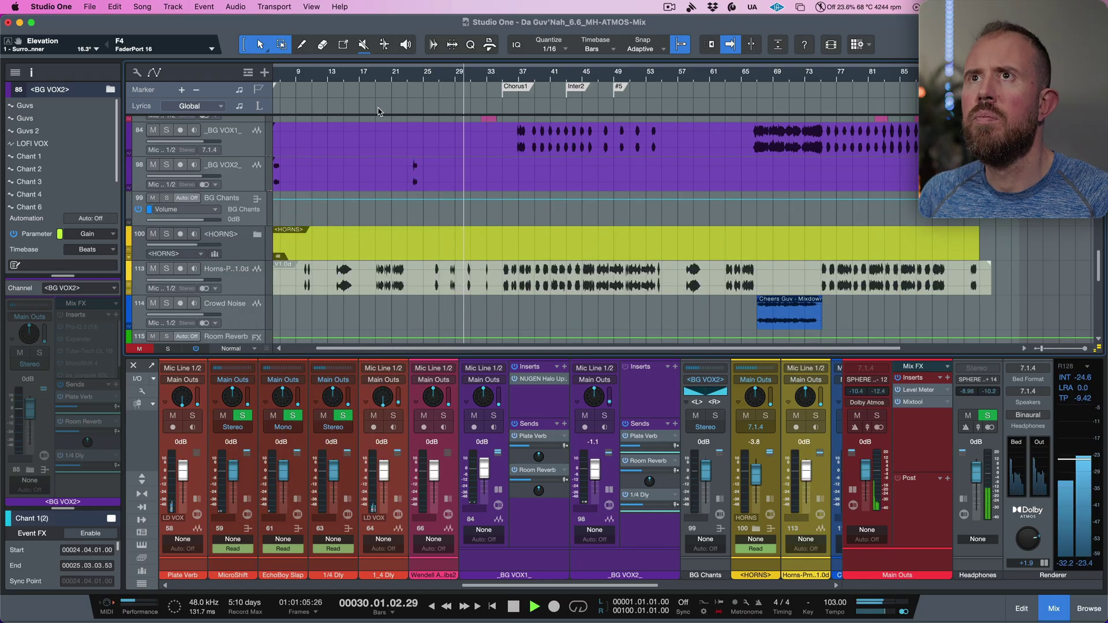
key(Home)
Play the song opening, then select both _BG VOX1_ and _BG VOX2_ tracks
key(space)
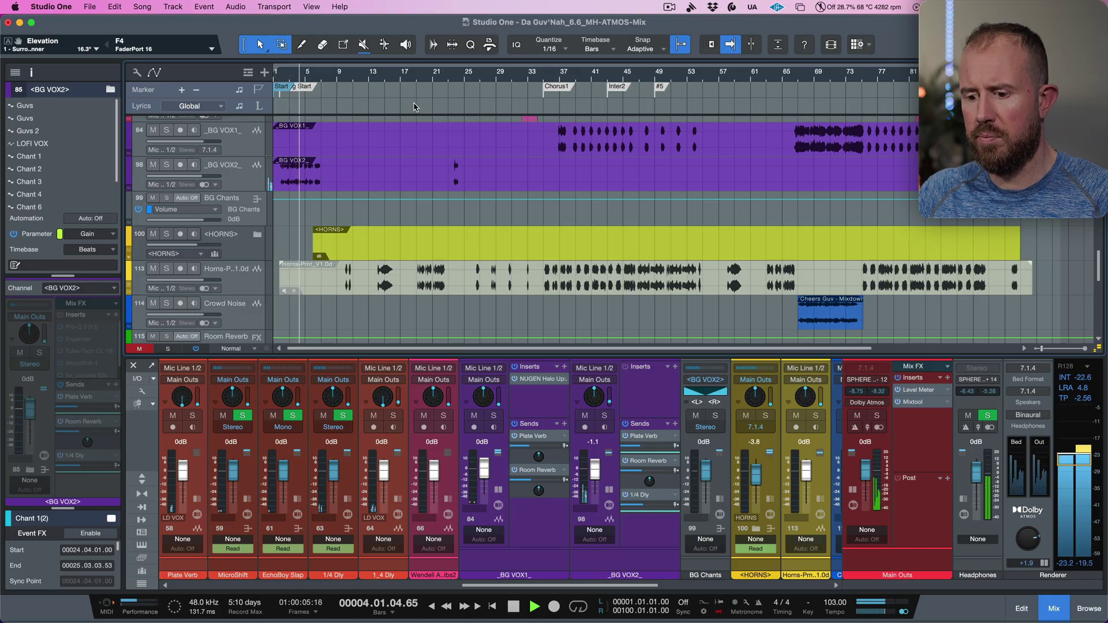
key(space)
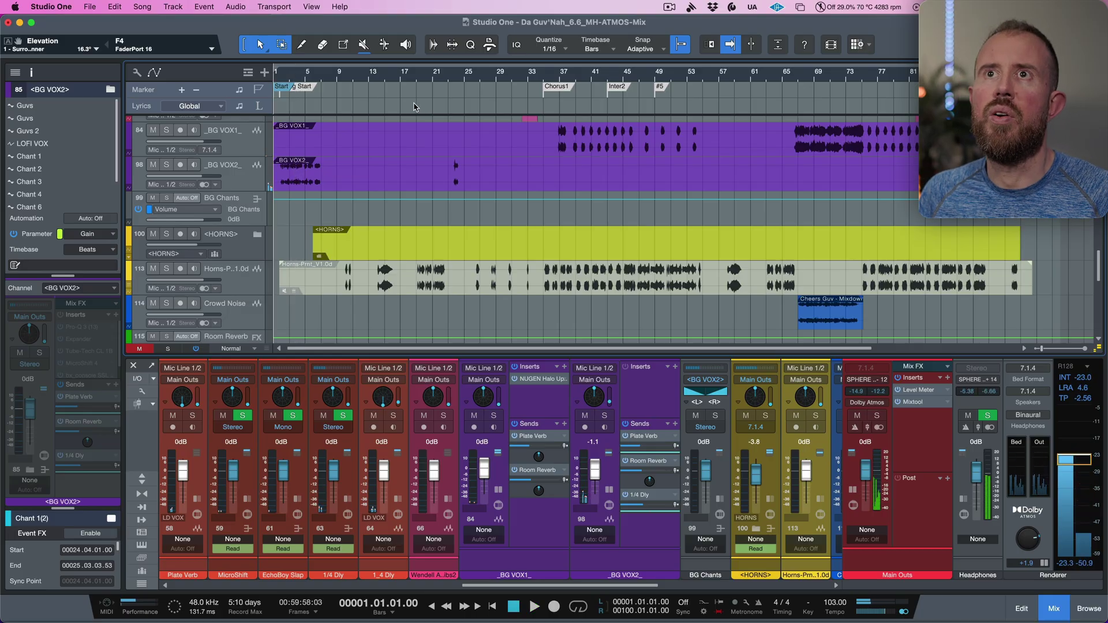
click(245, 147)
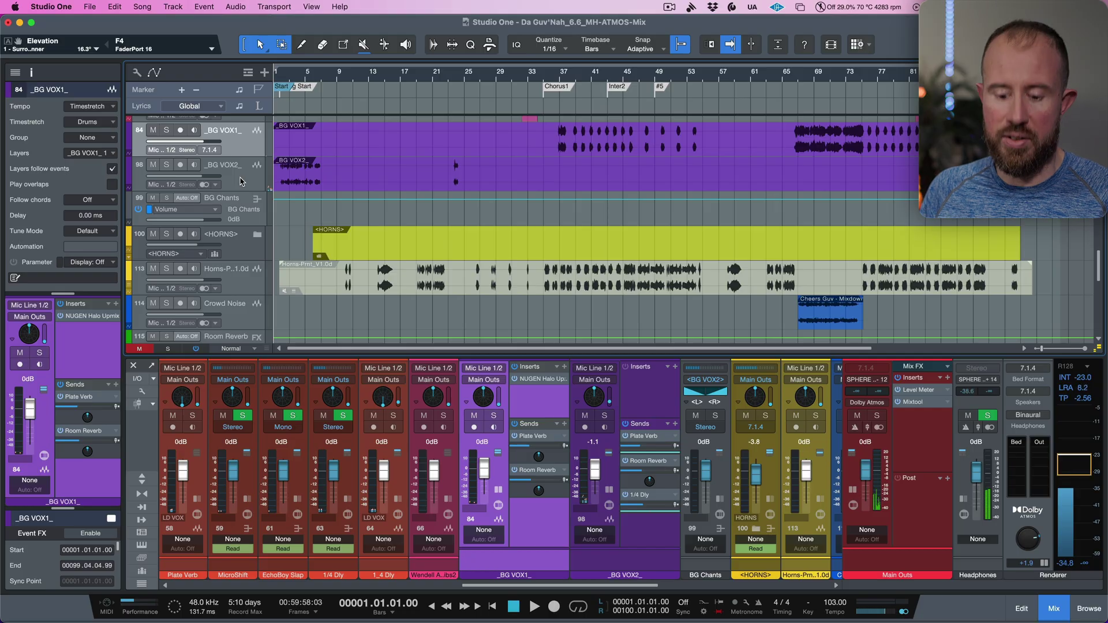
click(240, 182)
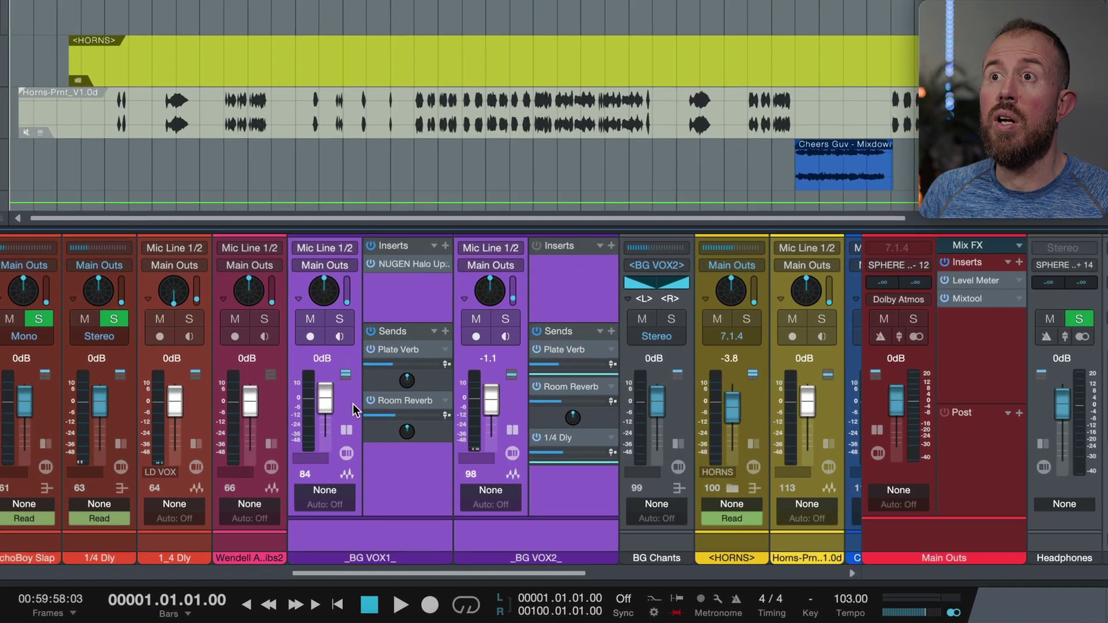
right_click(497, 370)
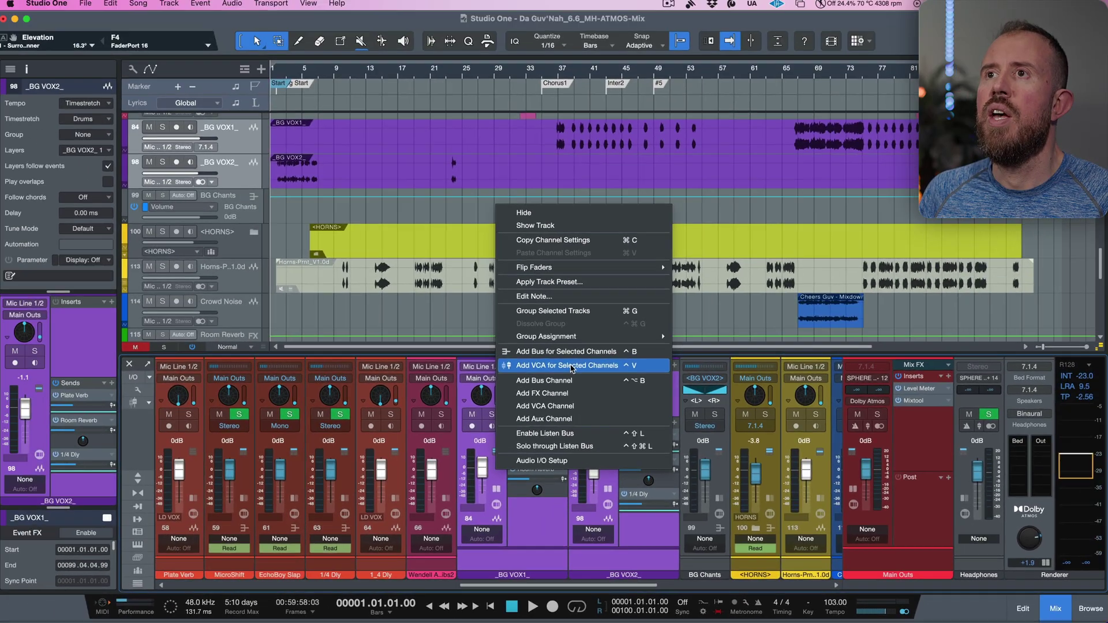
Create a VCA for both BG vocals, name it BG VOX, and place it beside LD VOX
click(456, 247)
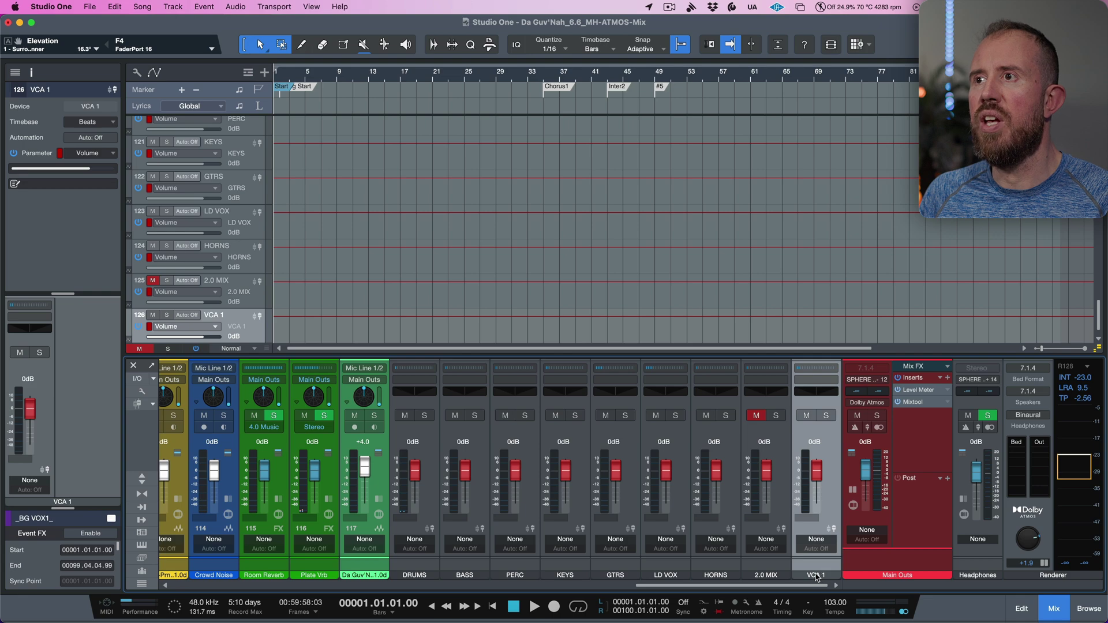
double_click(817, 576)
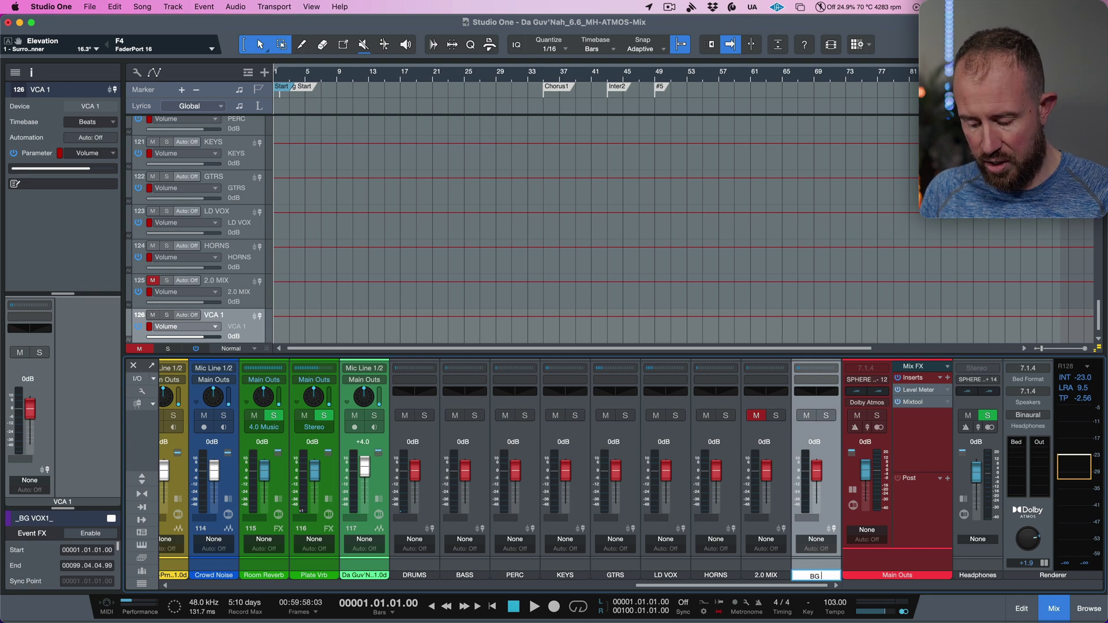
key(Return)
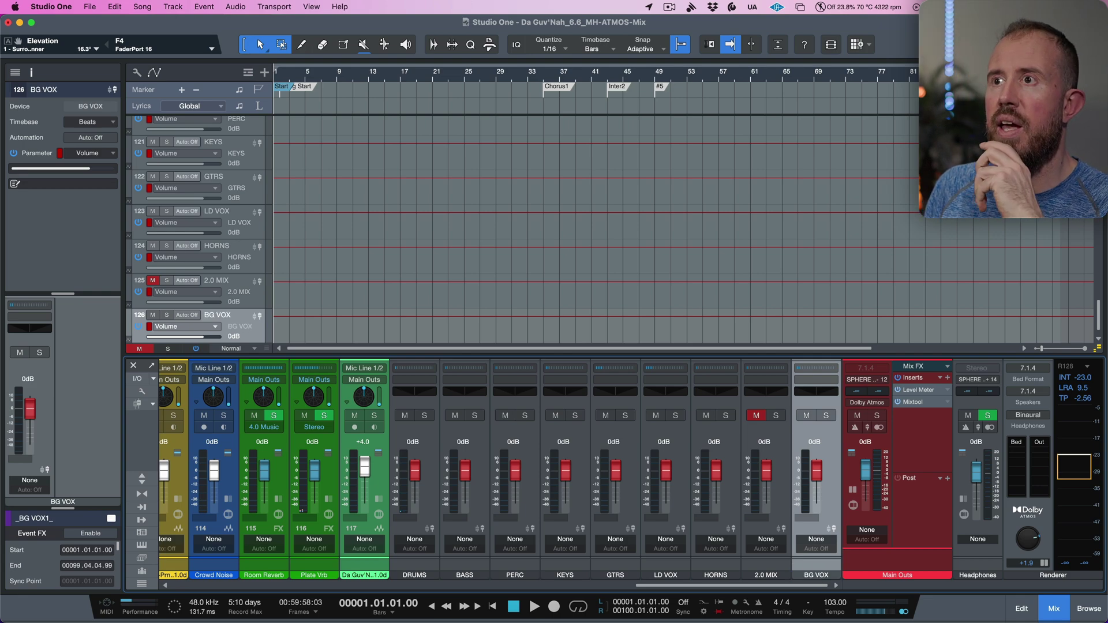
drag(805, 501, 720, 502)
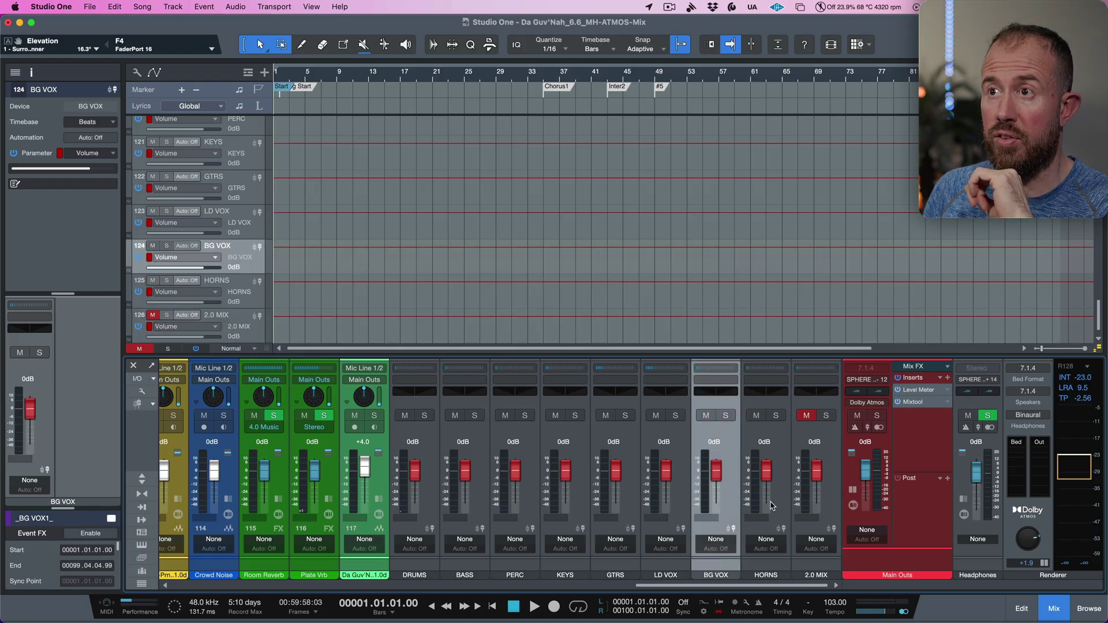
click(833, 486)
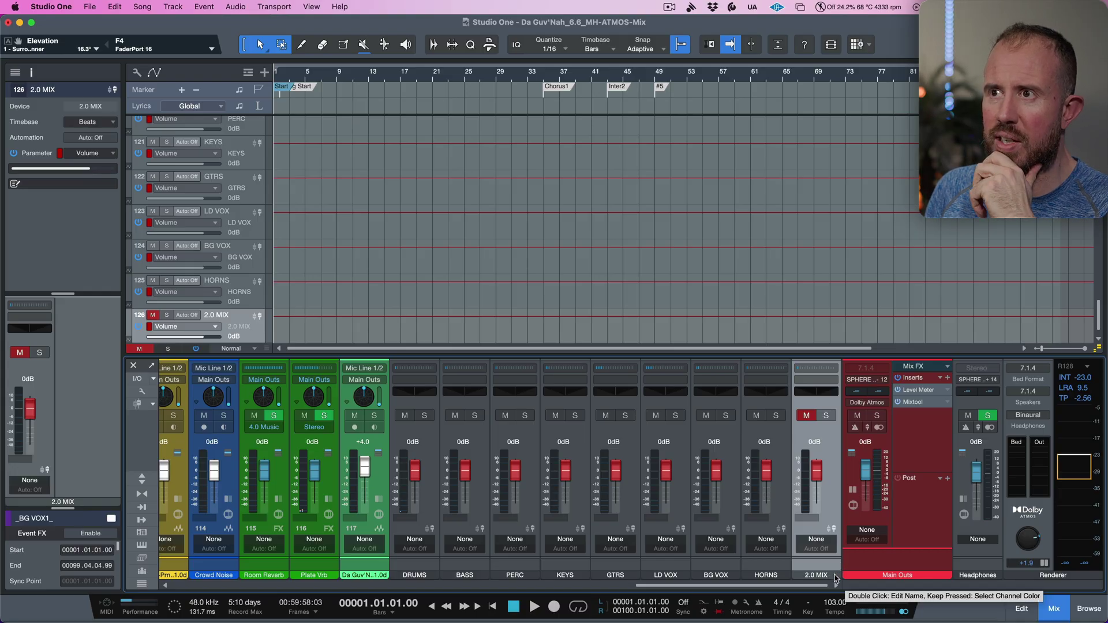
Colour the 2.0 MIX channel red and solo it during playback
drag(835, 578, 777, 524)
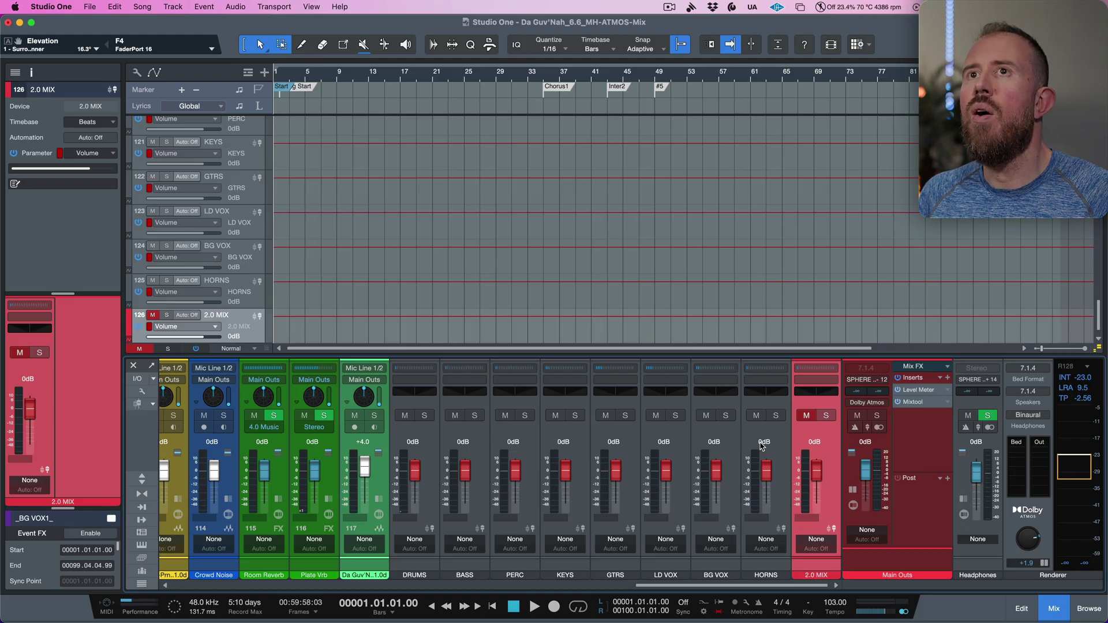
click(827, 415)
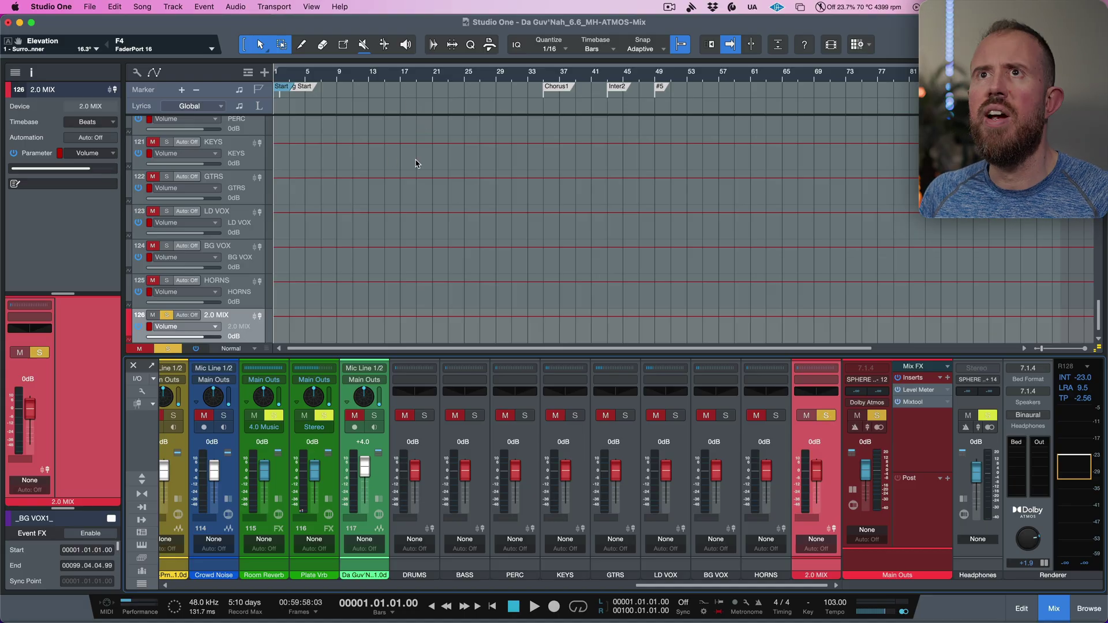
key(space)
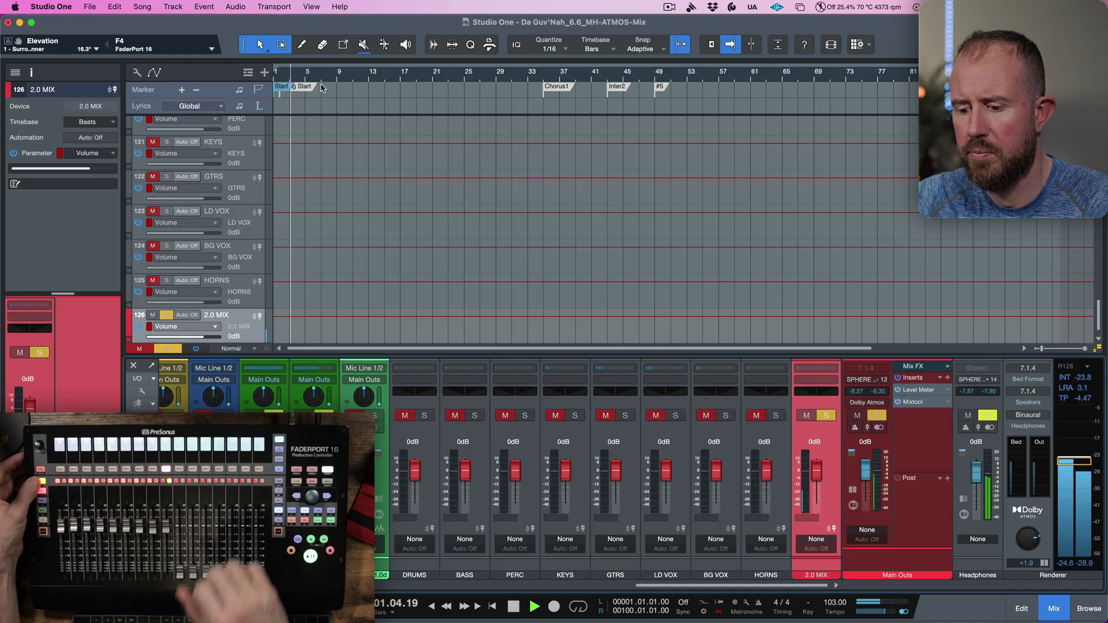
Compare 2.0 MIX soloed versus muted, leave it muted, stop playback, and close the mixer
key(shift+s)
key(shift+m)
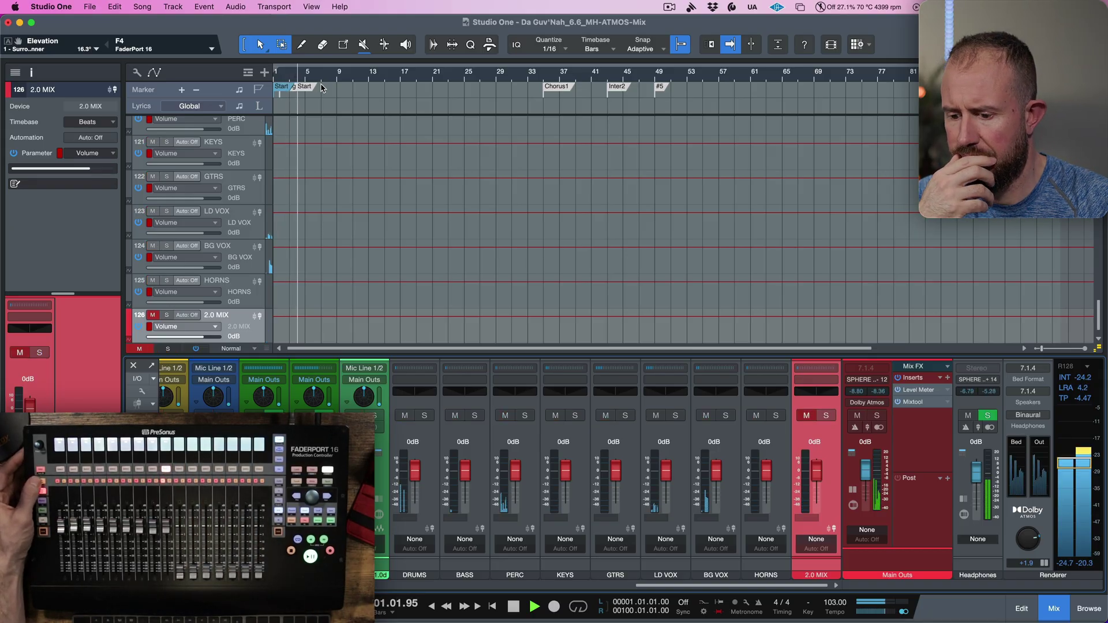
key(shift+m)
key(shift+s)
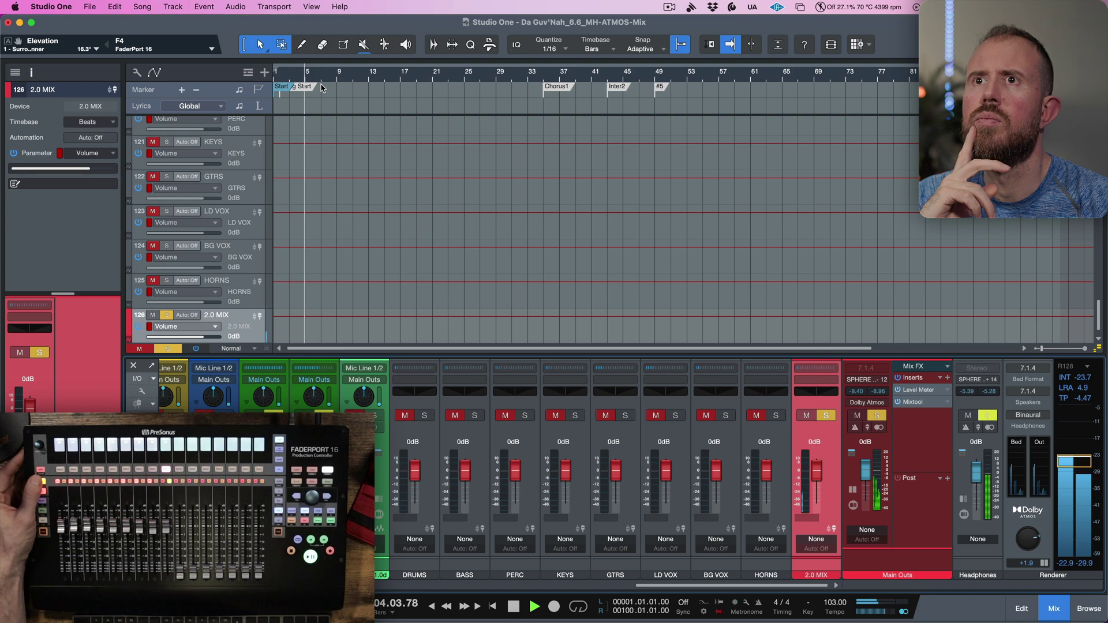
key(shift+s)
key(shift+m)
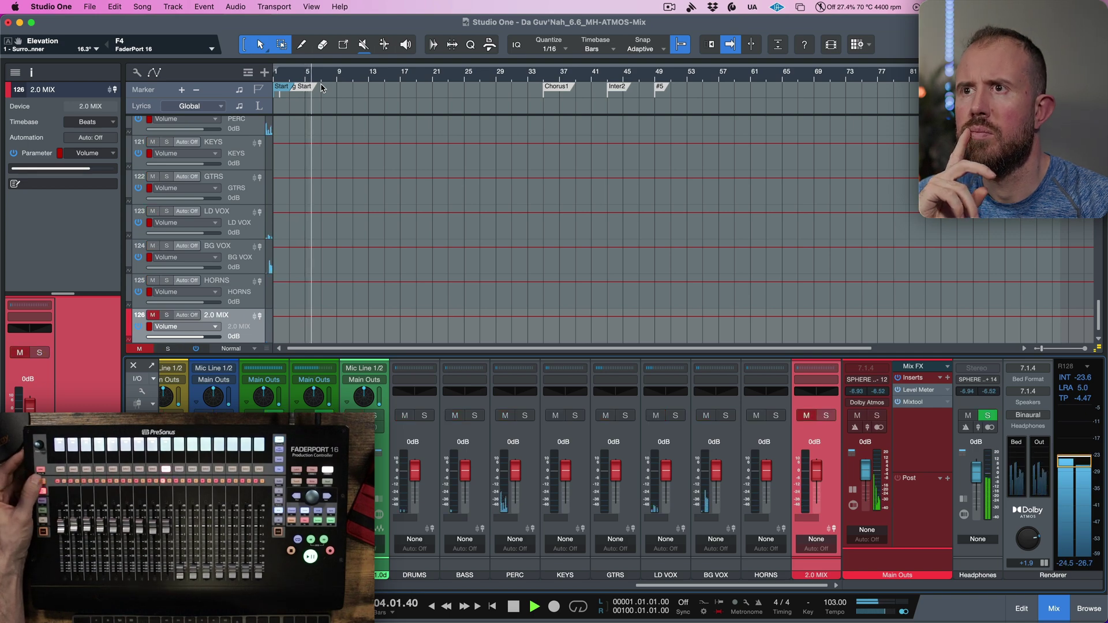
key(space)
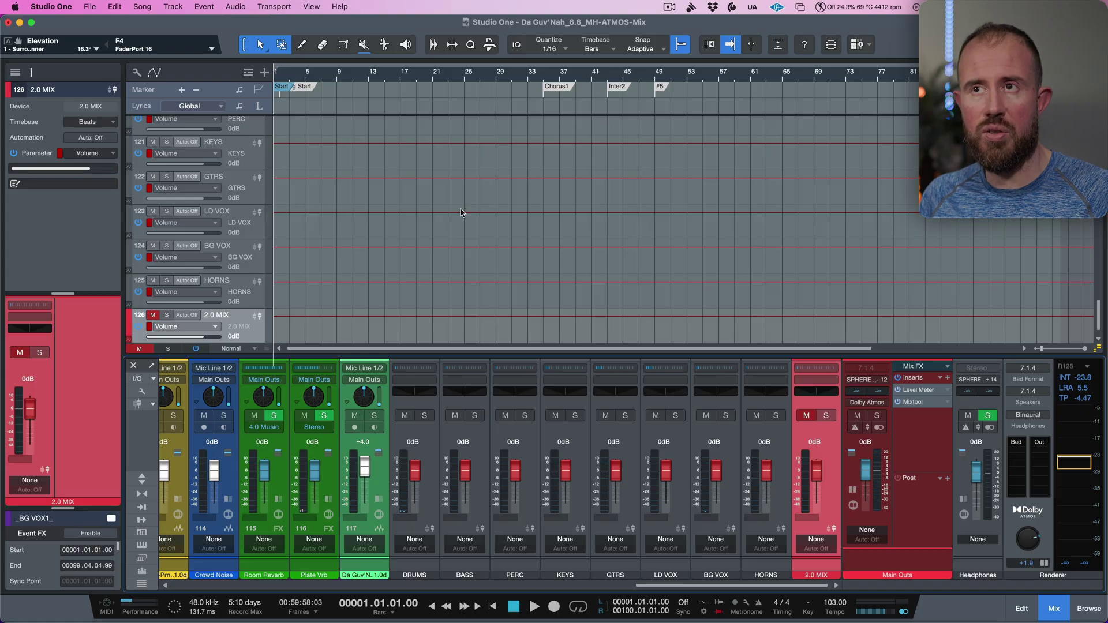
key(F3)
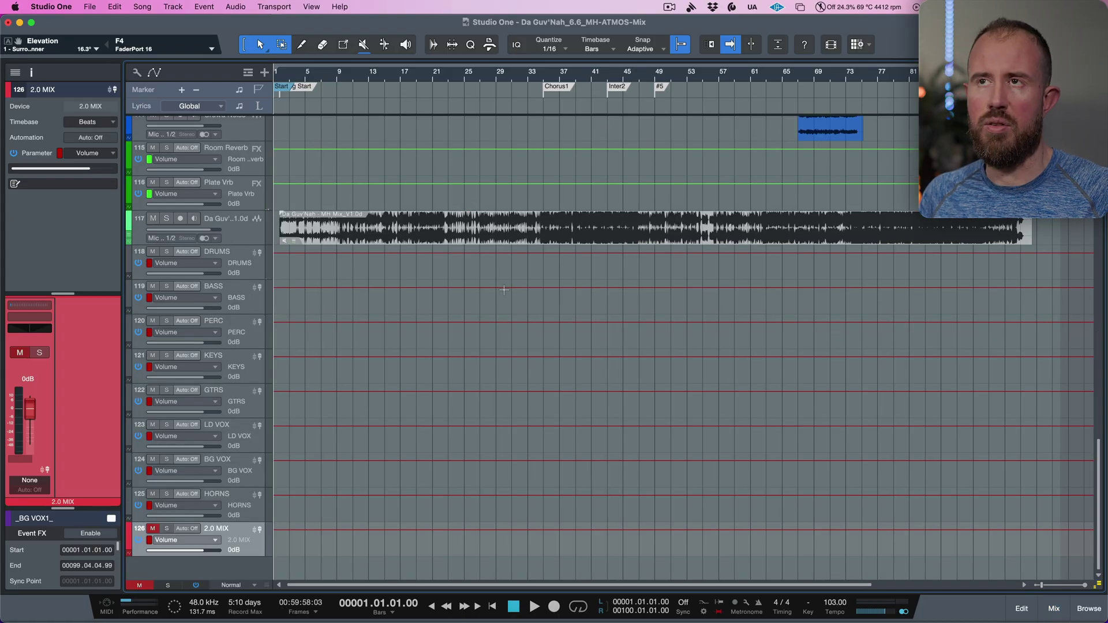
Zoom the arrangement out to fit all tracks in view
key(z)
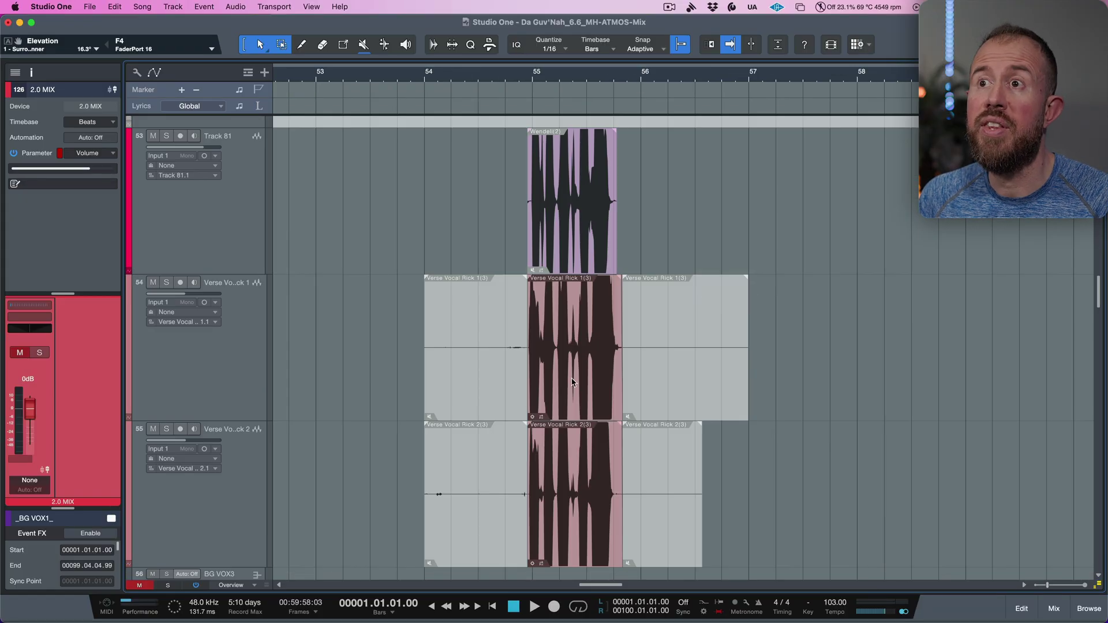
Zoom out so the entire song and every track are visible
key(z)
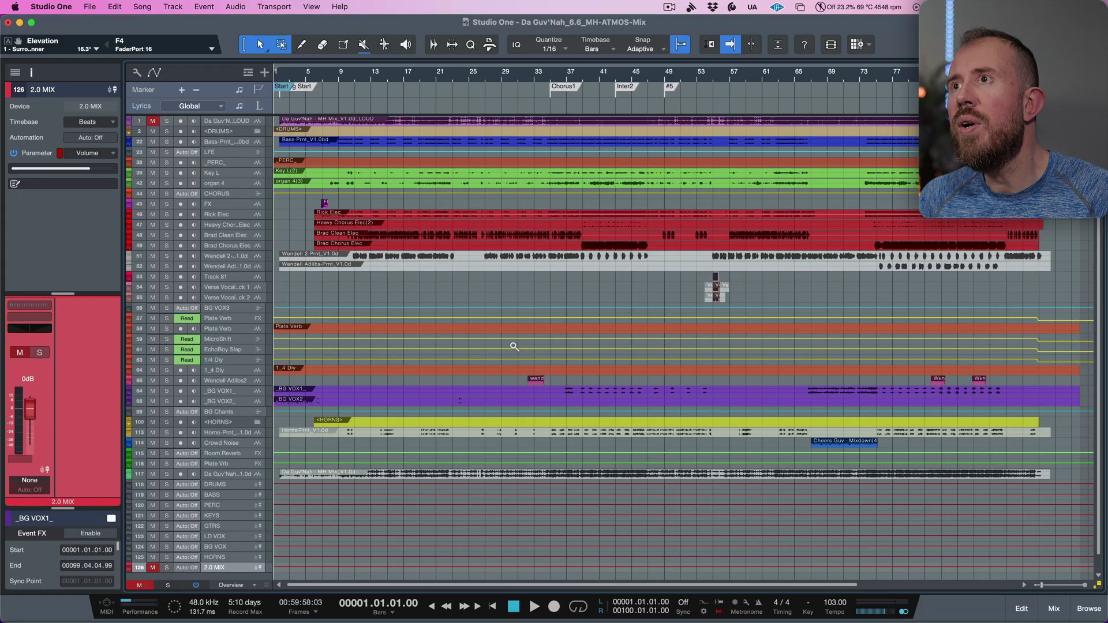